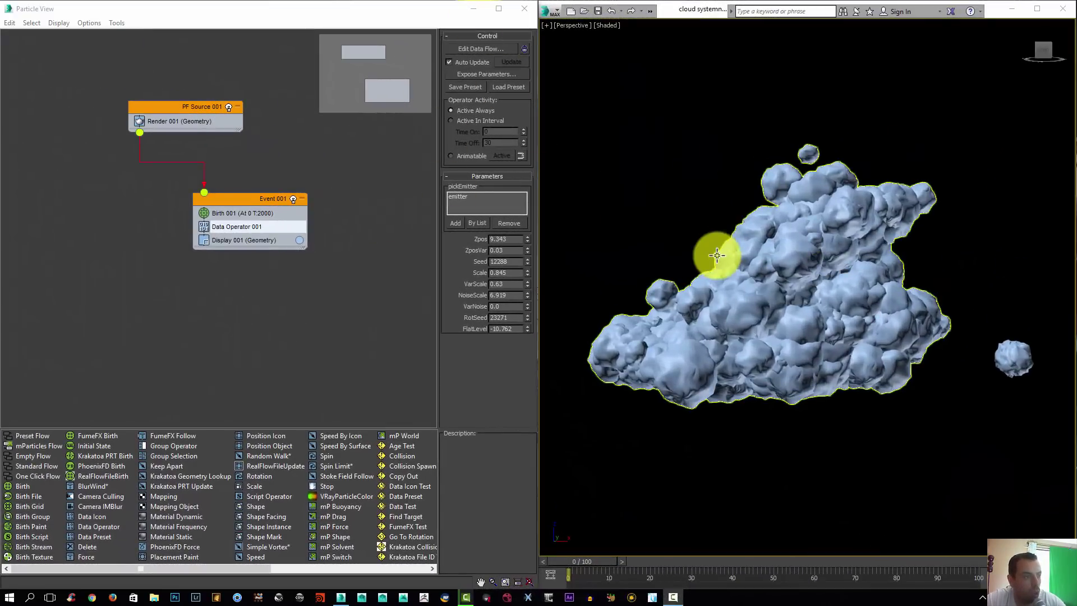
Step: Unhide the emitter object in the scene
{"action": "middle_click_drag", "start_coordinate": [730, 249], "coordinate": [810, 264], "text": "alt"}
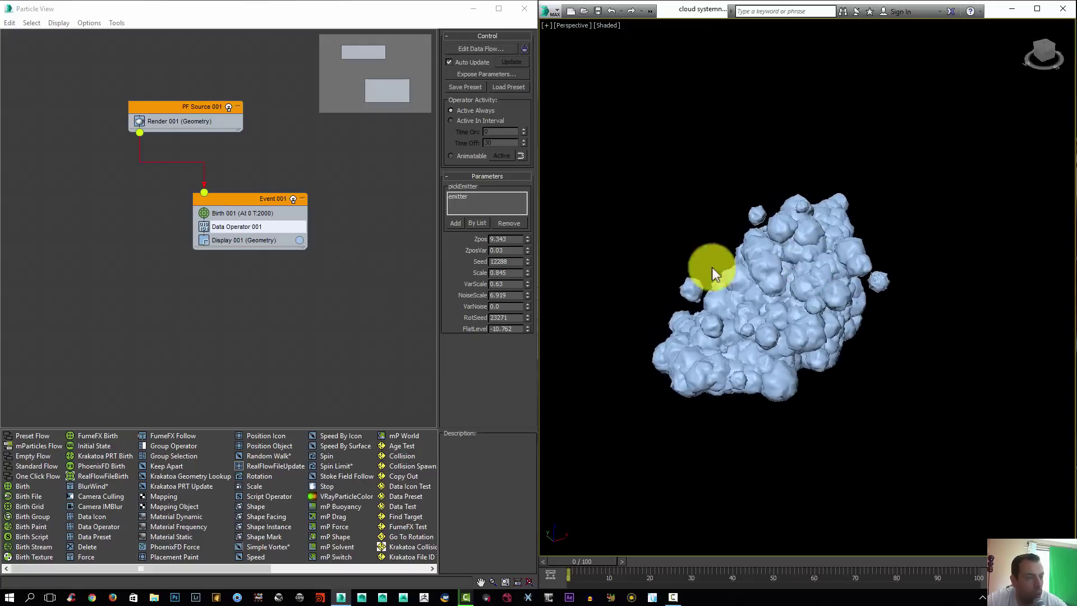
{"action": "left_click", "coordinate": [788, 277]}
{"action": "middle_click_drag", "start_coordinate": [885, 299], "coordinate": [841, 300], "text": "alt"}
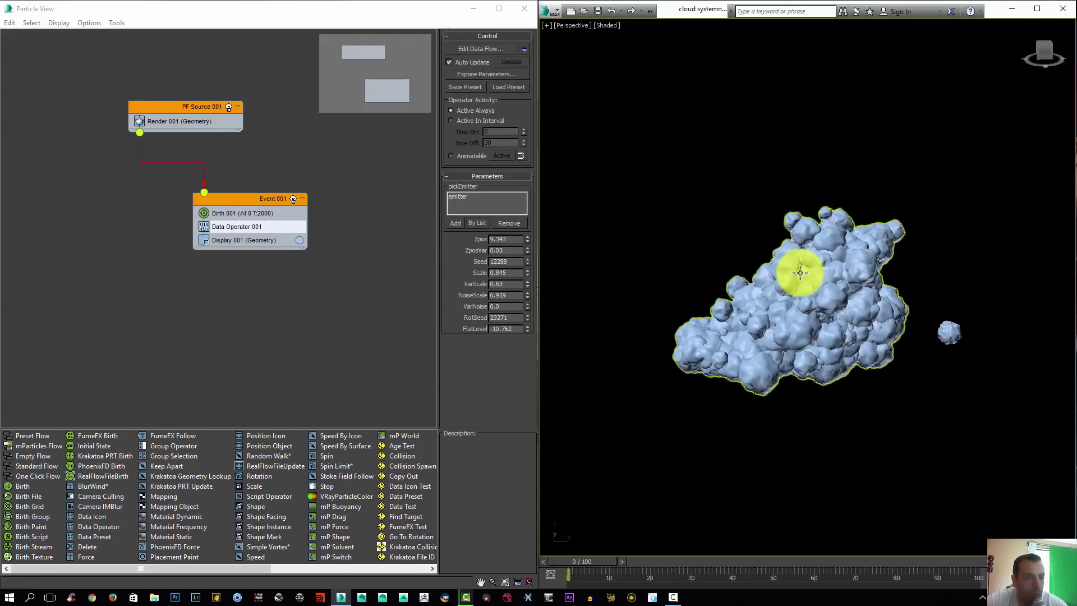
{"action": "middle_click_drag", "start_coordinate": [750, 269], "coordinate": [774, 161], "text": "alt"}
{"action": "right_click", "coordinate": [773, 161]}
{"action": "left_click", "coordinate": [817, 99]}
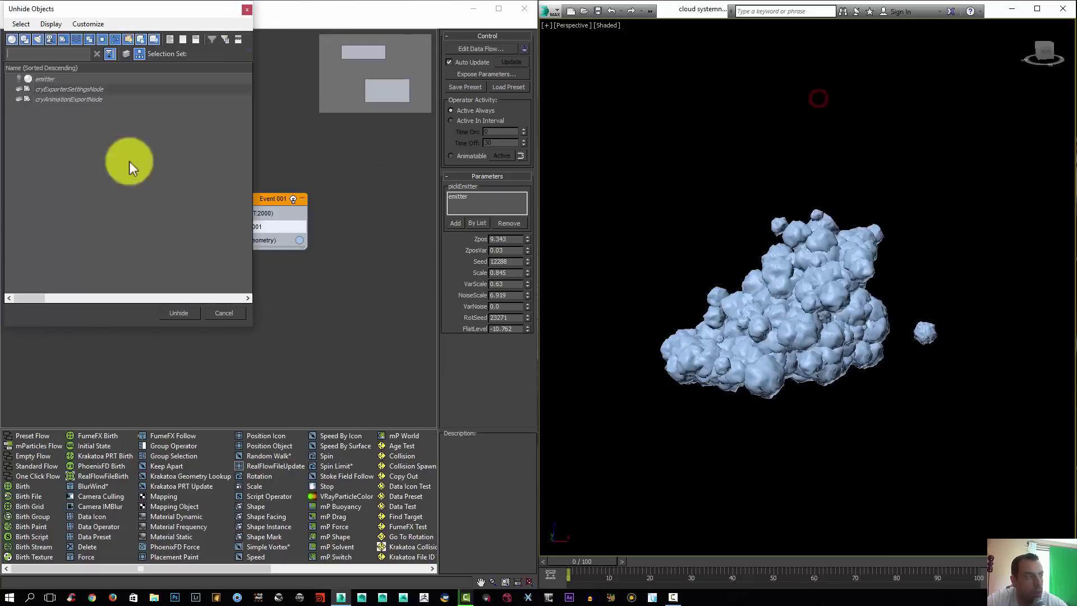
{"action": "left_click", "coordinate": [45, 79]}
{"action": "left_click", "coordinate": [186, 313]}
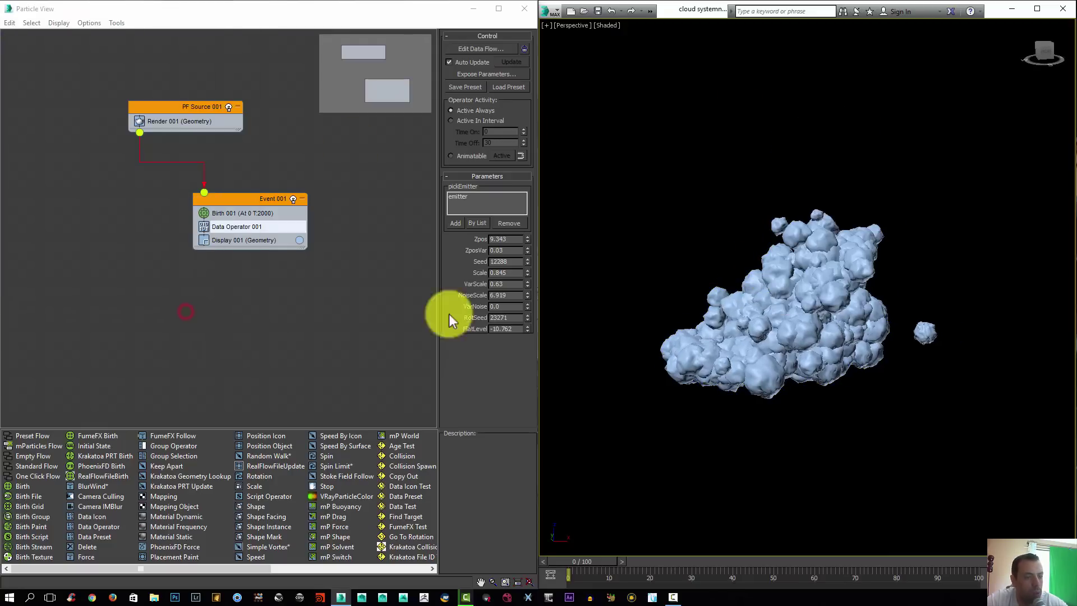
Step: Select the emitter object by name from the scene's object list
{"action": "middle_click_drag", "start_coordinate": [708, 312], "coordinate": [752, 339], "text": "alt"}
{"action": "scroll", "coordinate": [751, 340], "scroll_direction": "up", "scroll_amount": 2}
{"action": "scroll", "coordinate": [752, 340], "scroll_direction": "up", "scroll_amount": 3}
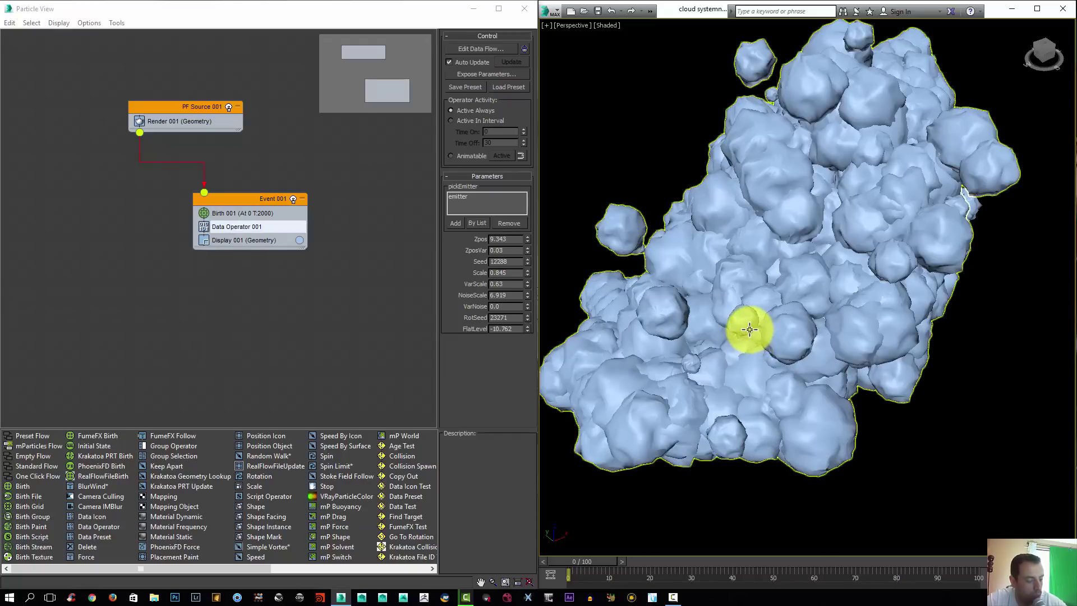
{"action": "key", "text": "h"}
{"action": "left_click", "coordinate": [47, 101]}
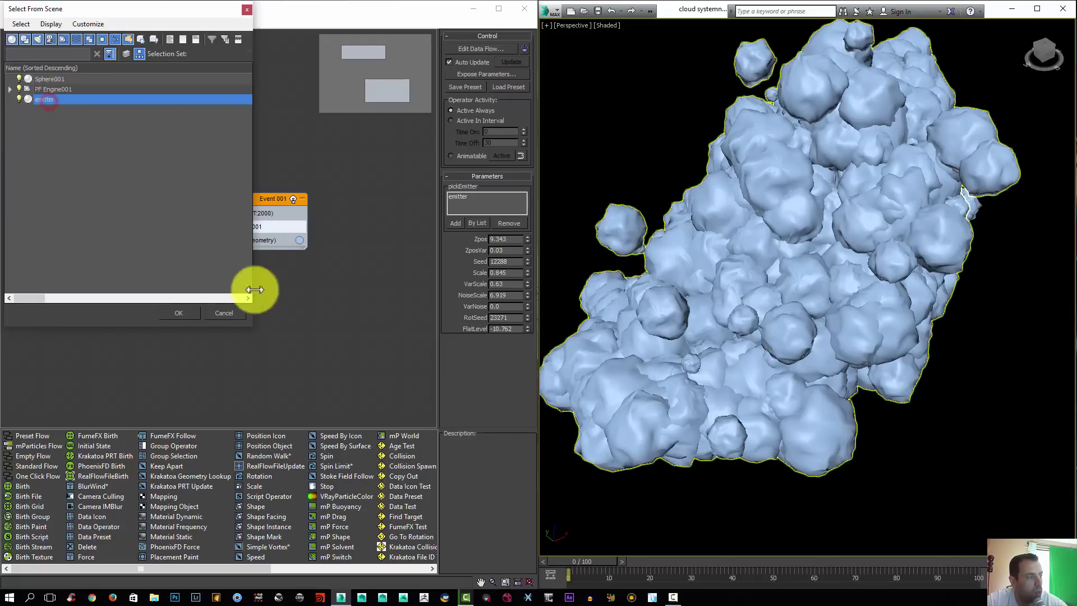
{"action": "left_click", "coordinate": [178, 313]}
{"action": "scroll", "coordinate": [864, 269], "scroll_direction": "down", "scroll_amount": 3}
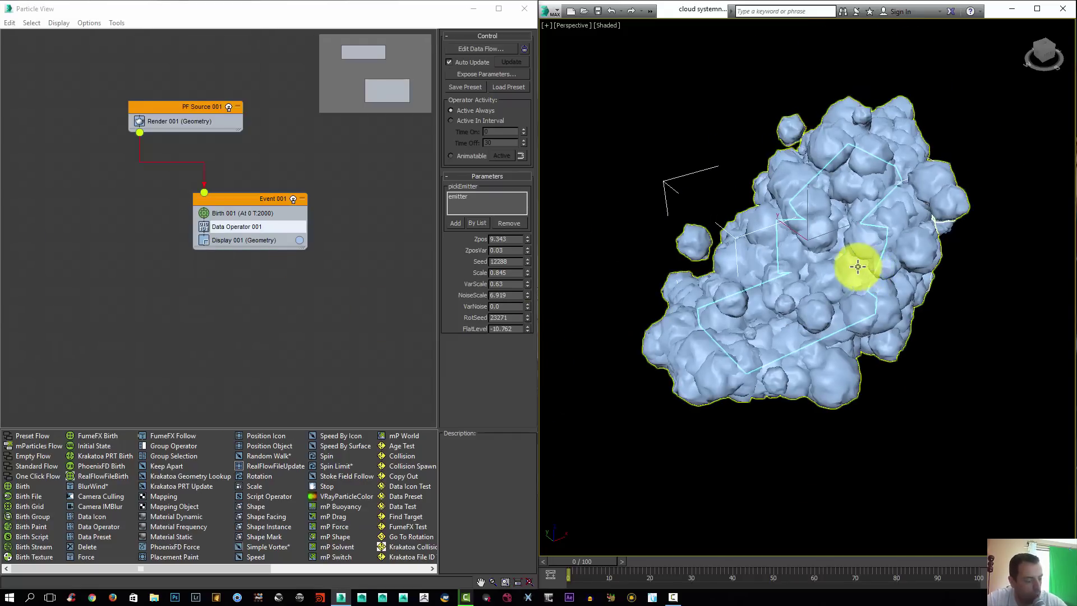
Step: Leave expert mode to restore the full interface and switch the emitter's Editable Mesh to the Element sub-object level
{"action": "middle_click_drag", "start_coordinate": [906, 193], "coordinate": [915, 214], "text": "alt"}
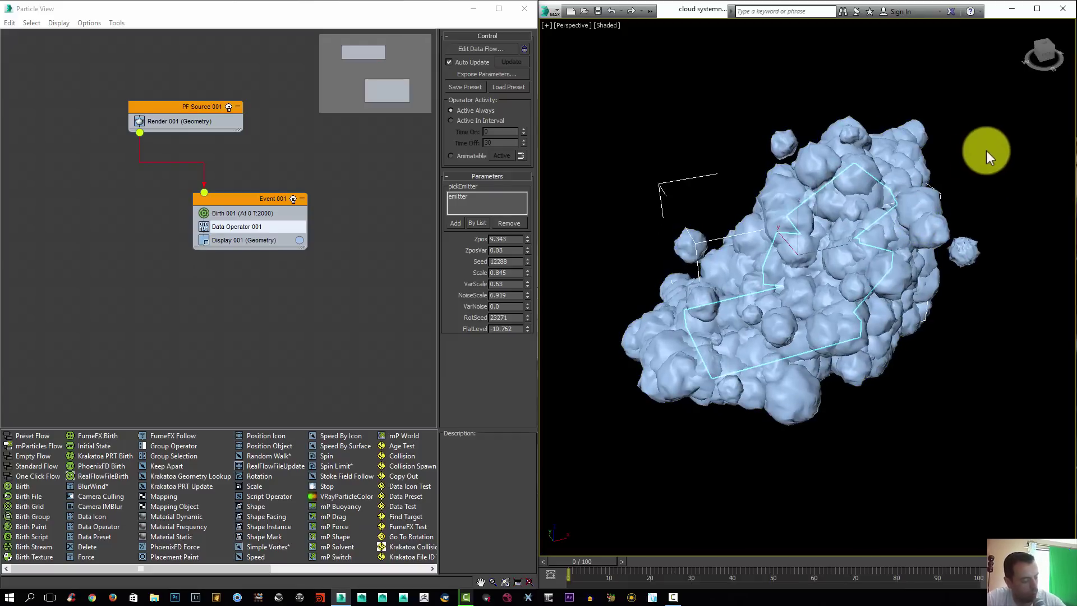
{"action": "middle_click_drag", "start_coordinate": [981, 167], "coordinate": [961, 164], "text": "alt"}
{"action": "key", "text": "ctrl+x"}
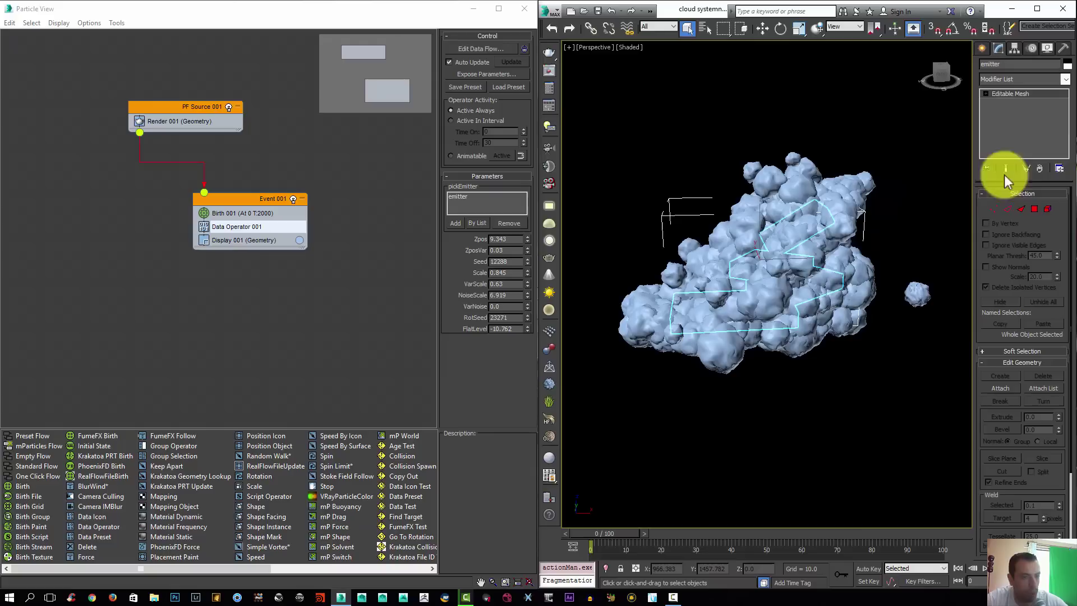
{"action": "left_click", "coordinate": [986, 94]}
{"action": "left_click", "coordinate": [1006, 138]}
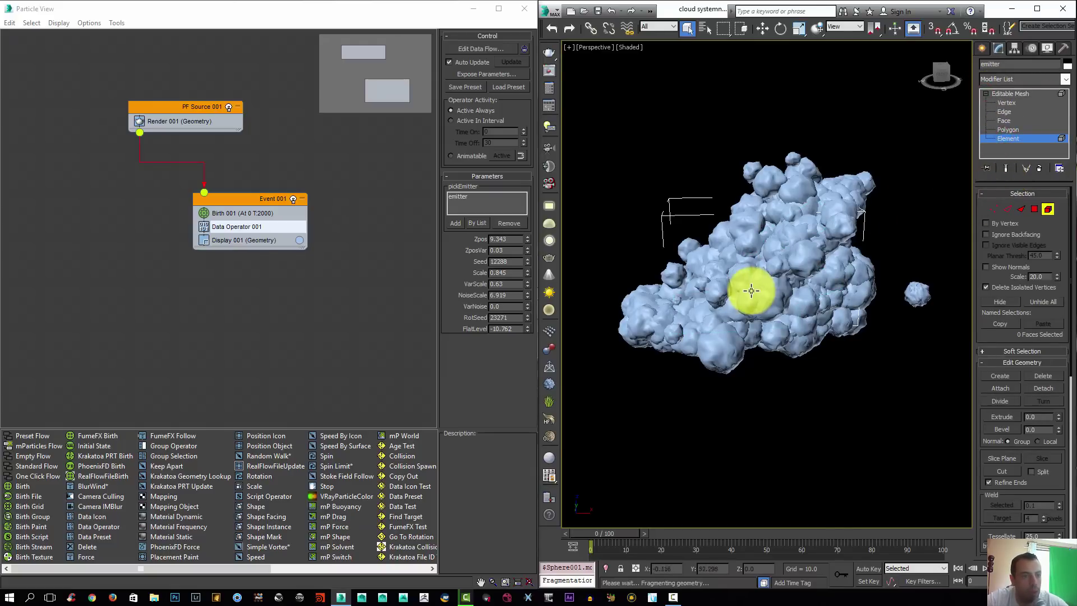
Step: Clone a box element of the emitter, place it beside the cloud's base at about X -104, Y 77, Z 7, and return to object level
{"action": "left_click", "coordinate": [733, 296]}
{"action": "middle_click_drag", "start_coordinate": [733, 296], "coordinate": [817, 313], "text": "alt"}
{"action": "key", "text": "w"}
{"action": "mouse_move", "coordinate": [822, 292]}
{"action": "left_mouse_down"}
{"action": "mouse_move", "coordinate": [729, 272]}
{"action": "mouse_move", "coordinate": [725, 258]}
{"action": "left_mouse_up"}
{"action": "left_click", "coordinate": [856, 312]}
{"action": "mouse_move", "coordinate": [774, 293]}
{"action": "middle_mouse_down", "text": "alt"}
{"action": "mouse_move", "coordinate": [793, 233]}
{"action": "mouse_move", "coordinate": [778, 225]}
{"action": "middle_mouse_up", "text": "alt"}
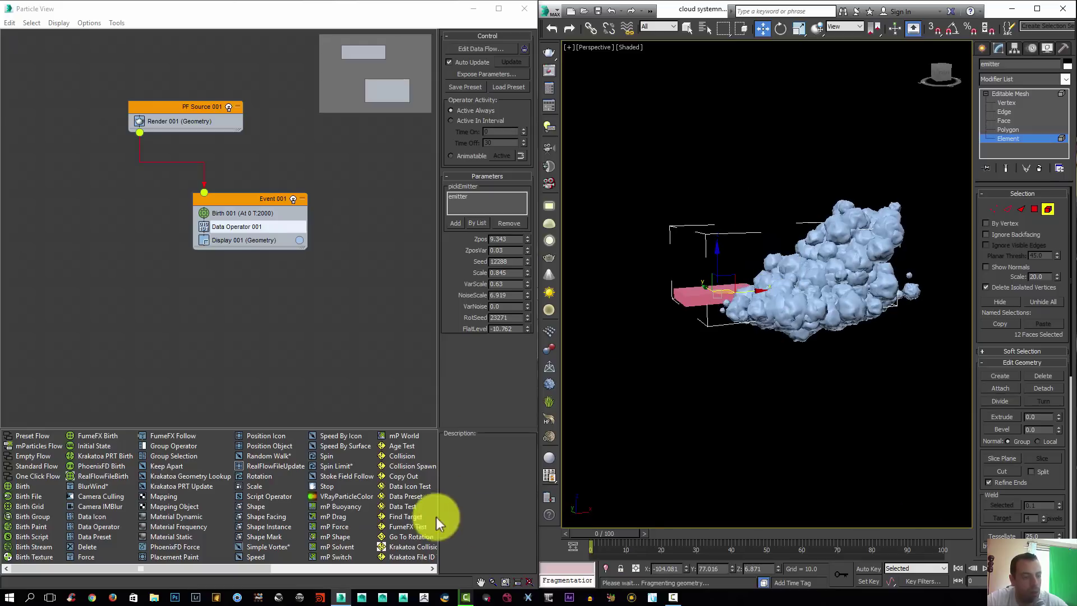
{"action": "left_click", "coordinate": [604, 534]}
{"action": "left_click_drag", "start_coordinate": [677, 522], "coordinate": [596, 513]}
{"action": "left_click", "coordinate": [1004, 94]}
{"action": "middle_click_drag", "start_coordinate": [799, 217], "coordinate": [817, 279], "text": "alt"}
Step: Clone another box element of the emitter and place it at the cloud's rear side at about X 20, Y 107, Z 7
{"action": "left_click", "coordinate": [1000, 139]}
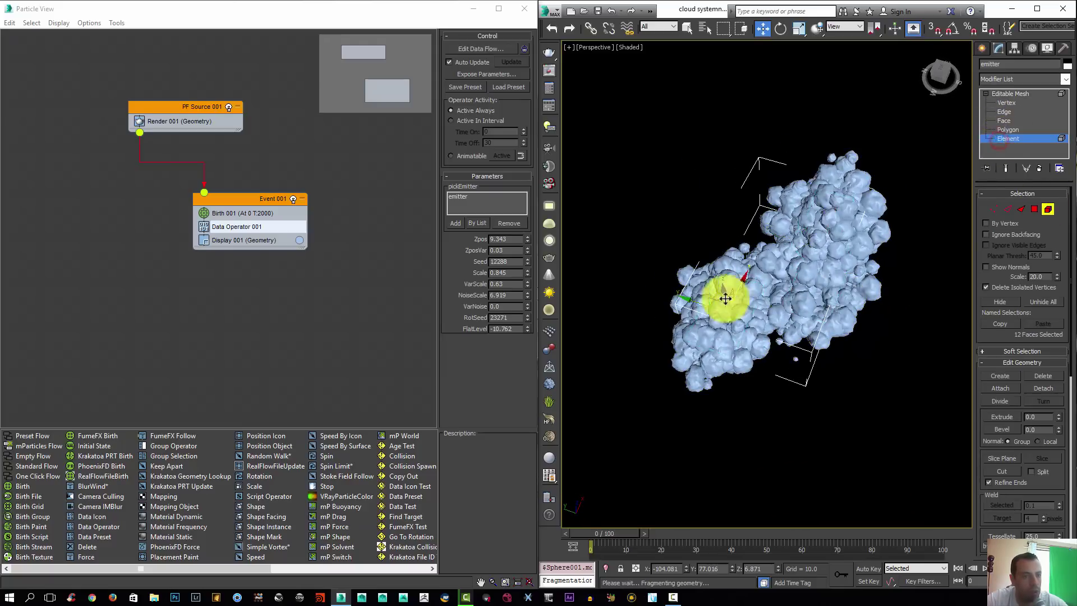
{"action": "middle_click_drag", "start_coordinate": [719, 293], "coordinate": [724, 281], "text": "alt"}
{"action": "left_click", "coordinate": [756, 268]}
{"action": "mouse_move", "coordinate": [745, 268]}
{"action": "left_mouse_down", "text": "shift"}
{"action": "mouse_move", "coordinate": [845, 229]}
{"action": "mouse_move", "coordinate": [825, 231]}
{"action": "left_mouse_up", "text": "shift"}
{"action": "left_click", "coordinate": [852, 315]}
{"action": "mouse_move", "coordinate": [788, 257]}
{"action": "middle_mouse_down", "text": "alt"}
{"action": "mouse_move", "coordinate": [887, 228]}
{"action": "mouse_move", "coordinate": [752, 318]}
{"action": "mouse_move", "coordinate": [712, 310]}
{"action": "mouse_move", "coordinate": [693, 292]}
{"action": "mouse_move", "coordinate": [711, 294]}
{"action": "mouse_move", "coordinate": [716, 268]}
{"action": "middle_mouse_up", "text": "alt"}
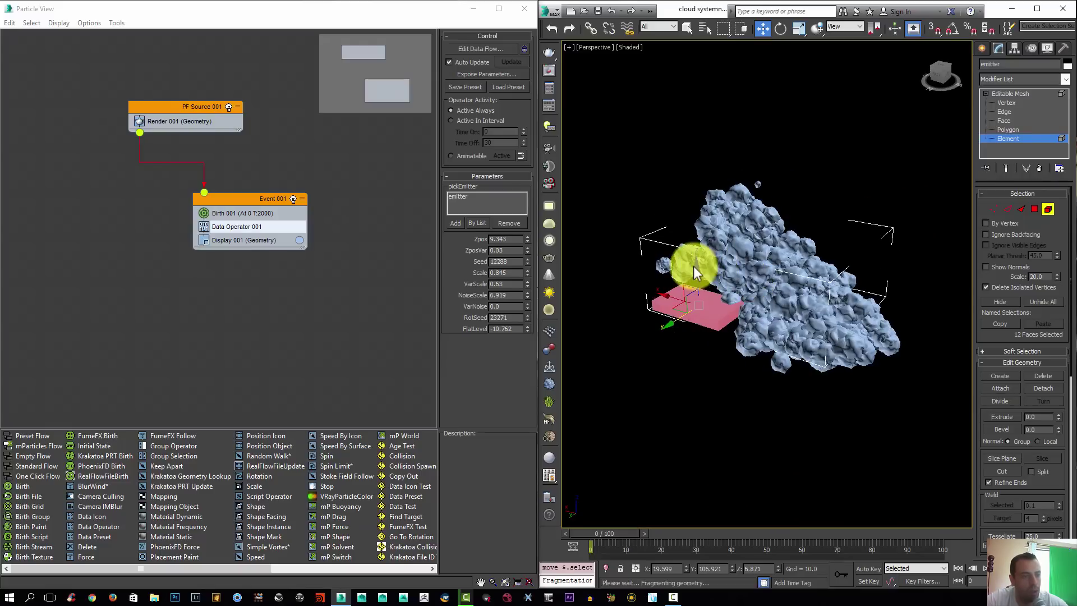
Step: Raise and steeply tilt the new box element, place it at about X -20, Y 39, Z 114, and return to object level
{"action": "middle_click_drag", "start_coordinate": [702, 201], "coordinate": [759, 250], "text": "alt"}
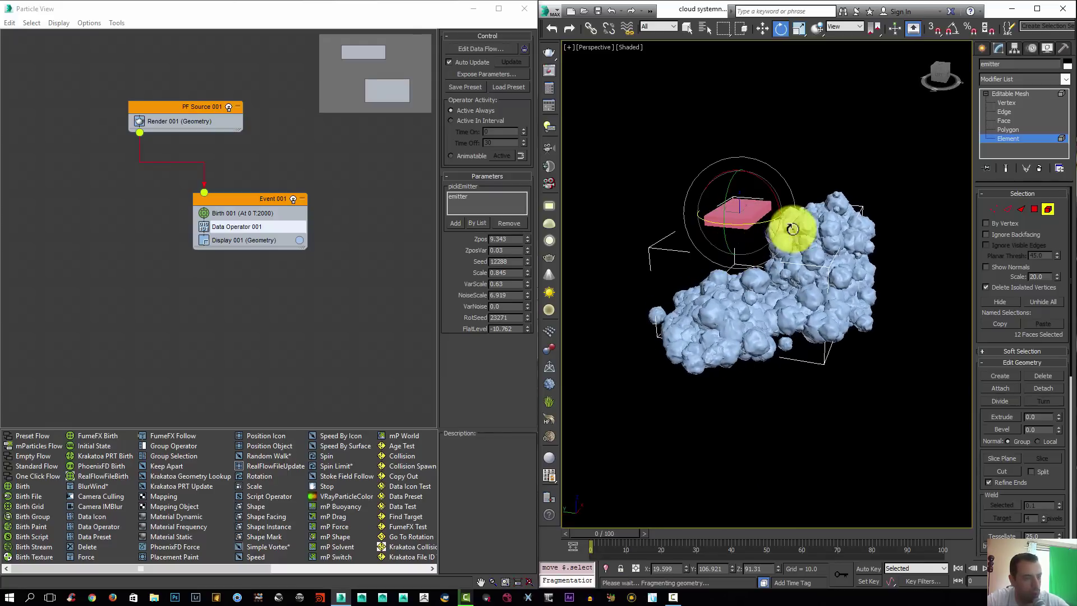
{"action": "middle_click_drag", "start_coordinate": [728, 223], "coordinate": [774, 250], "text": "alt"}
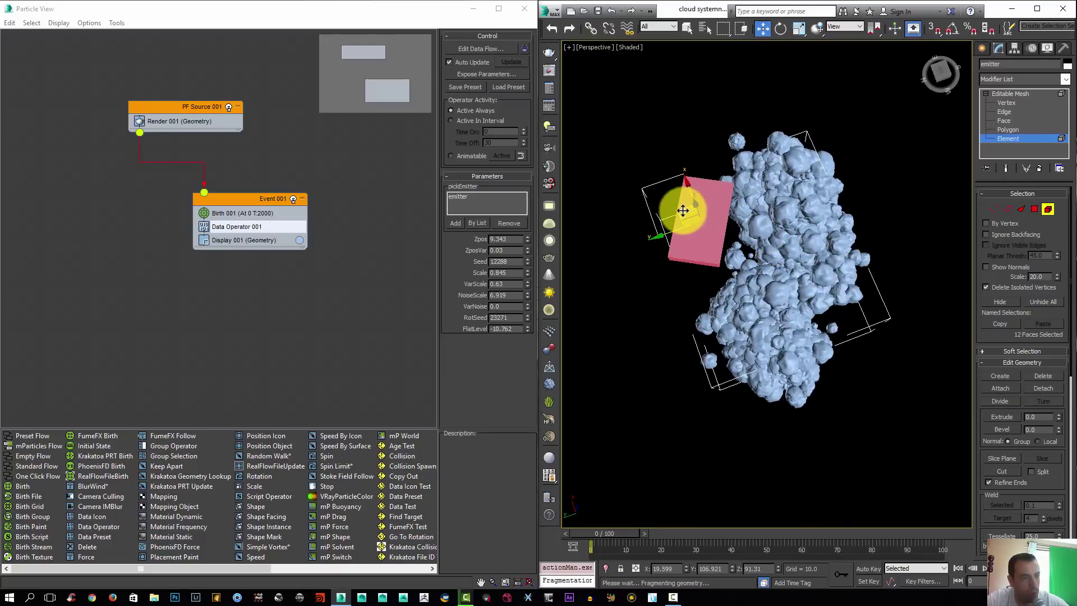
{"action": "middle_click_drag", "start_coordinate": [745, 202], "coordinate": [866, 172], "text": "alt"}
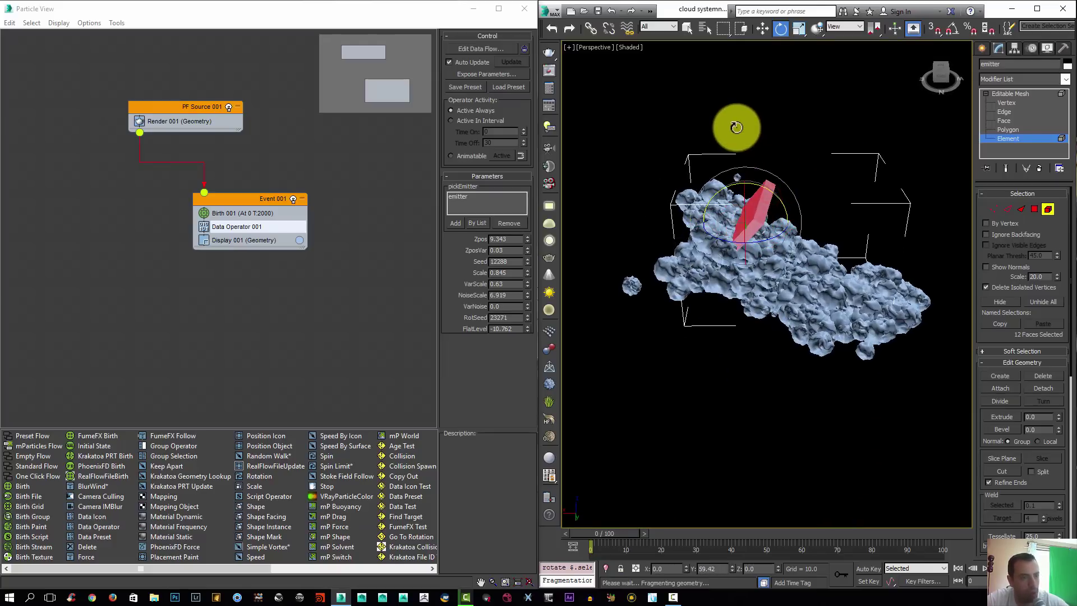
{"action": "middle_click_drag", "start_coordinate": [801, 229], "coordinate": [704, 206], "text": "alt"}
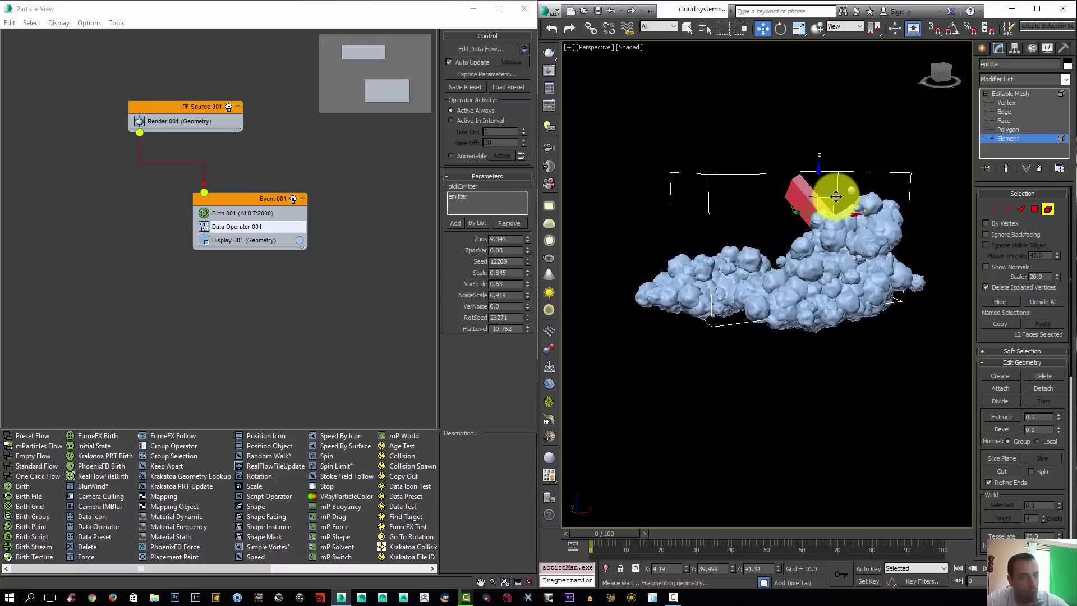
{"action": "left_click", "coordinate": [1007, 95]}
{"action": "middle_click_drag", "start_coordinate": [859, 233], "coordinate": [835, 212], "text": "alt"}
Step: Rotate the upper box element about 46 degrees around X and return to object level to update the cloud
{"action": "left_click", "coordinate": [1004, 139]}
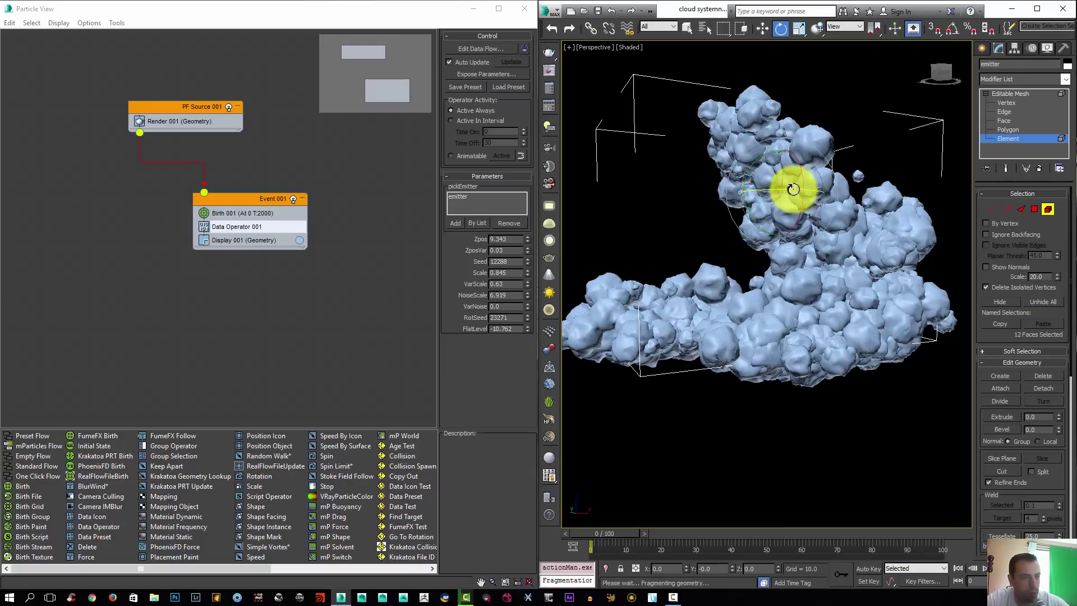
{"action": "left_click_drag", "start_coordinate": [793, 163], "coordinate": [794, 173]}
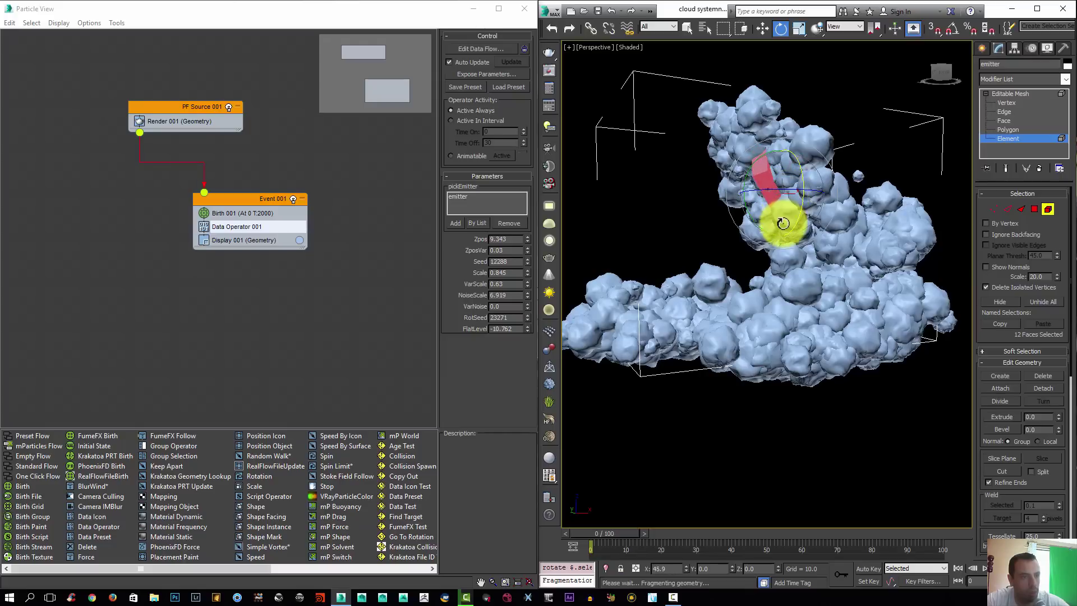
{"action": "left_click", "coordinate": [1006, 94]}
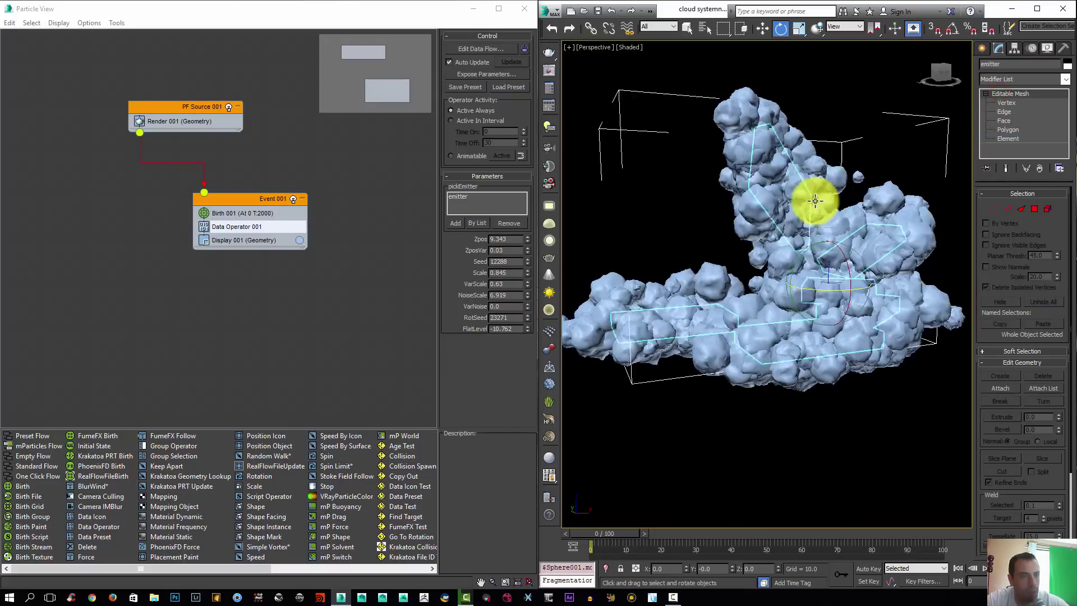
{"action": "middle_click_drag", "start_coordinate": [795, 202], "coordinate": [908, 190], "text": "alt"}
Step: Rotate the upper box element further using the Local coordinate system
{"action": "left_click", "coordinate": [1007, 139]}
{"action": "left_click", "coordinate": [750, 196]}
{"action": "left_click_drag", "start_coordinate": [750, 196], "coordinate": [764, 173]}
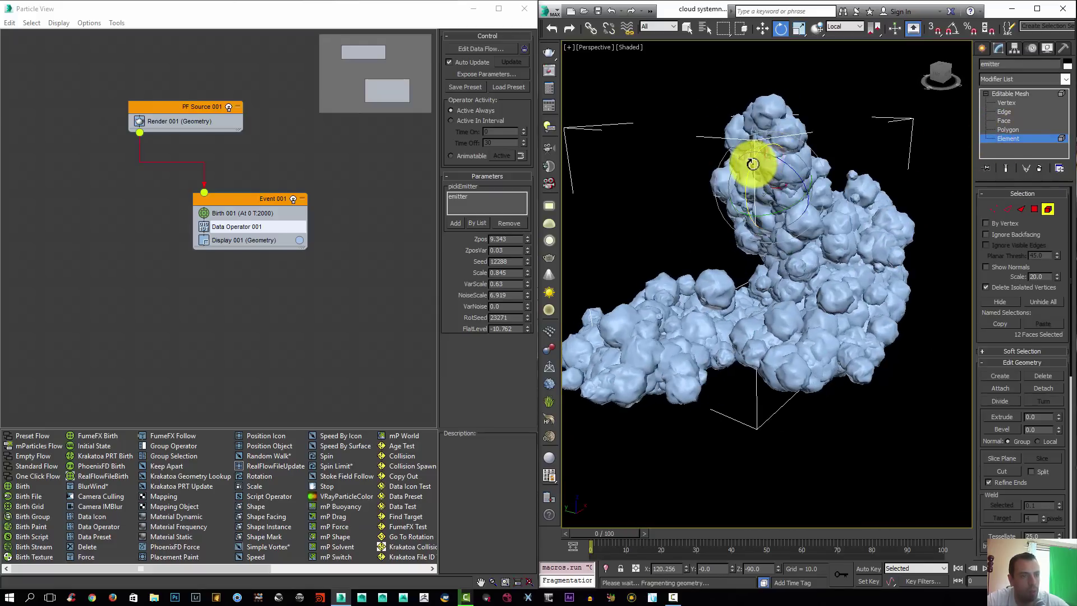
{"action": "key", "text": "w"}
{"action": "middle_click_drag", "start_coordinate": [734, 223], "coordinate": [811, 240], "text": "alt"}
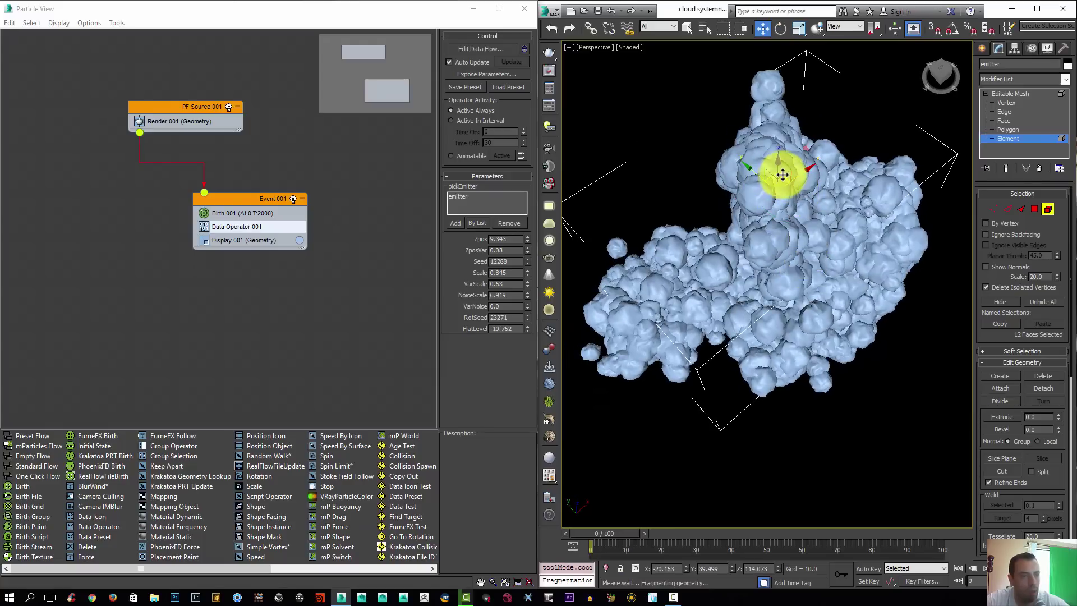
Step: Scale the upper box element and return to the emitter's object level to update the cloud
{"action": "middle_click_drag", "start_coordinate": [763, 216], "coordinate": [800, 163], "text": "alt"}
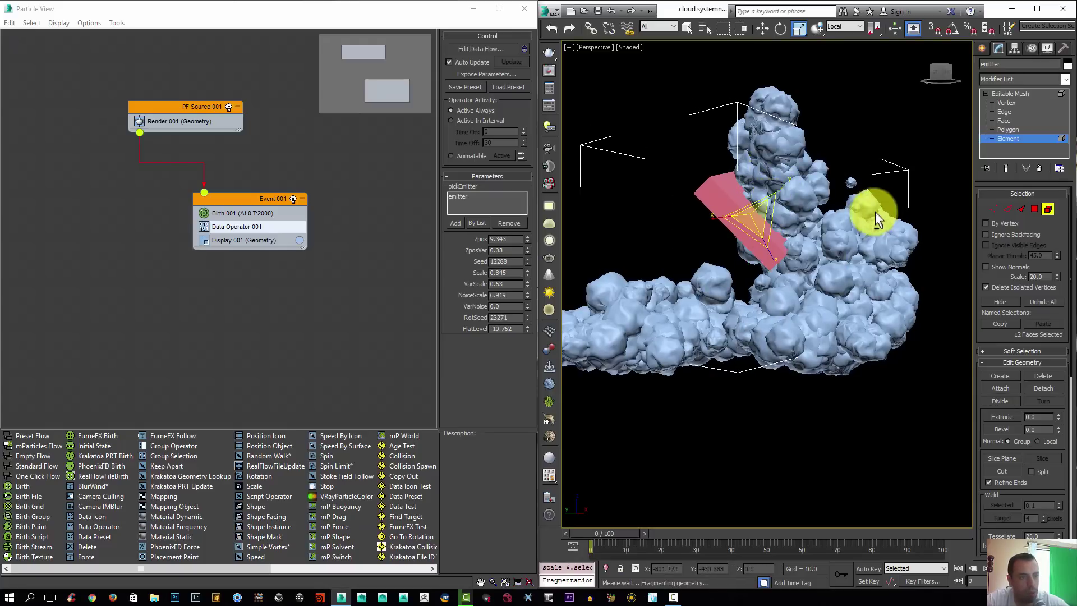
{"action": "middle_click_drag", "start_coordinate": [872, 216], "coordinate": [884, 207], "text": "alt"}
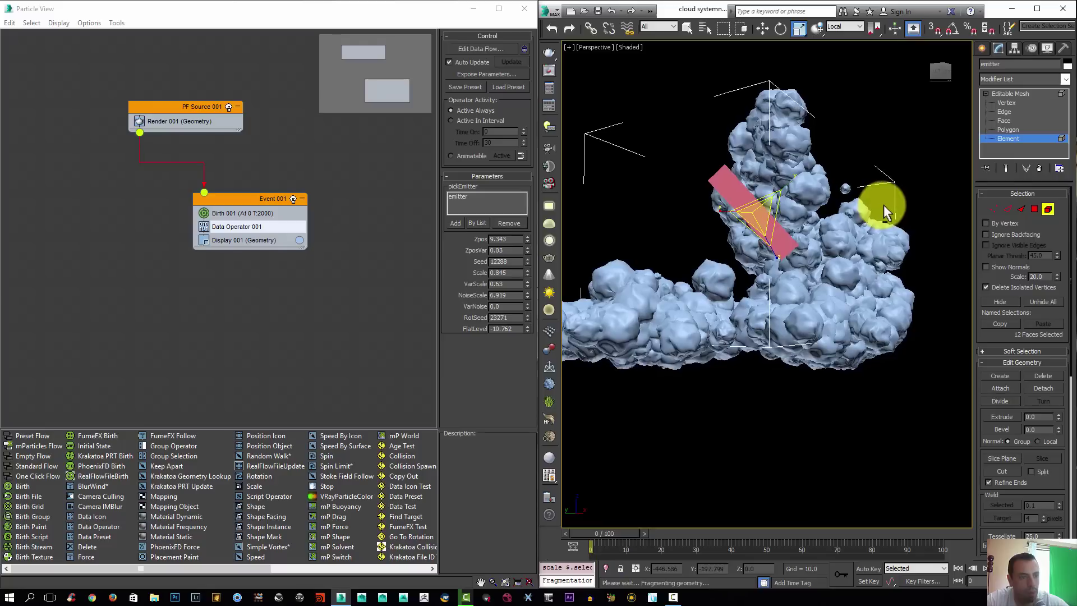
{"action": "left_click", "coordinate": [1006, 94]}
{"action": "middle_click_drag", "start_coordinate": [885, 163], "coordinate": [942, 235], "text": "alt"}
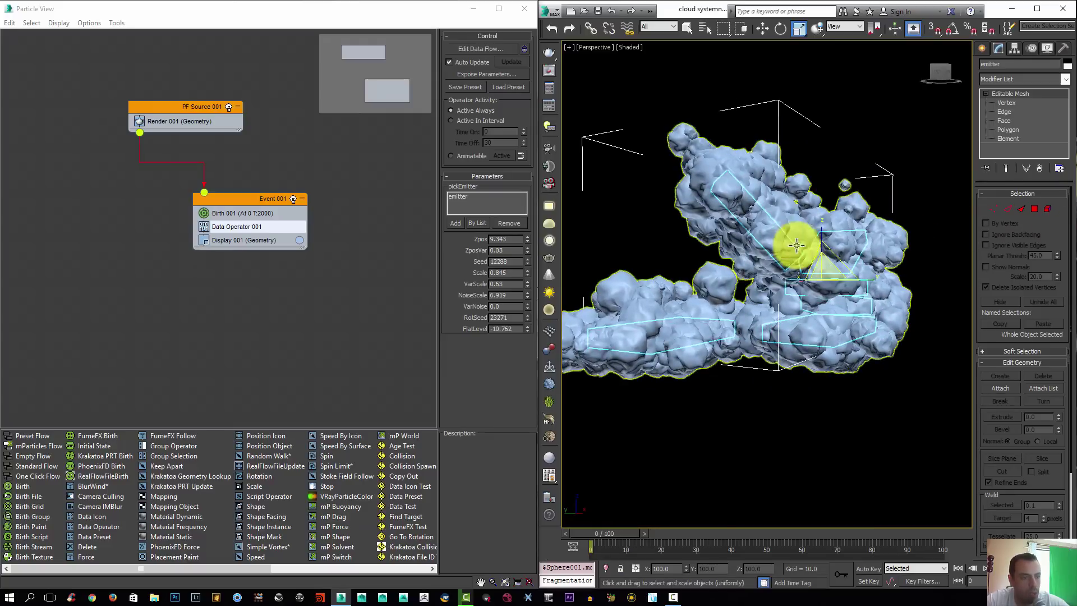
Step: Rotate the upper box element toward horizontal and move it down toward the lower boxes
{"action": "left_click", "coordinate": [1008, 138]}
{"action": "left_click", "coordinate": [750, 205]}
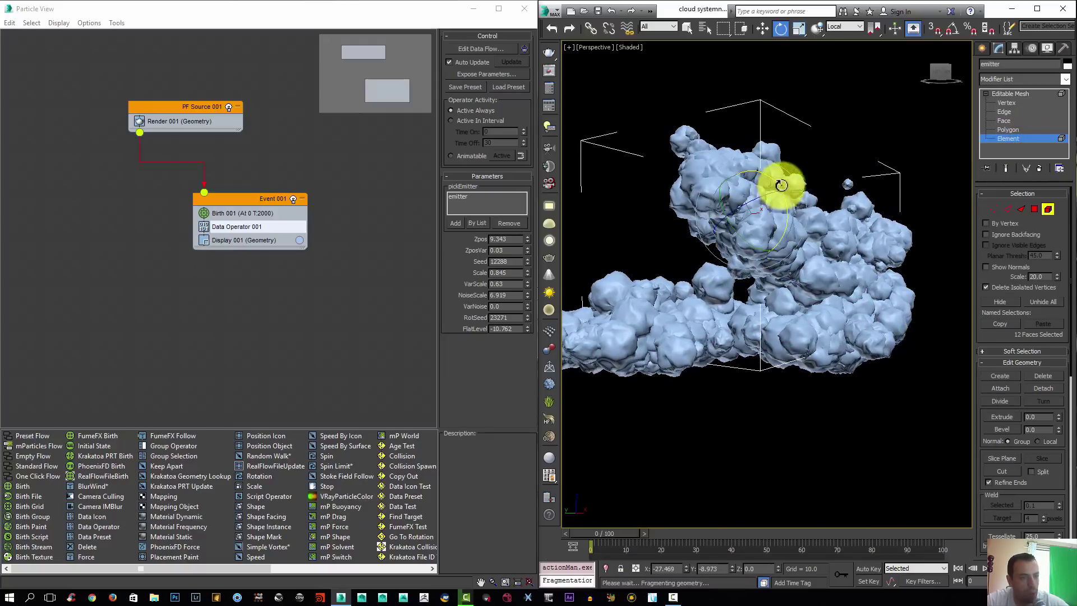
{"action": "left_click_drag", "start_coordinate": [773, 173], "coordinate": [753, 167]}
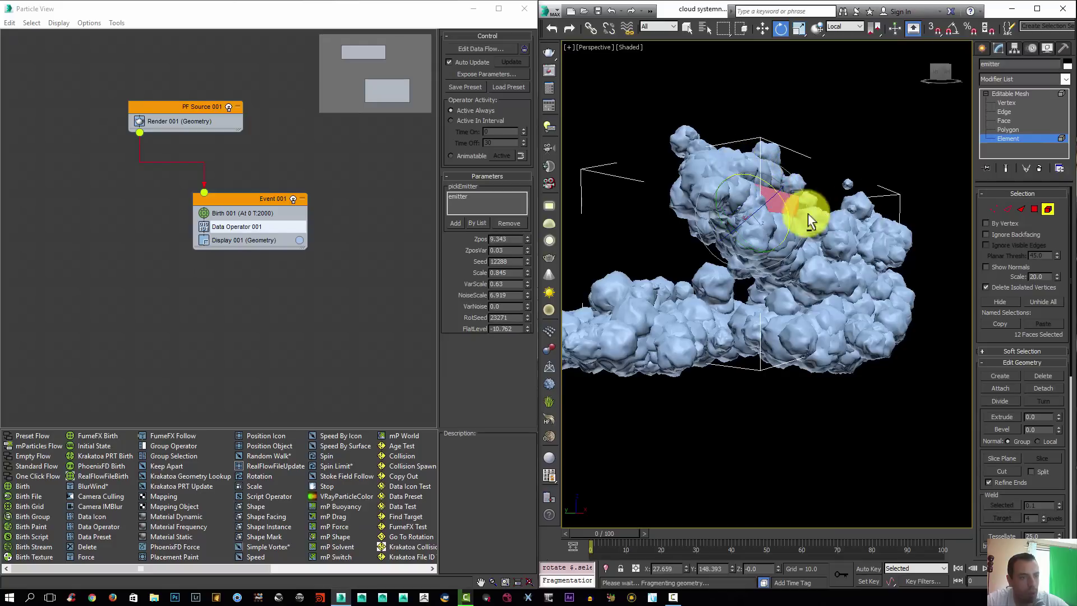
{"action": "middle_click_drag", "start_coordinate": [797, 222], "coordinate": [753, 220], "text": "alt"}
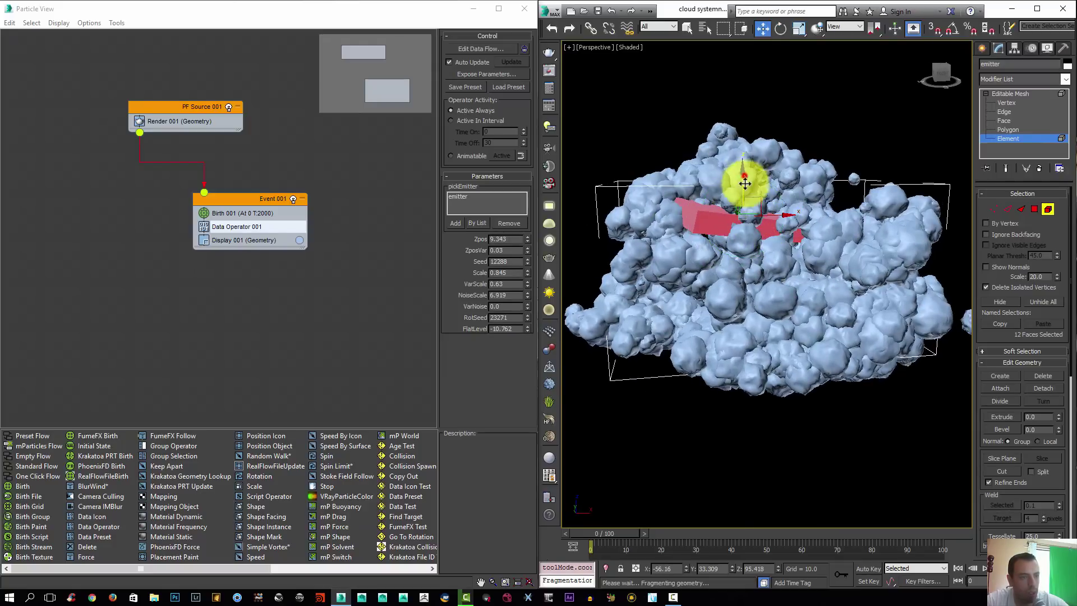
{"action": "middle_click_drag", "start_coordinate": [745, 199], "coordinate": [754, 244], "text": "alt"}
{"action": "mouse_move", "coordinate": [690, 264]}
{"action": "middle_mouse_down", "text": "alt"}
{"action": "mouse_move", "coordinate": [644, 274]}
{"action": "mouse_move", "coordinate": [648, 313]}
{"action": "mouse_move", "coordinate": [736, 269]}
{"action": "mouse_move", "coordinate": [699, 267]}
{"action": "middle_mouse_up", "text": "alt"}
Step: Move the flat box element out above the cloud's lower extension to about X -136, Y 91, Z 81, and return to object level
{"action": "key", "text": "w"}
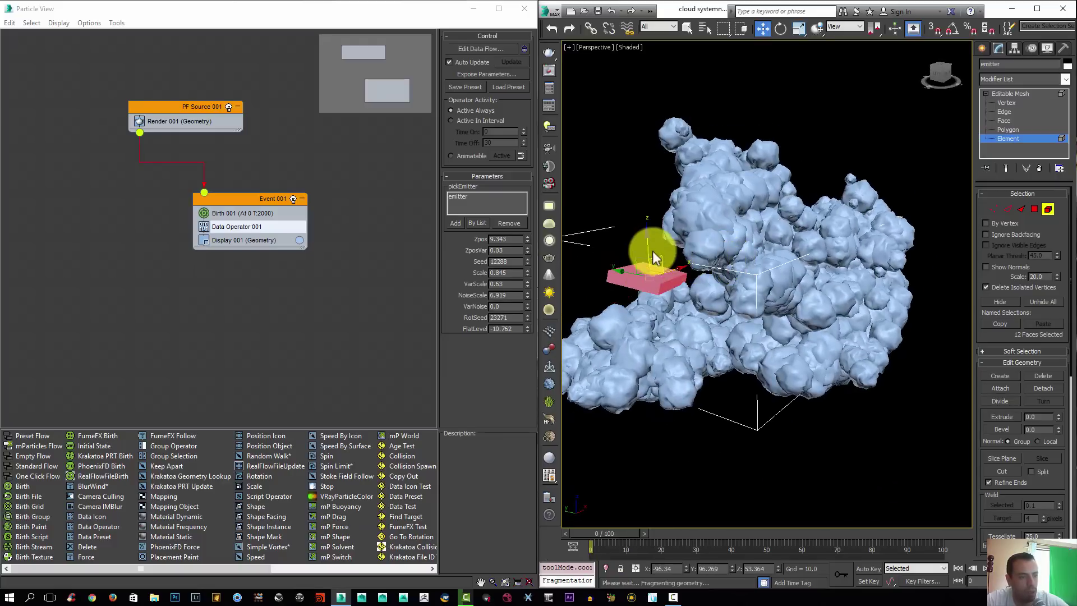
{"action": "left_click_drag", "start_coordinate": [648, 243], "coordinate": [654, 233]}
{"action": "middle_click_drag", "start_coordinate": [654, 233], "coordinate": [656, 285], "text": "alt"}
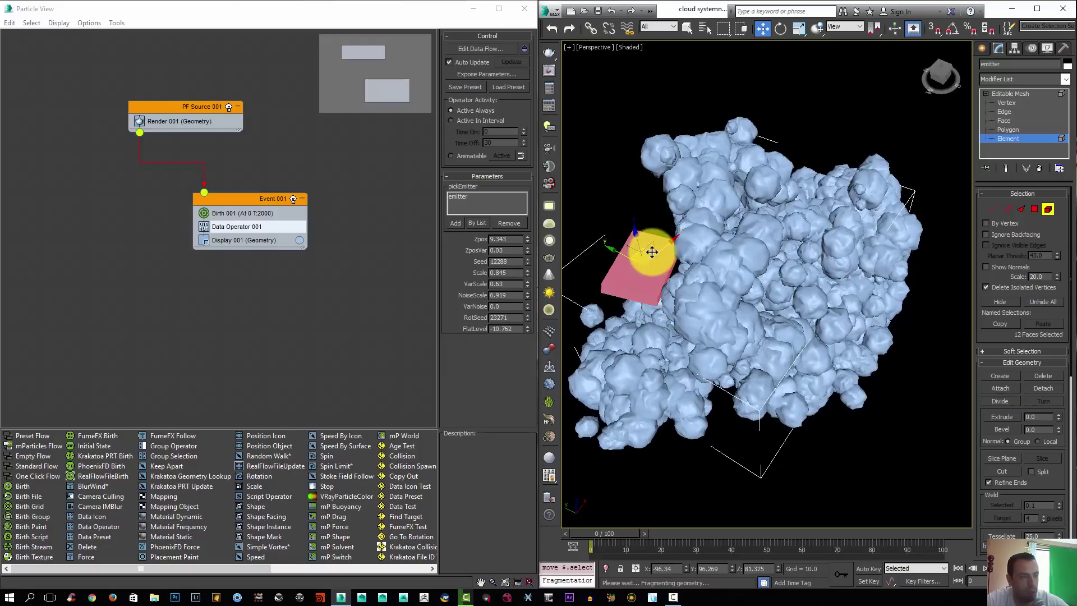
{"action": "left_click_drag", "start_coordinate": [651, 252], "coordinate": [620, 286]}
{"action": "middle_click_drag", "start_coordinate": [620, 286], "coordinate": [648, 254], "text": "alt"}
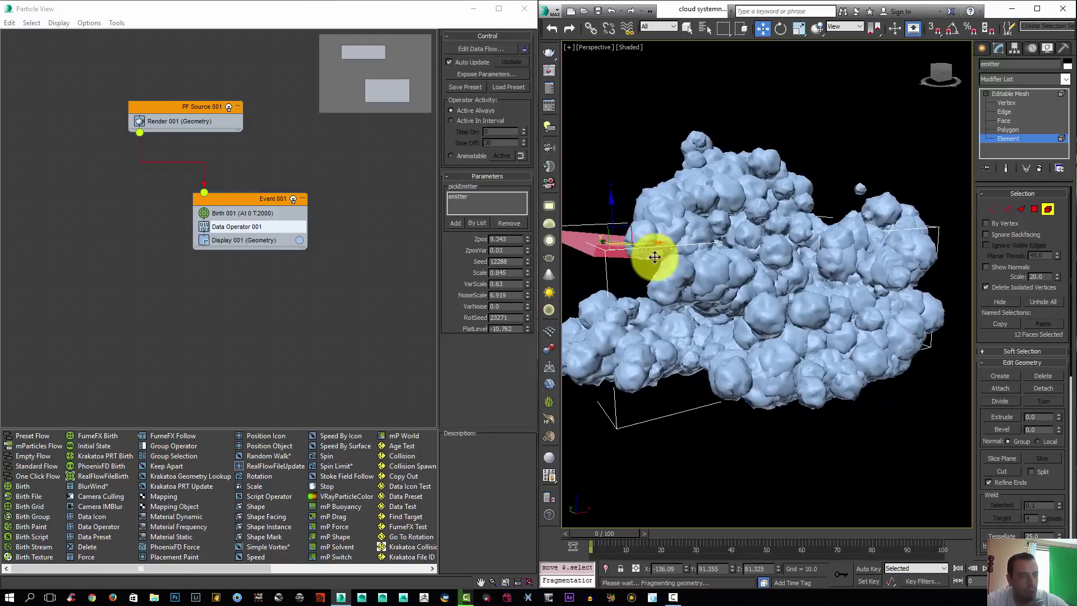
{"action": "left_click", "coordinate": [1010, 95]}
Step: Rotate the raised outer box element at Element level and return to object level to update the cloud
{"action": "scroll", "coordinate": [715, 298], "scroll_direction": "down", "scroll_amount": 3}
{"action": "middle_click_drag", "start_coordinate": [715, 297], "coordinate": [754, 292], "text": "alt"}
{"action": "scroll", "coordinate": [738, 284], "scroll_direction": "up", "scroll_amount": 3}
{"action": "left_click", "coordinate": [1008, 138]}
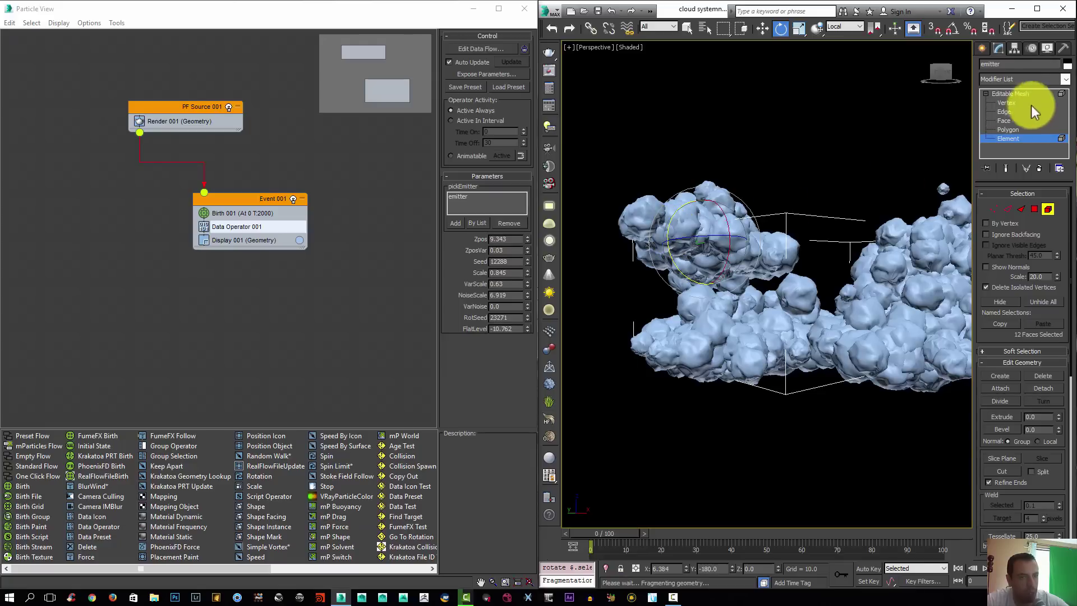
{"action": "left_click", "coordinate": [1021, 93]}
Step: Scale the raised outer box element at Element level and return to object level to refresh the whole cloud
{"action": "middle_click_drag", "start_coordinate": [791, 242], "coordinate": [731, 250], "text": "alt"}
{"action": "key", "text": "w"}
{"action": "left_click", "coordinate": [1007, 138]}
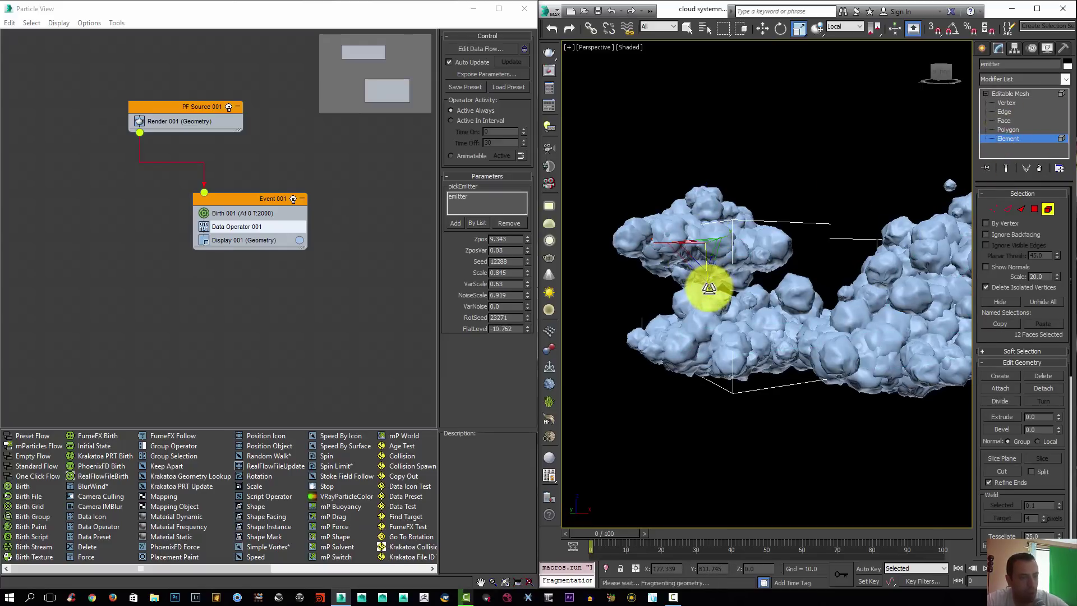
{"action": "left_click", "coordinate": [1007, 93]}
{"action": "scroll", "coordinate": [802, 285], "scroll_direction": "down", "scroll_amount": 5}
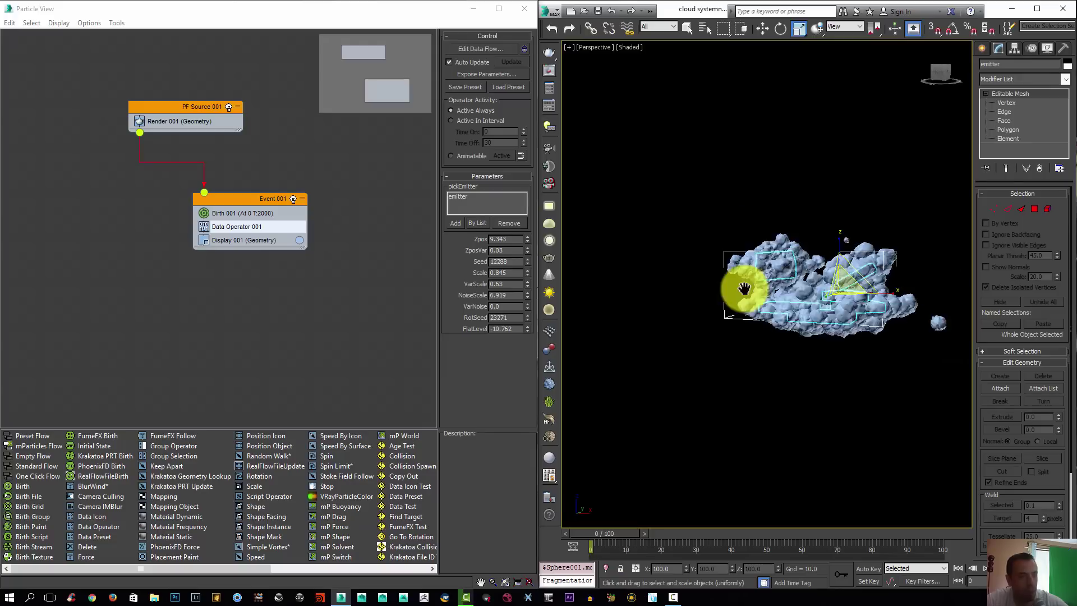
{"action": "scroll", "coordinate": [848, 274], "scroll_direction": "up", "scroll_amount": 3}
{"action": "mouse_move", "coordinate": [821, 286]}
{"action": "middle_mouse_down", "text": "alt"}
{"action": "mouse_move", "coordinate": [848, 274]}
{"action": "mouse_move", "coordinate": [817, 291]}
{"action": "mouse_move", "coordinate": [764, 283]}
{"action": "mouse_move", "coordinate": [818, 300]}
{"action": "middle_mouse_up", "text": "alt"}
{"action": "middle_click_drag", "start_coordinate": [776, 361], "coordinate": [620, 272], "text": "alt"}
{"action": "scroll", "coordinate": [820, 301], "scroll_direction": "up", "scroll_amount": 3}
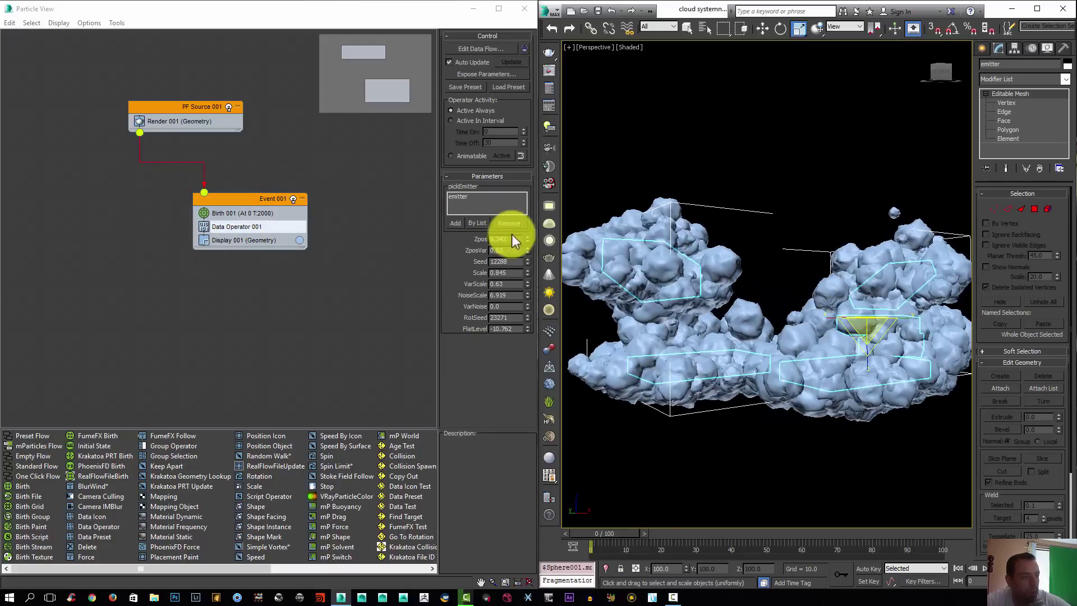
Step: Set the Data Operator's Zpos to 13.455 and ZposVar to 0.06
{"action": "left_click_drag", "start_coordinate": [529, 238], "coordinate": [529, 206]}
{"action": "scroll", "coordinate": [763, 231], "scroll_direction": "down", "scroll_amount": 3}
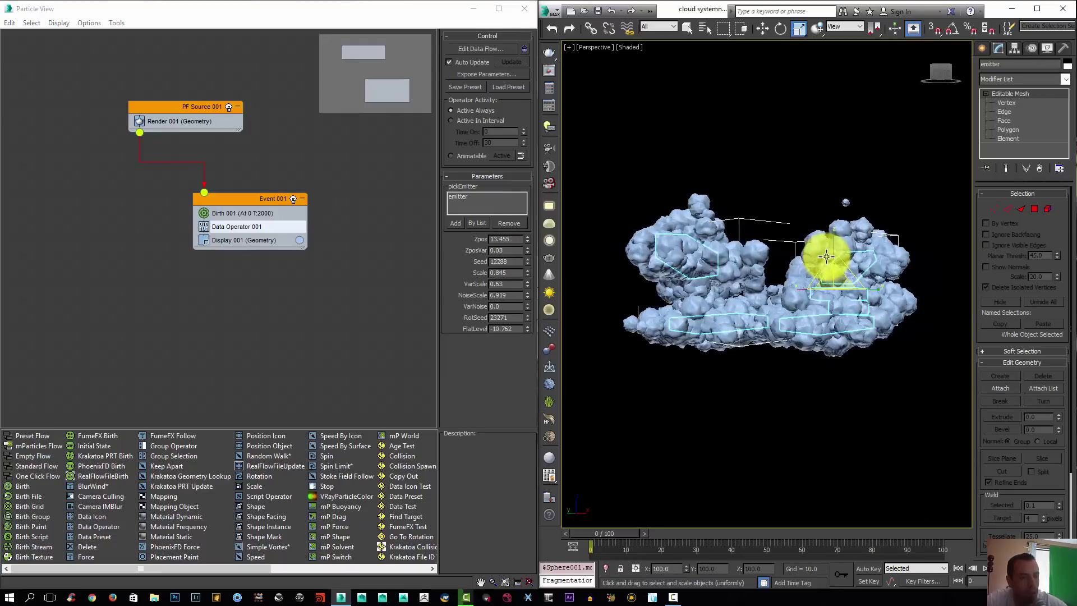
{"action": "left_click_drag", "start_coordinate": [527, 250], "coordinate": [535, 266]}
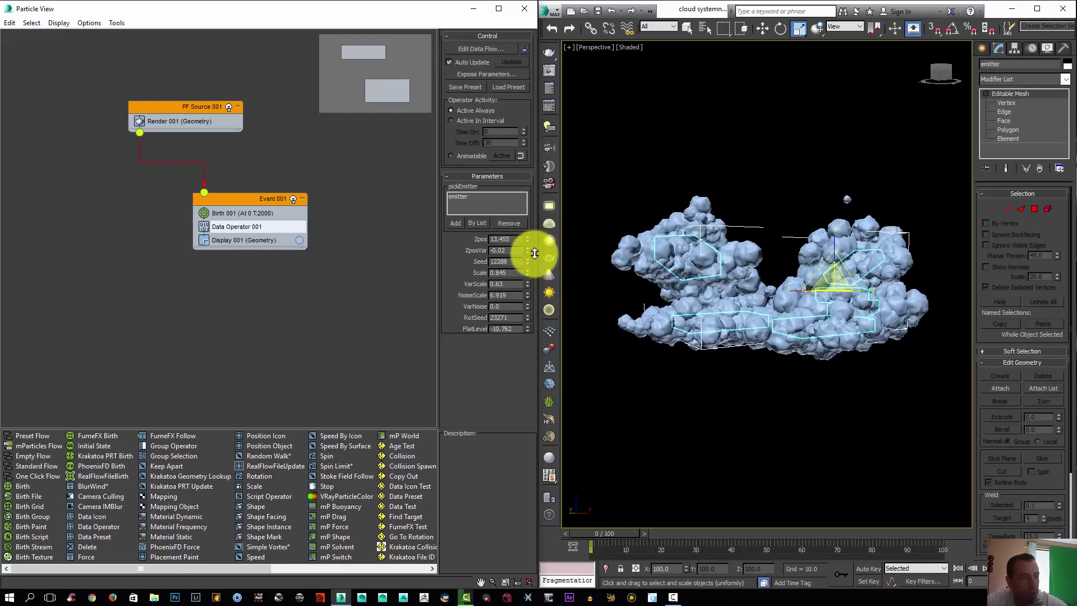
{"action": "middle_click_drag", "start_coordinate": [893, 292], "coordinate": [871, 299], "text": "alt"}
Step: Advance the cloud's Seed to 12290 in the Data Operator
{"action": "left_click", "coordinate": [527, 260]}
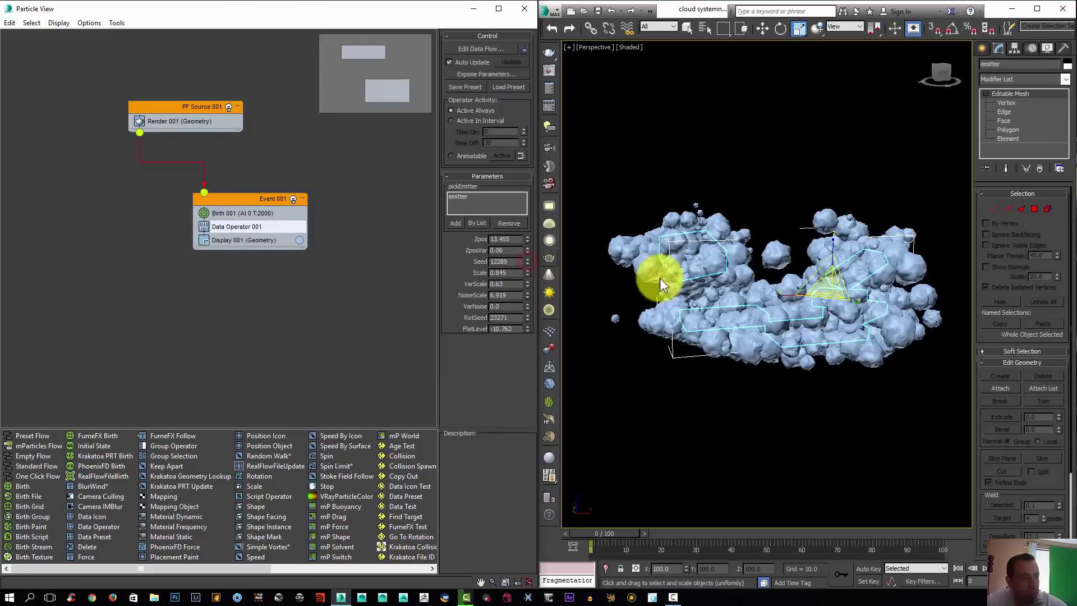
{"action": "middle_click_drag", "start_coordinate": [719, 283], "coordinate": [748, 313], "text": "alt"}
{"action": "left_click", "coordinate": [527, 259]}
Step: Move the flat lower outer box element inward toward the lower main box and return to object level
{"action": "left_click", "coordinate": [1000, 139]}
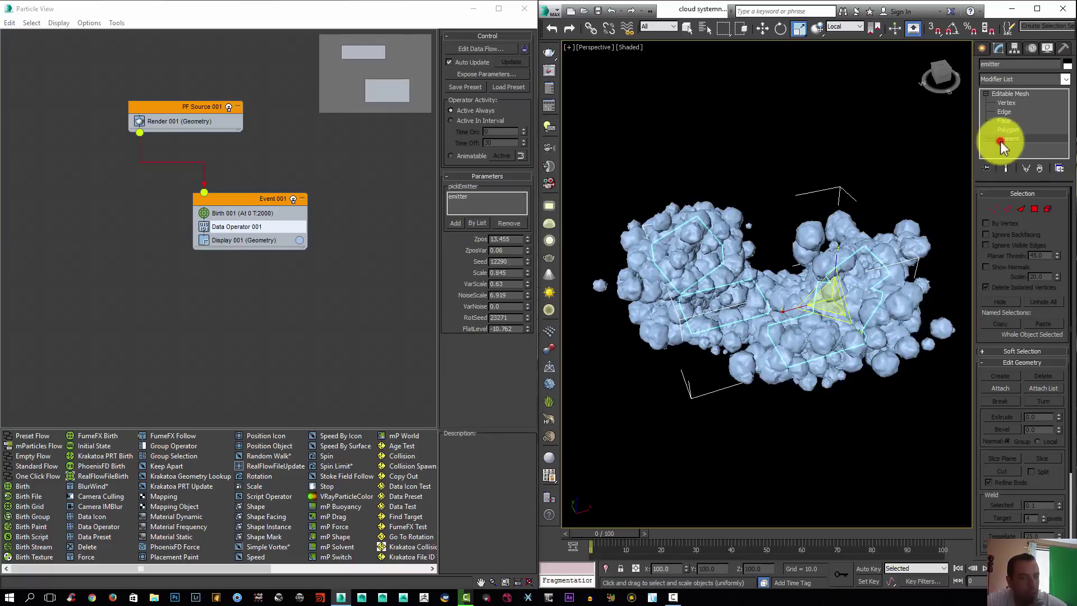
{"action": "left_click", "coordinate": [709, 315]}
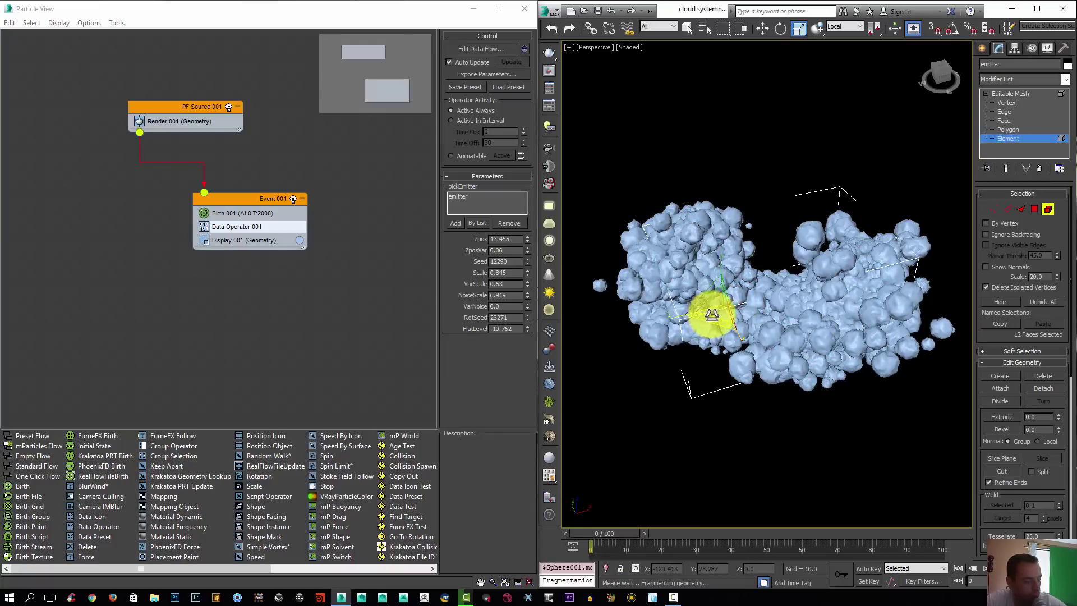
{"action": "key", "text": "w"}
{"action": "left_click_drag", "start_coordinate": [736, 300], "coordinate": [788, 320]}
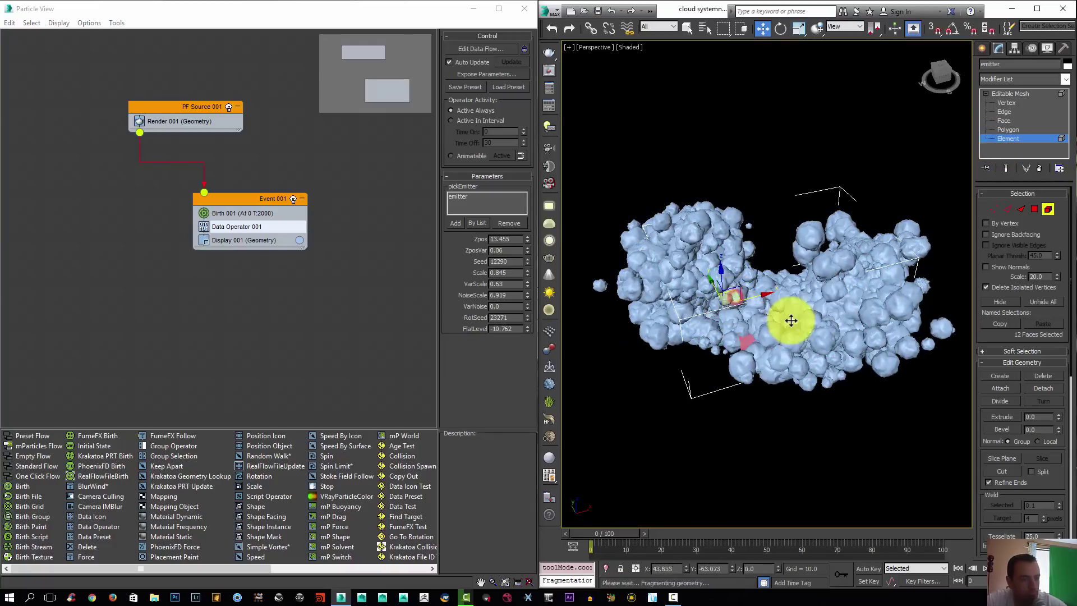
{"action": "left_click", "coordinate": [1048, 135]}
{"action": "left_click", "coordinate": [1013, 103]}
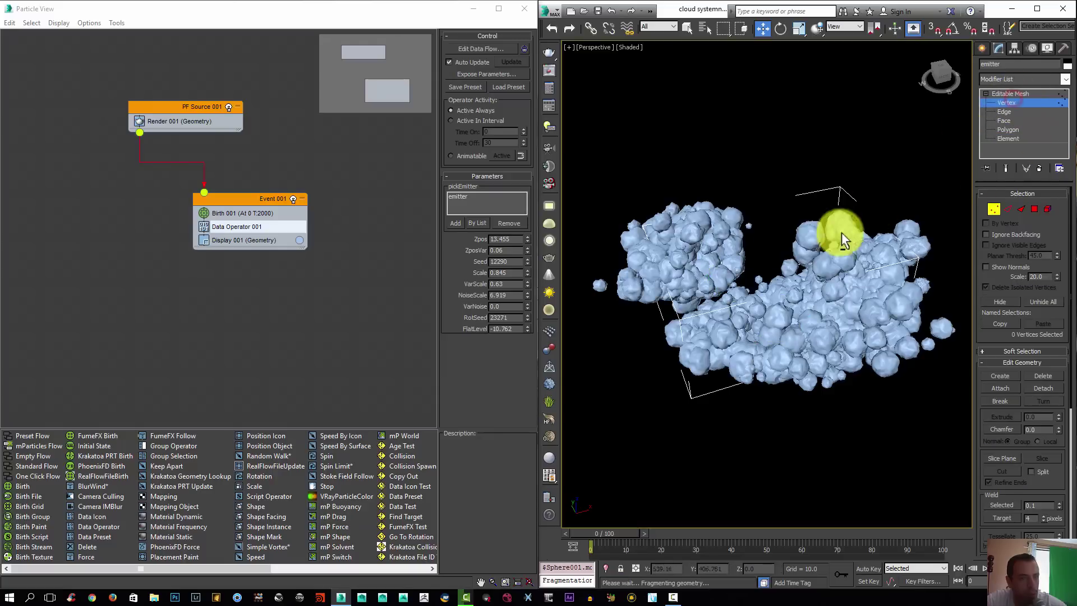
{"action": "middle_click_drag", "start_coordinate": [841, 233], "coordinate": [930, 169], "text": "alt"}
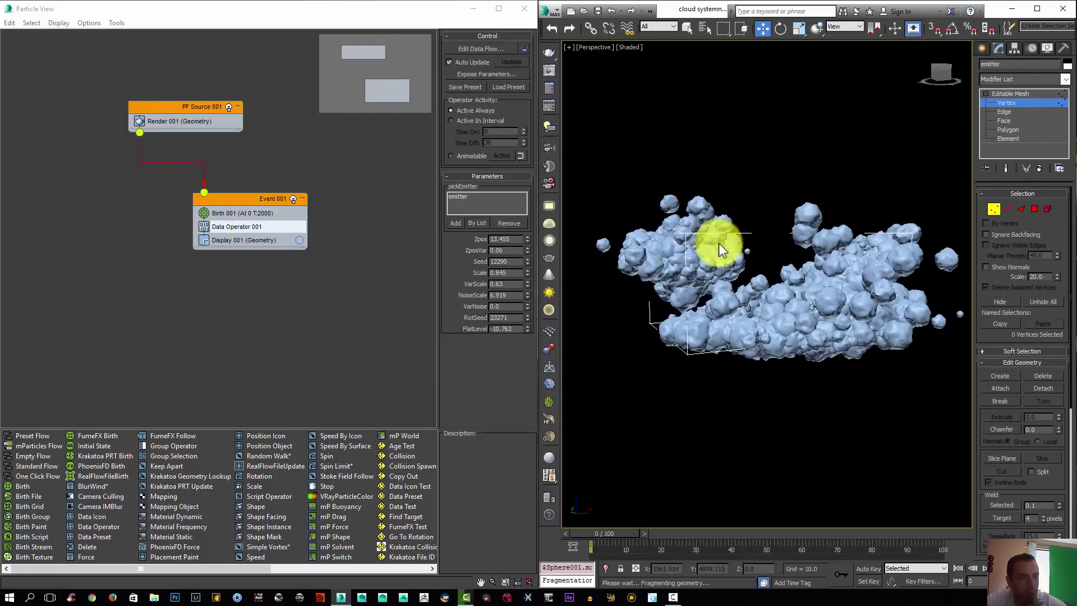
{"action": "left_click", "coordinate": [1009, 93]}
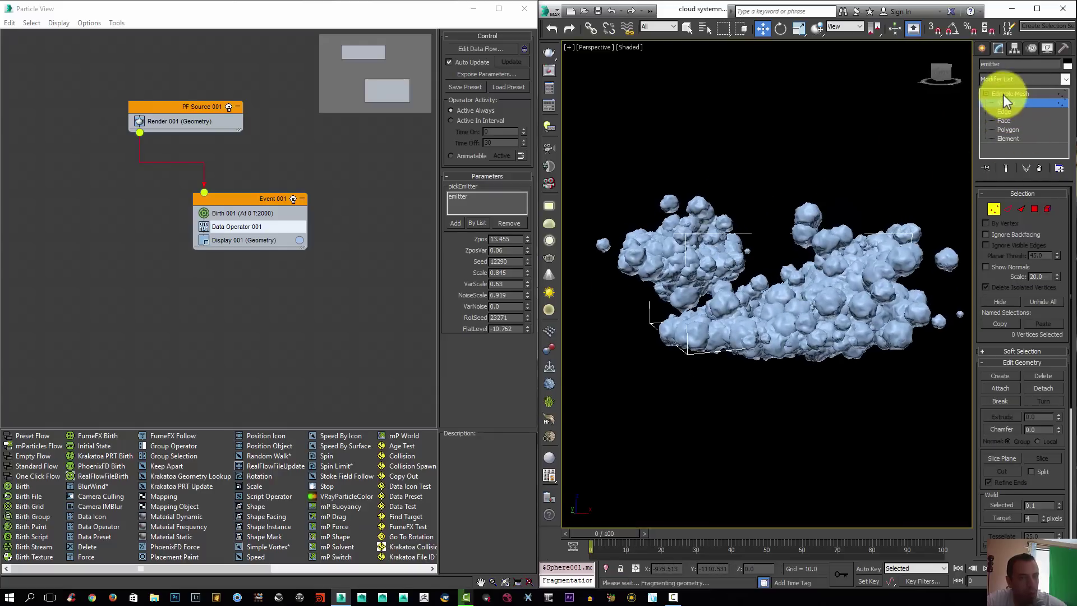
Step: Lower the emitter's raised outer box element to about Z 52 and return to object level
{"action": "left_click", "coordinate": [671, 238]}
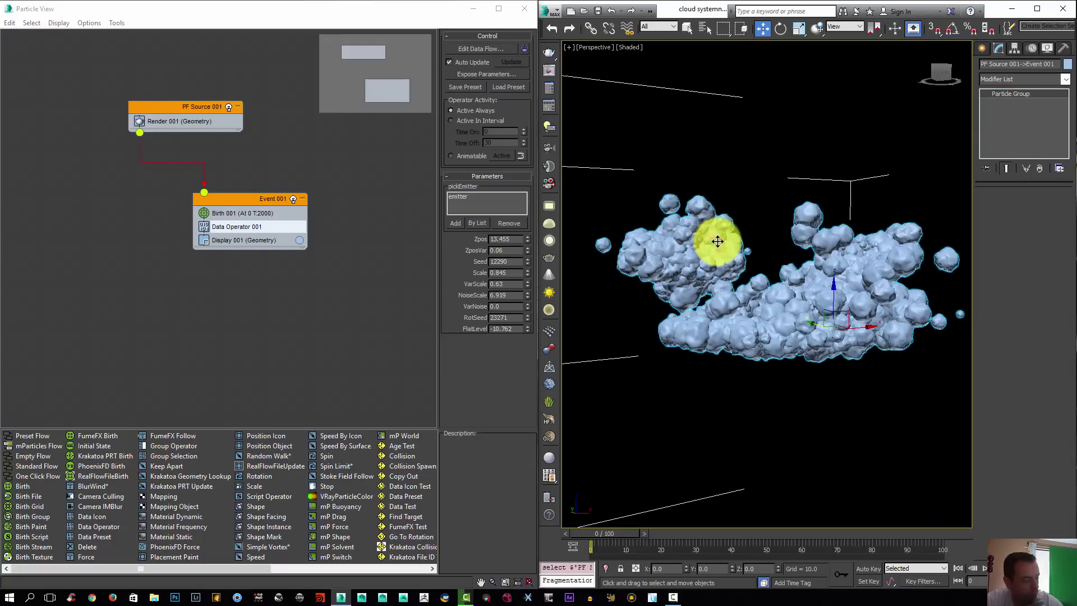
{"action": "left_click", "coordinate": [712, 250]}
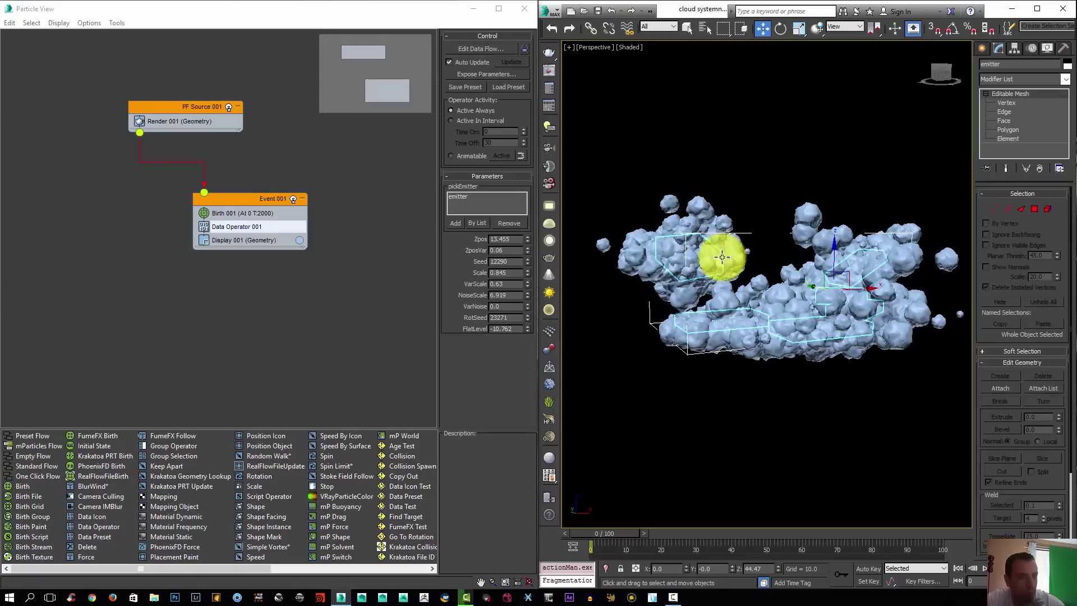
{"action": "left_click", "coordinate": [1009, 139]}
{"action": "left_click", "coordinate": [694, 250]}
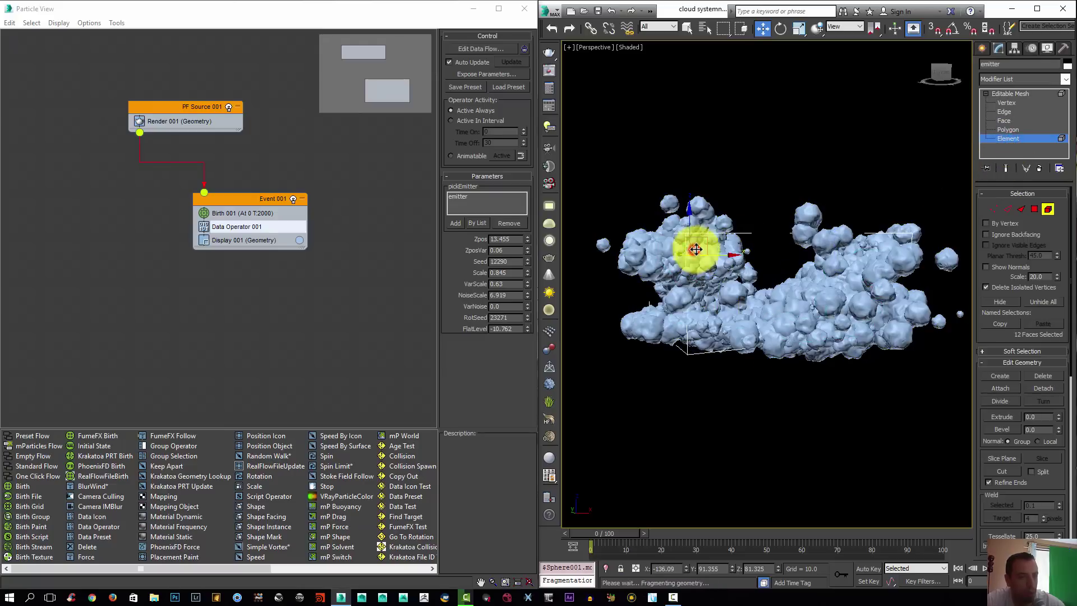
{"action": "left_click_drag", "start_coordinate": [689, 219], "coordinate": [691, 237]}
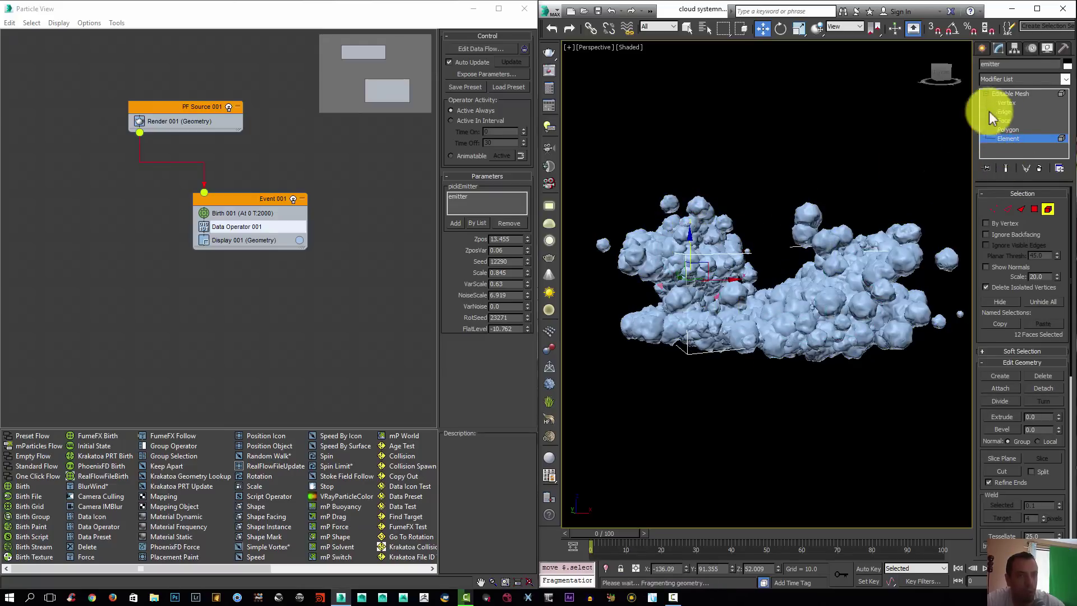
{"action": "left_click", "coordinate": [1009, 94]}
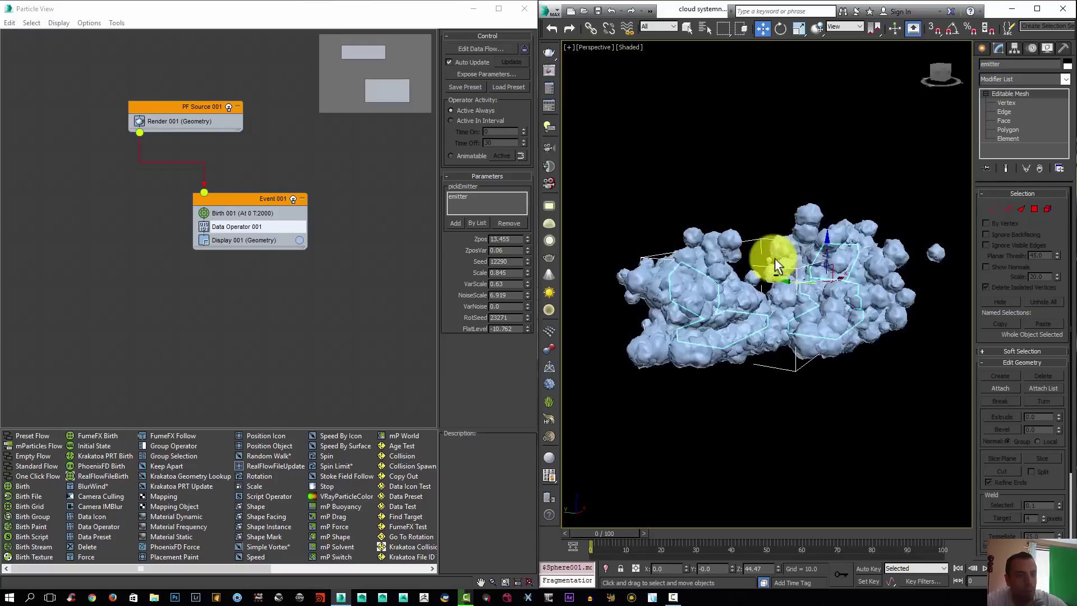
Step: Set the Data Operator's Zpos to 10.898 and VarNoise to 1.0
{"action": "scroll", "coordinate": [724, 275], "scroll_direction": "up", "scroll_amount": 4}
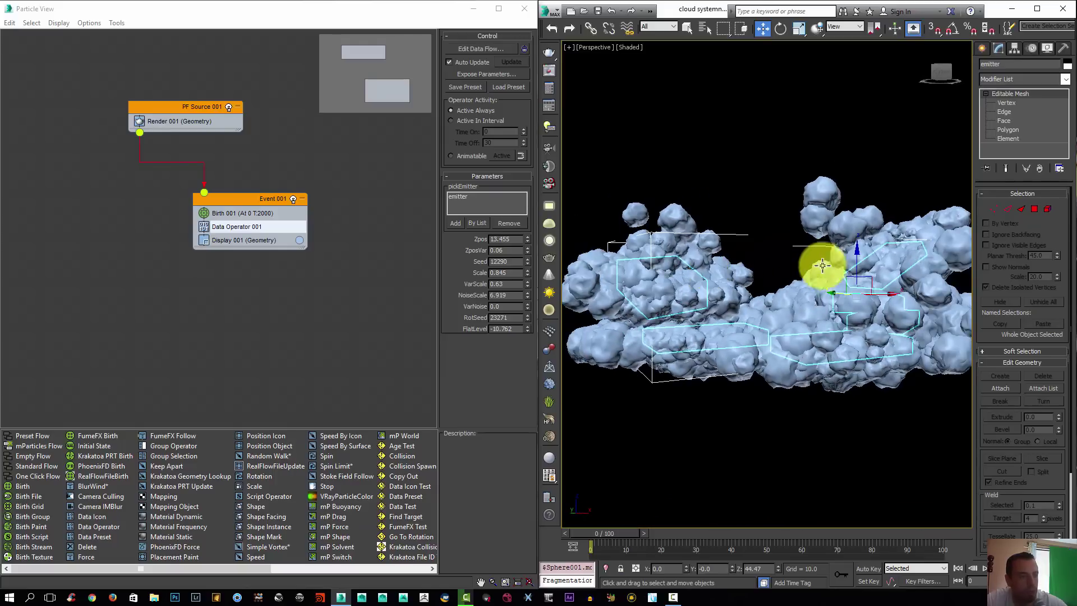
{"action": "left_click_drag", "start_coordinate": [527, 240], "coordinate": [531, 247]}
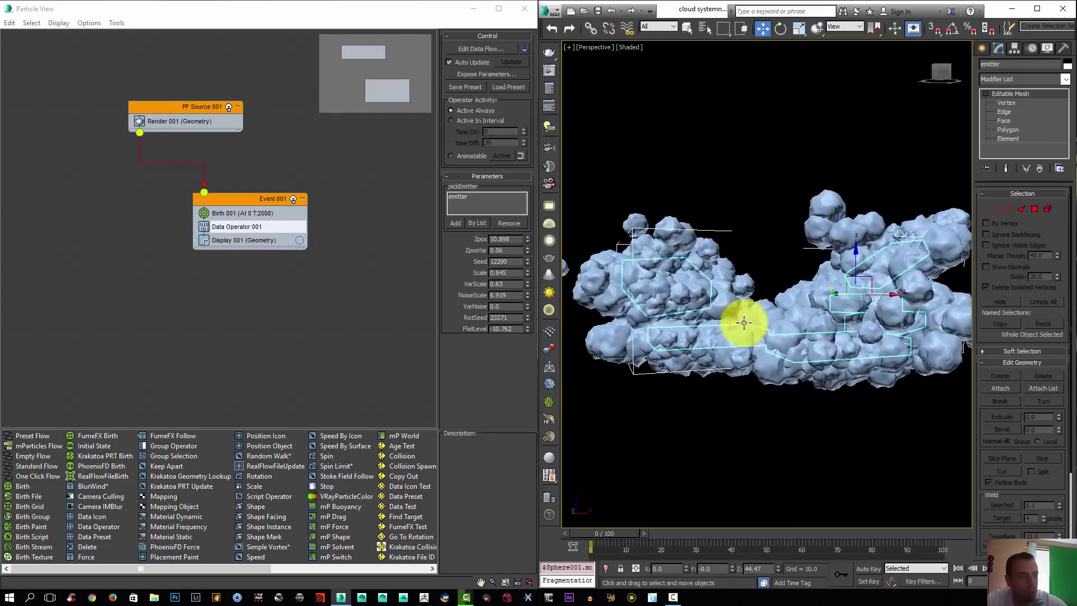
{"action": "double_click", "coordinate": [501, 306]}
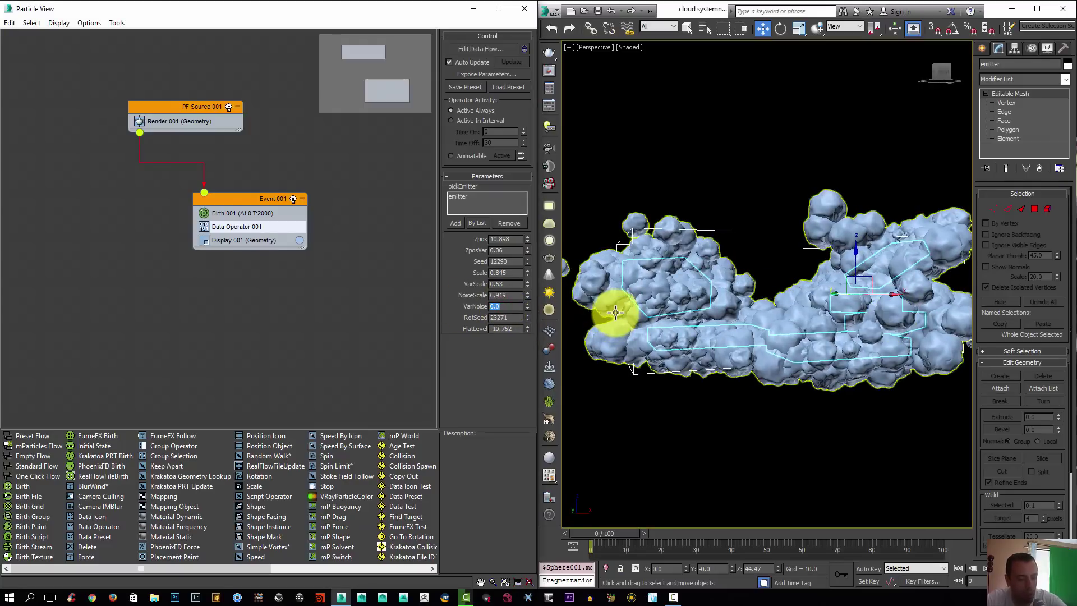
{"action": "type", "text": "1"}
{"action": "key", "text": "Return"}
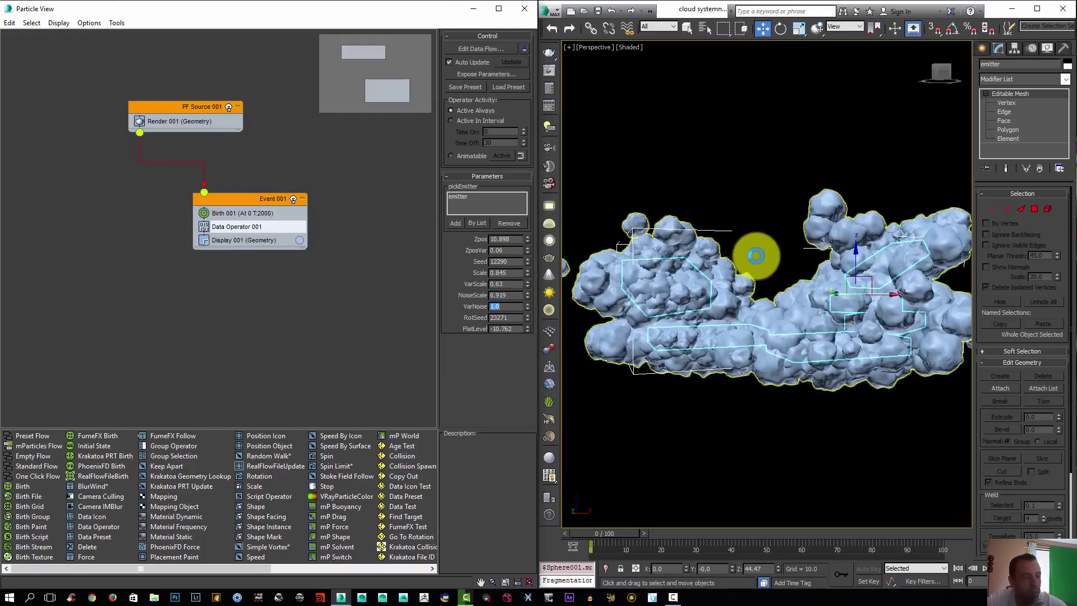
Step: Examine the cloud's lumps up close and reset VarNoise to 0.0
{"action": "middle_click_drag", "start_coordinate": [721, 245], "coordinate": [811, 273], "text": "alt"}
{"action": "scroll", "coordinate": [829, 253], "scroll_direction": "down", "scroll_amount": 4}
{"action": "scroll", "coordinate": [829, 257], "scroll_direction": "up", "scroll_amount": 3}
{"action": "middle_click_drag", "start_coordinate": [811, 273], "coordinate": [620, 303], "text": "alt"}
{"action": "scroll", "coordinate": [787, 273], "scroll_direction": "up", "scroll_amount": 3}
{"action": "scroll", "coordinate": [733, 308], "scroll_direction": "up", "scroll_amount": 3}
{"action": "middle_click_drag", "start_coordinate": [750, 307], "coordinate": [736, 307], "text": "alt"}
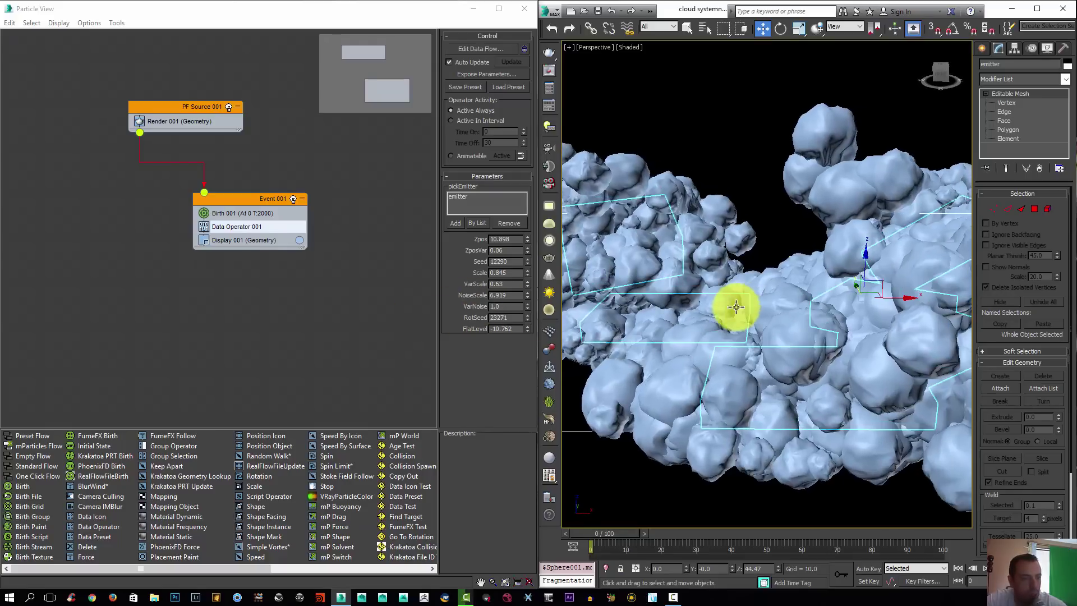
{"action": "right_click", "coordinate": [528, 308]}
Step: Set the Data Operator's Scale to 1.025 and VarScale to 0.48
{"action": "scroll", "coordinate": [792, 288], "scroll_direction": "down", "scroll_amount": 7}
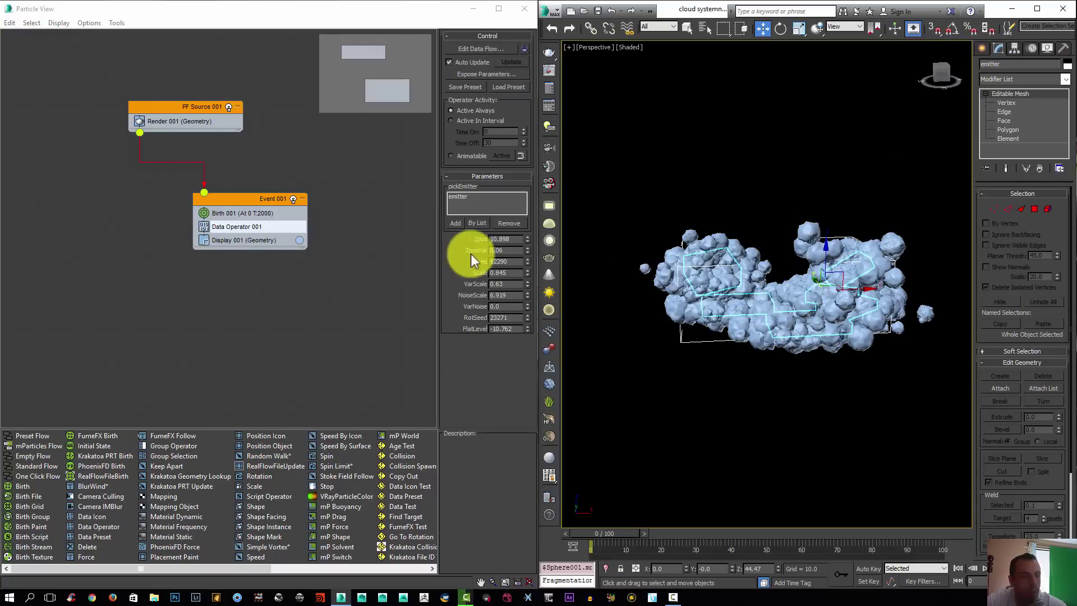
{"action": "left_click_drag", "start_coordinate": [527, 271], "coordinate": [526, 296]}
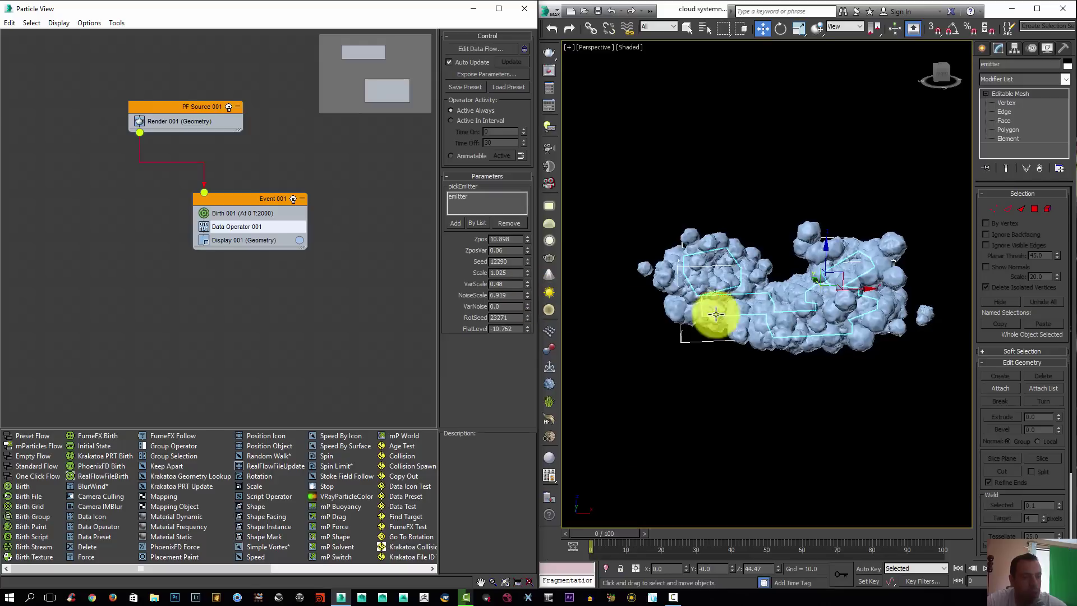
{"action": "middle_click_drag", "start_coordinate": [736, 314], "coordinate": [764, 305], "text": "alt"}
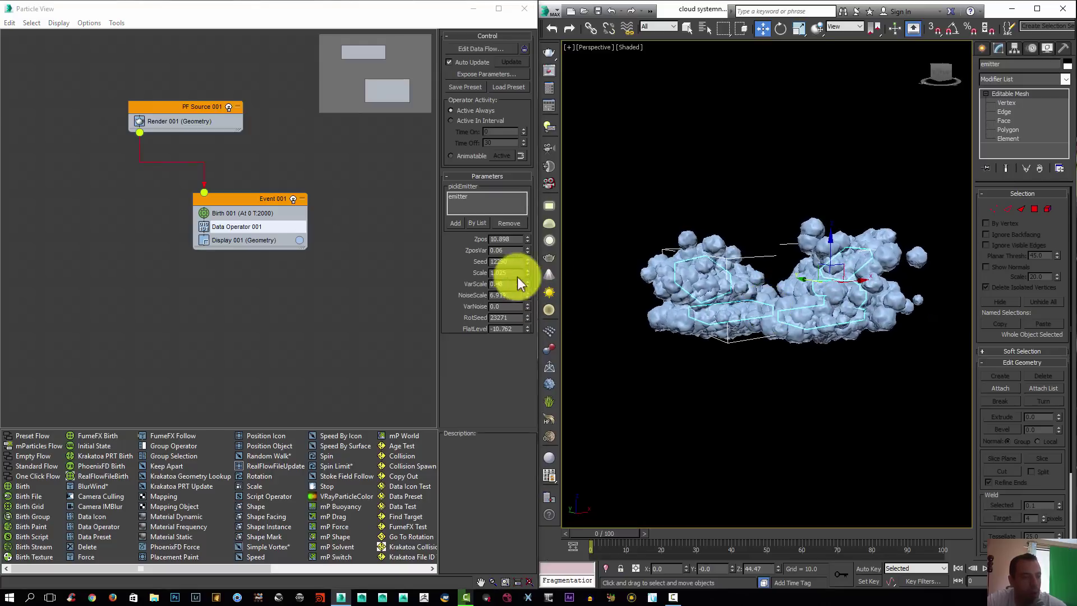
Step: Advance the Data Operator's RotSeed to 23274
{"action": "left_click", "coordinate": [527, 314]}
{"action": "left_click", "coordinate": [528, 314]}
{"action": "left_click", "coordinate": [527, 315]}
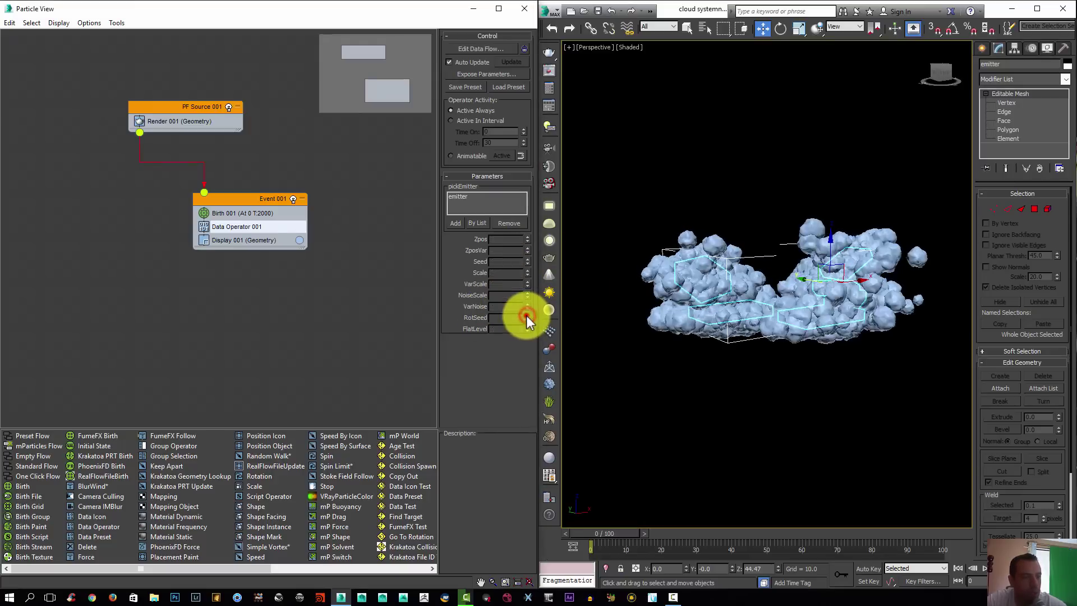
Step: Adjust the particle distribution with Zpos 11.007, ZposVar 0.08 and Seed 12292
{"action": "left_click", "coordinate": [527, 248]}
{"action": "left_click", "coordinate": [527, 248]}
{"action": "left_click", "coordinate": [527, 259]}
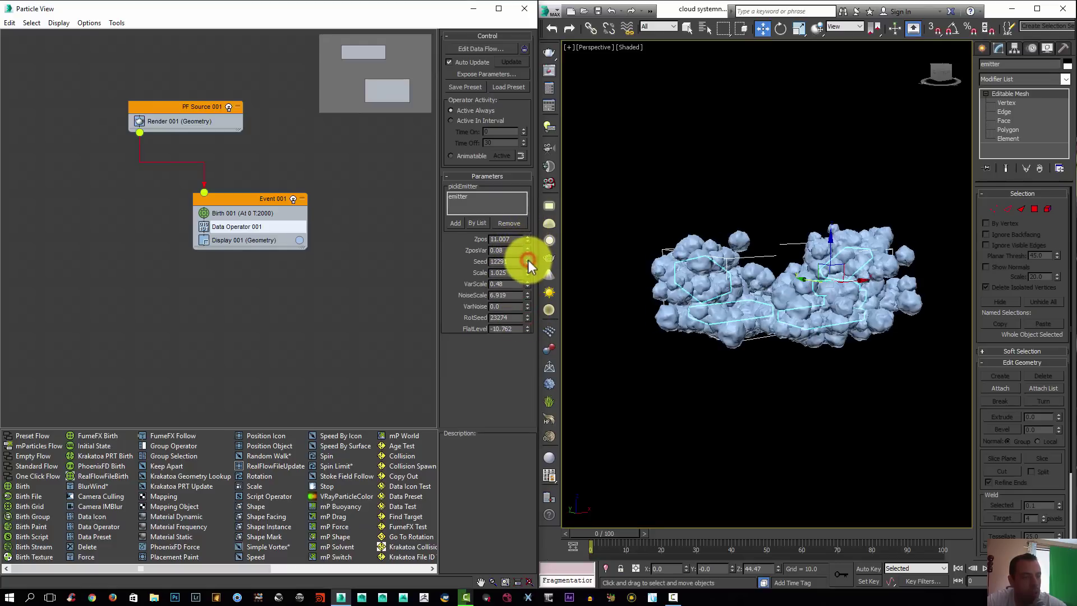
{"action": "left_click", "coordinate": [527, 259]}
{"action": "mouse_move", "coordinate": [785, 365]}
{"action": "middle_mouse_down", "text": "alt"}
{"action": "mouse_move", "coordinate": [752, 384]}
{"action": "mouse_move", "coordinate": [776, 358]}
{"action": "middle_mouse_up", "text": "alt"}
{"action": "middle_click_drag", "start_coordinate": [583, 307], "coordinate": [614, 343], "text": "alt"}
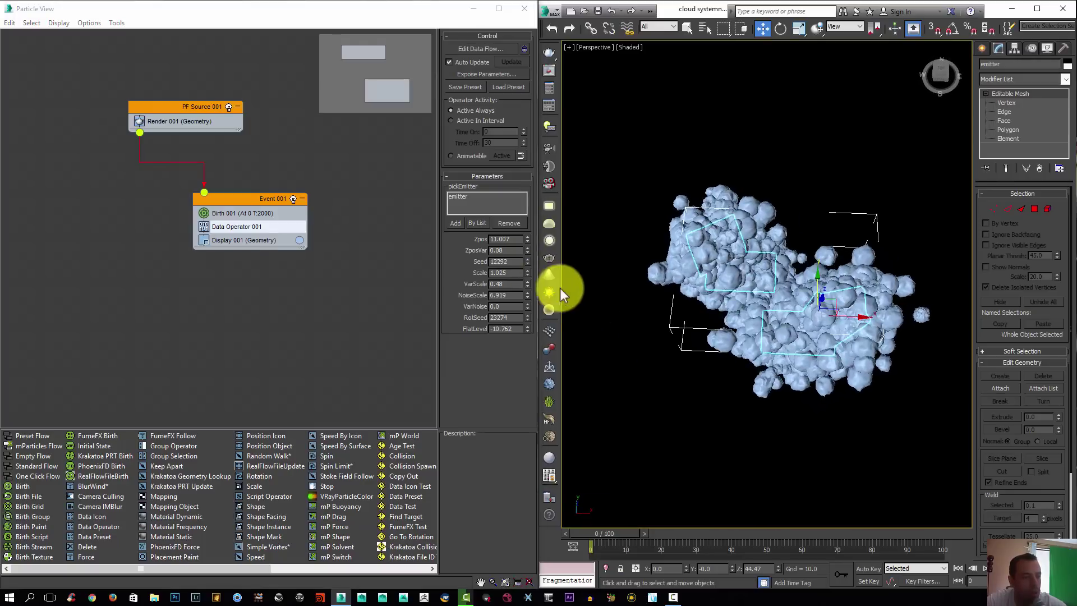
Step: Set the particle distribution to Zpos 8.476, ZposVar 0.11 and Seed 12298
{"action": "left_click_drag", "start_coordinate": [527, 240], "coordinate": [533, 252]}
{"action": "middle_click_drag", "start_coordinate": [802, 328], "coordinate": [835, 277], "text": "alt"}
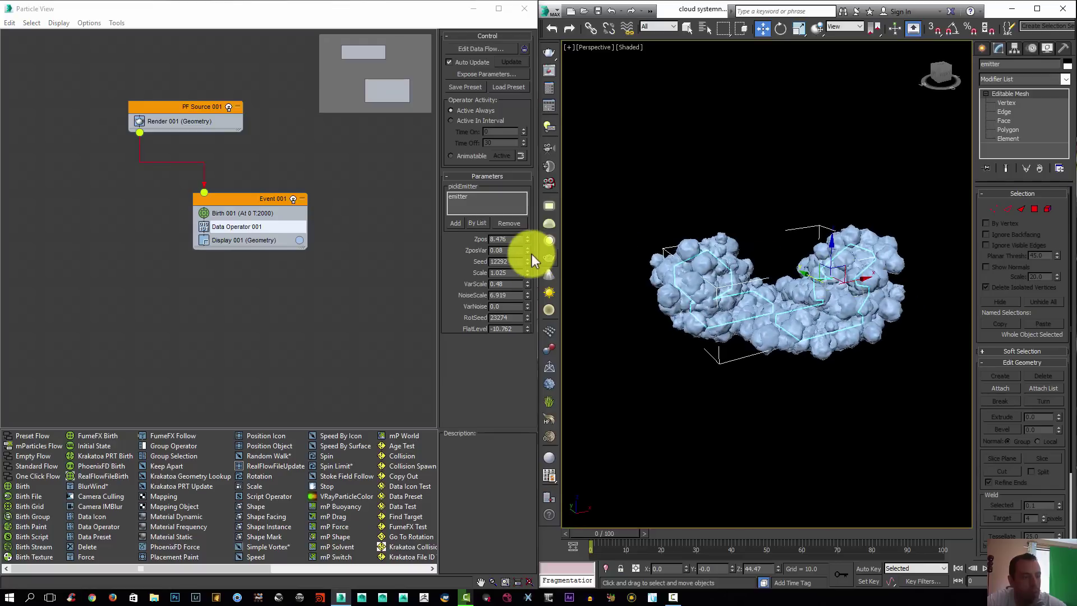
{"action": "left_click_drag", "start_coordinate": [527, 250], "coordinate": [530, 264]}
{"action": "scroll", "coordinate": [712, 291], "scroll_direction": "up", "scroll_amount": 3}
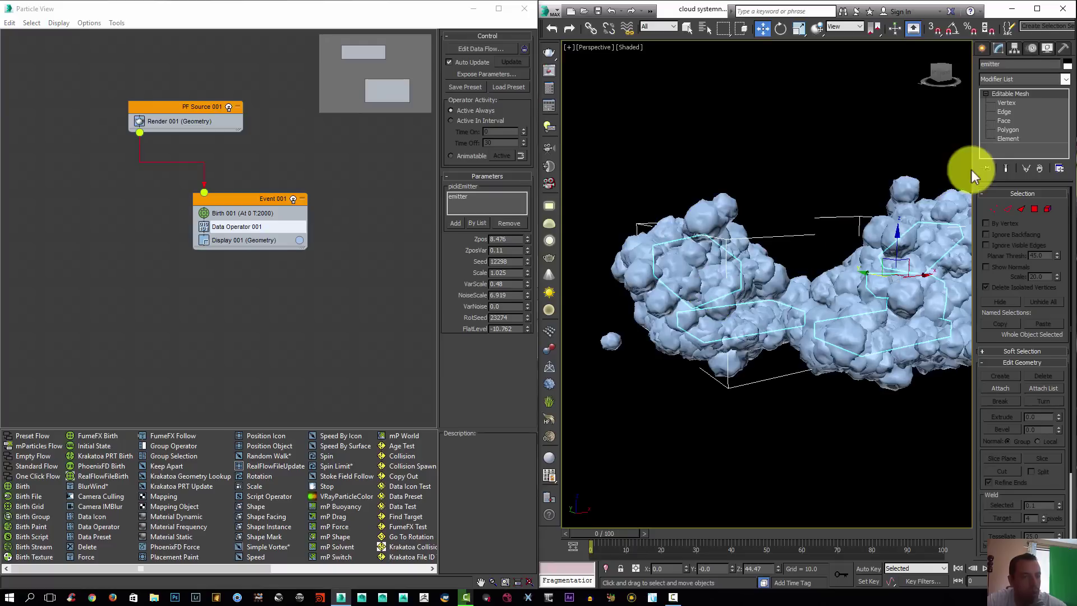
Step: Delete the raised outer box element from the emitter mesh at Element level
{"action": "left_click", "coordinate": [1007, 140]}
{"action": "left_click", "coordinate": [745, 251]}
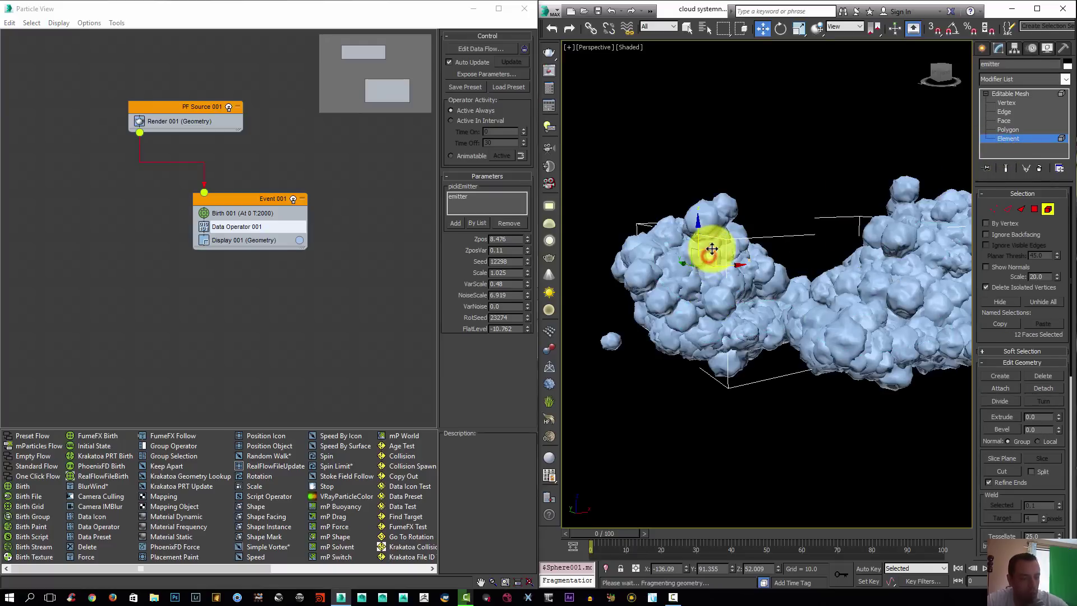
{"action": "key", "text": "Delete"}
{"action": "scroll", "coordinate": [783, 277], "scroll_direction": "down", "scroll_amount": 3}
{"action": "middle_click_drag", "start_coordinate": [776, 291], "coordinate": [824, 288], "text": "alt"}
{"action": "scroll", "coordinate": [810, 313], "scroll_direction": "up", "scroll_amount": 3}
Step: Create a small Mesher compound object in the empty space beside the cloud
{"action": "left_click", "coordinate": [982, 49]}
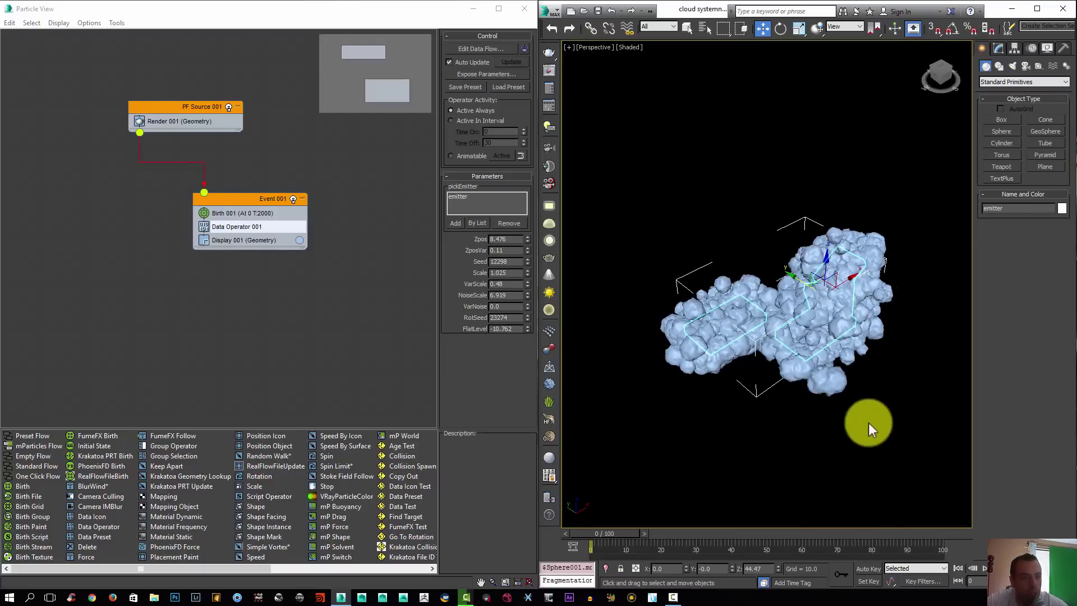
{"action": "scroll", "coordinate": [868, 423], "scroll_direction": "down", "scroll_amount": 3}
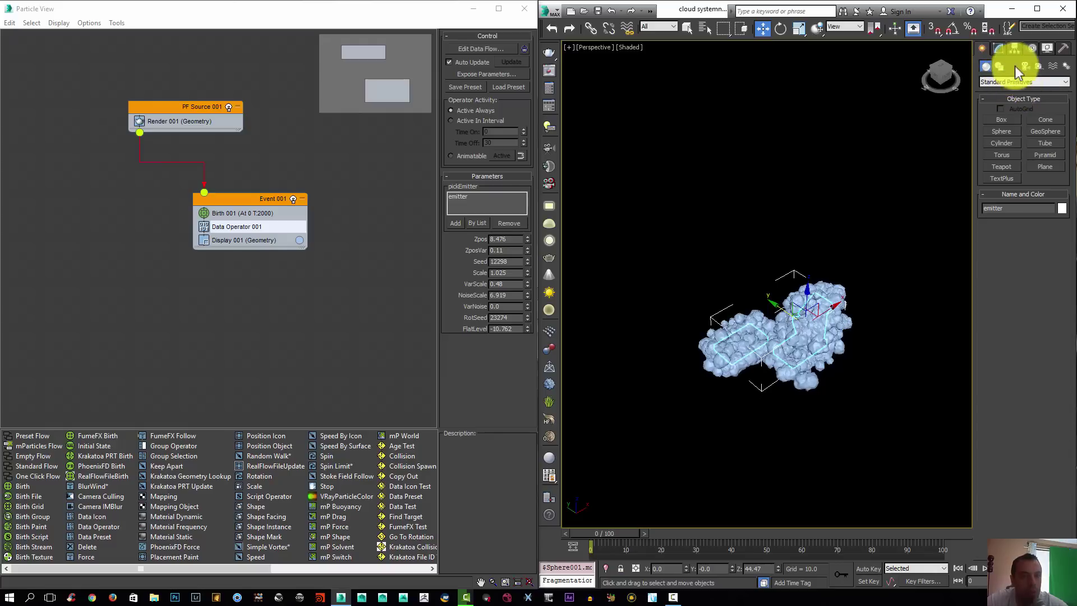
{"action": "left_click", "coordinate": [1005, 81]}
{"action": "left_click", "coordinate": [991, 107]}
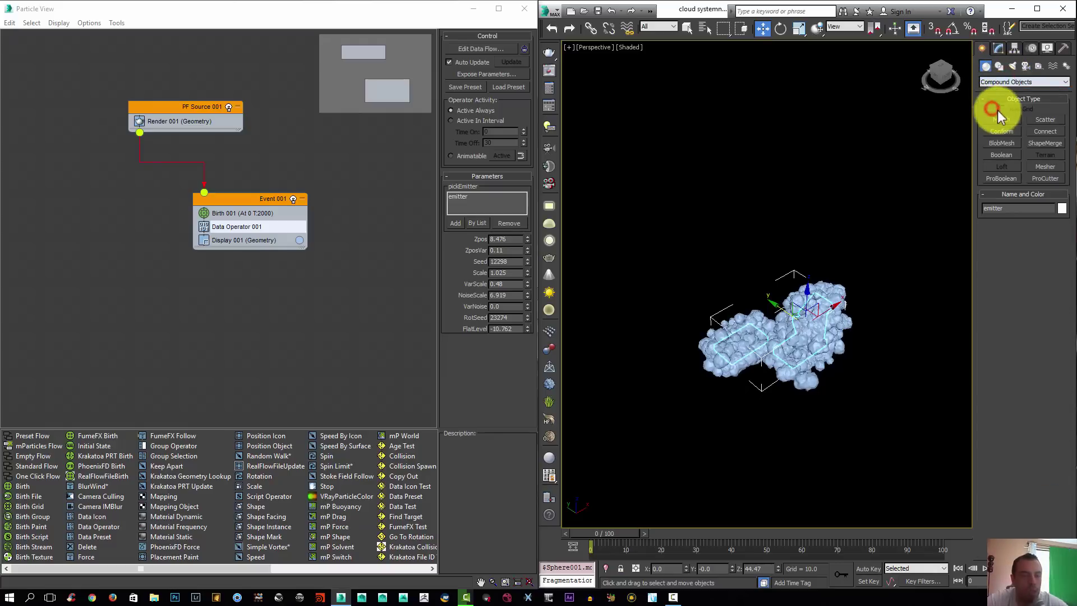
{"action": "left_click", "coordinate": [1040, 167]}
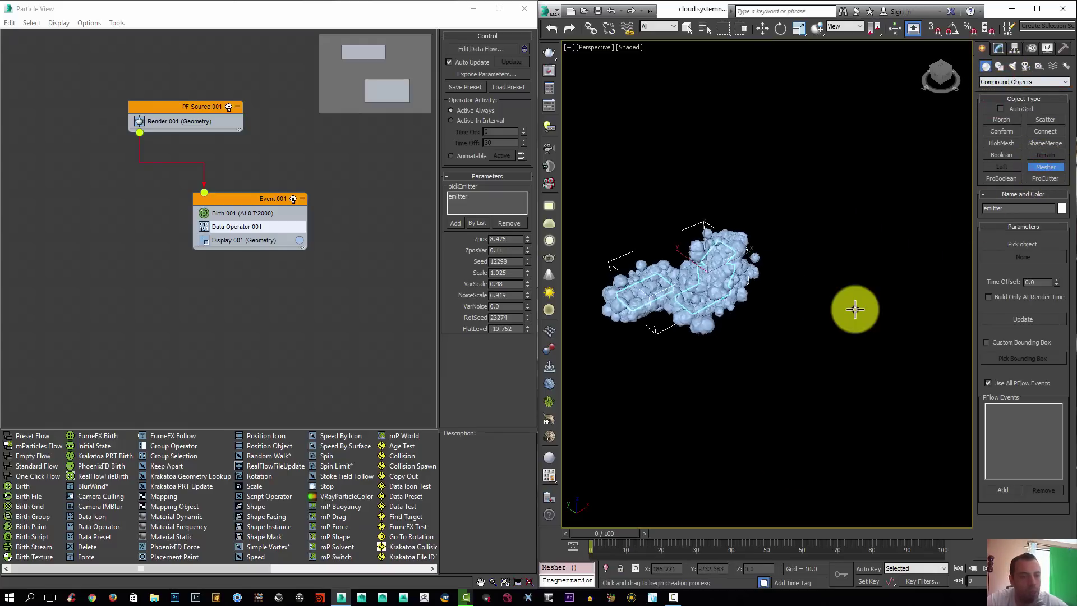
{"action": "left_click_drag", "start_coordinate": [848, 305], "coordinate": [856, 308]}
{"action": "right_click", "coordinate": [950, 186]}
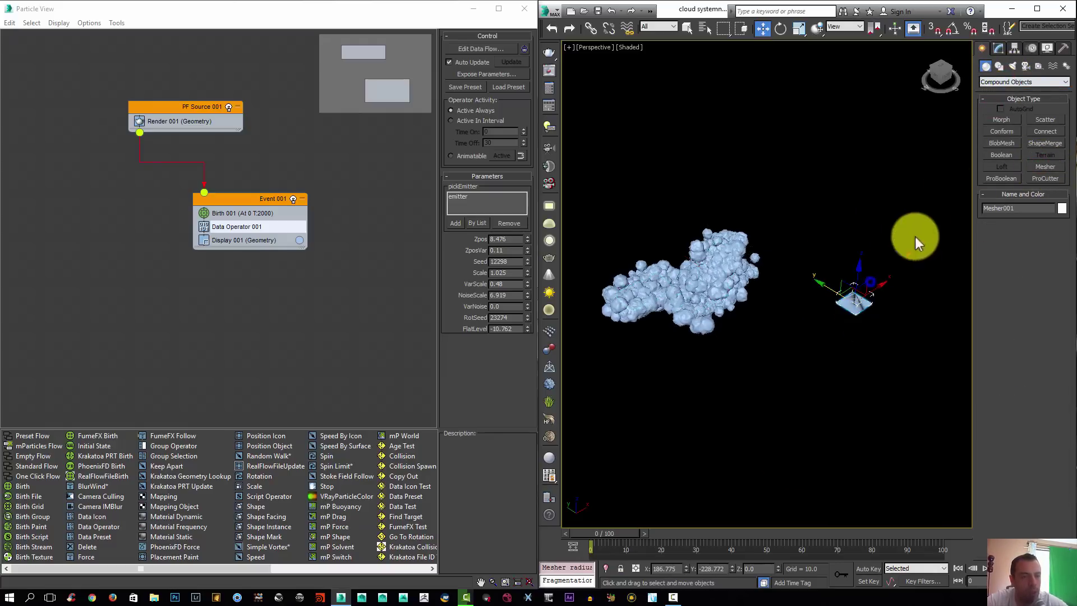
Step: Assign PF Source 001->Event 001 as the Mesher's source object
{"action": "left_click", "coordinate": [995, 50]}
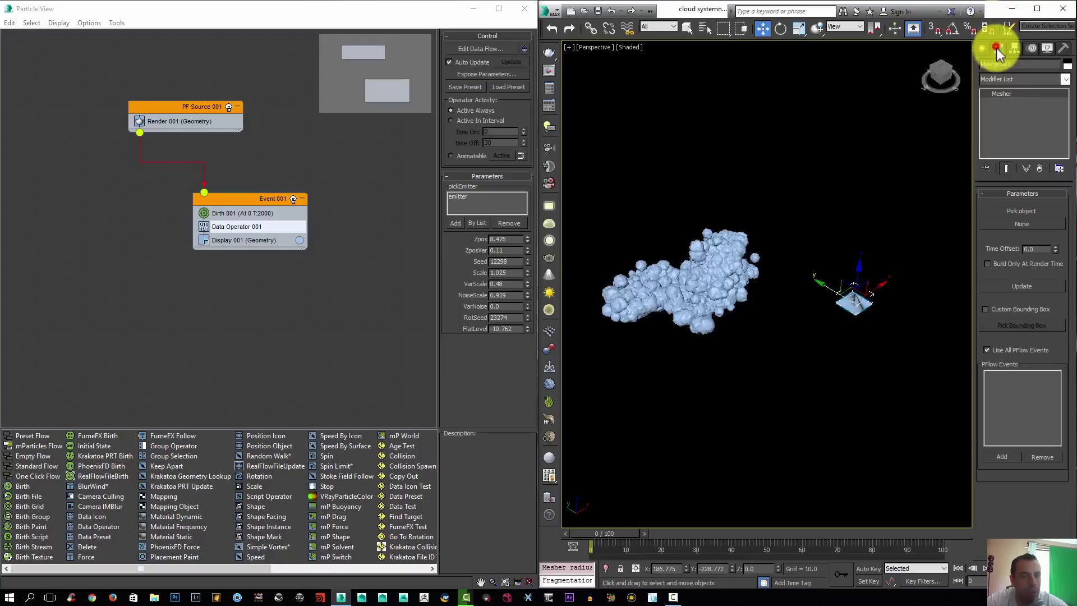
{"action": "left_click", "coordinate": [1021, 224]}
{"action": "left_click", "coordinate": [722, 245]}
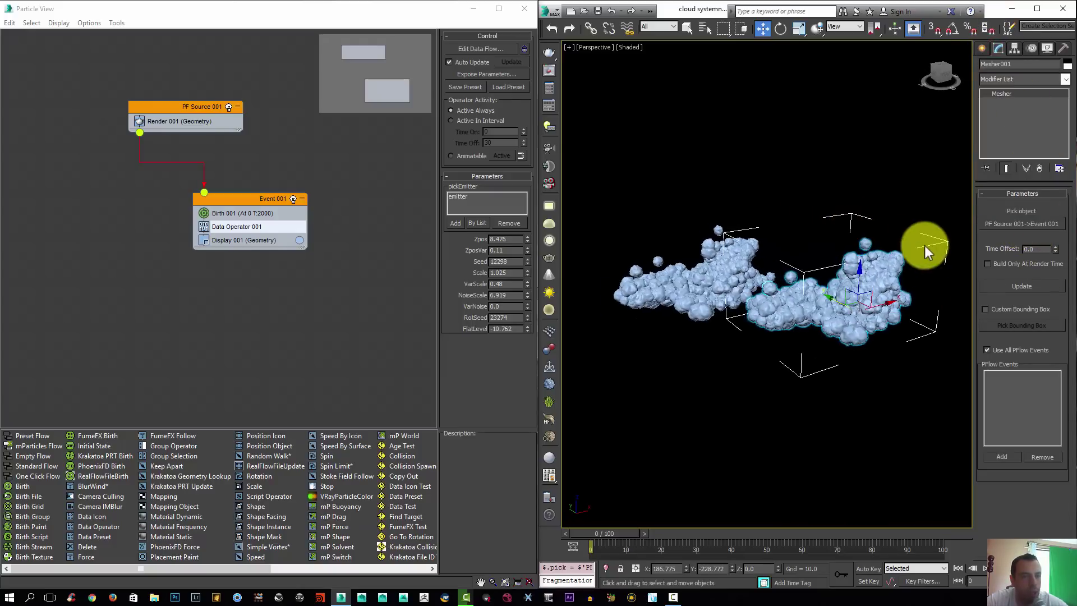
Step: Set the display type of the Display 001 operator in Event 001 to None
{"action": "middle_click_drag", "start_coordinate": [882, 273], "coordinate": [751, 249], "text": "alt"}
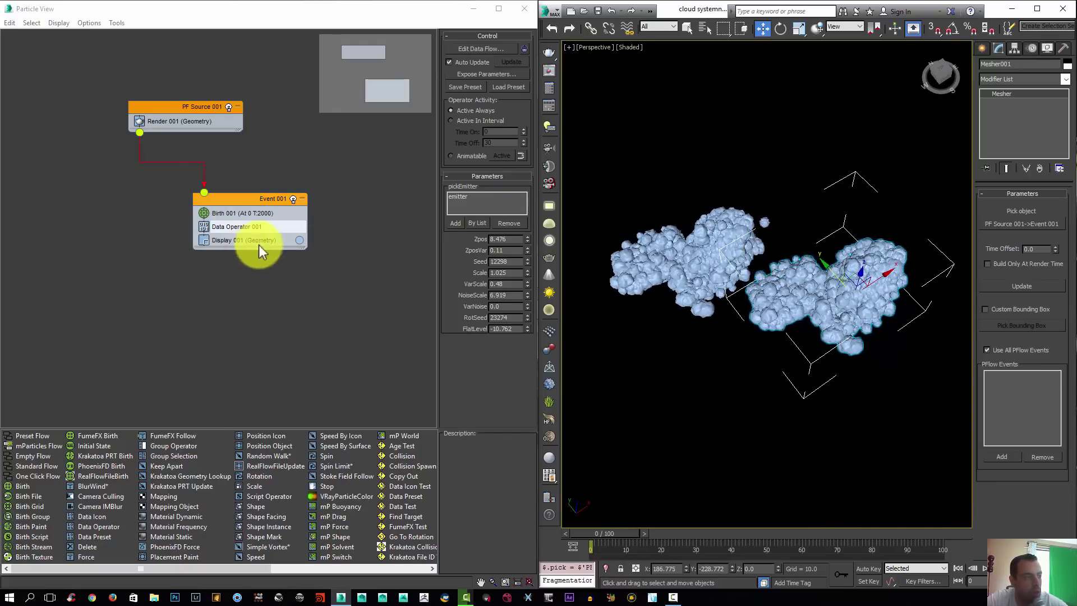
{"action": "left_click", "coordinate": [237, 239]}
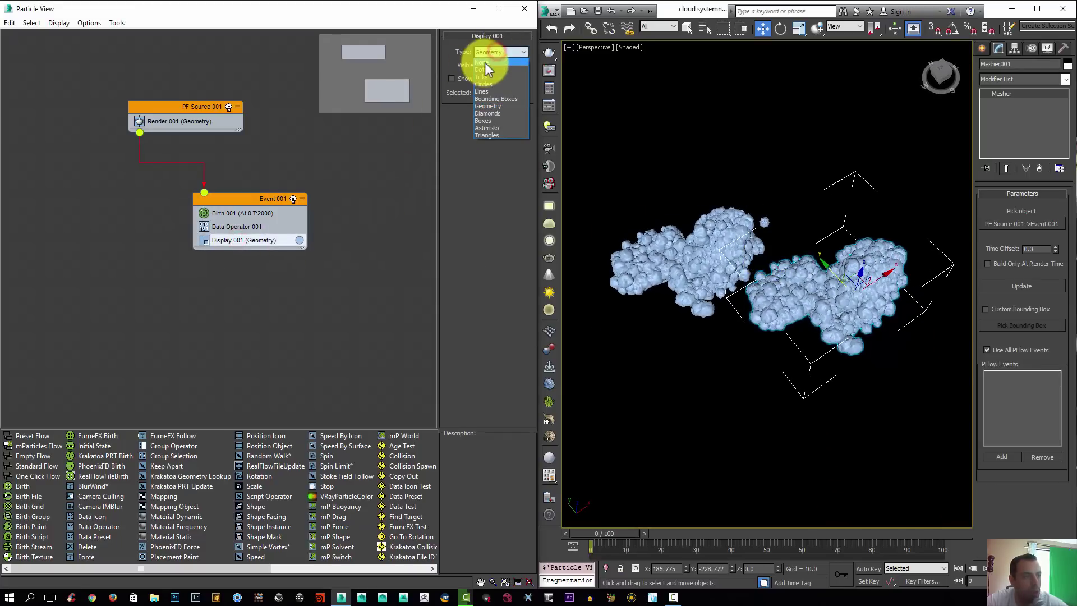
{"action": "left_click", "coordinate": [487, 60]}
{"action": "middle_click_drag", "start_coordinate": [772, 228], "coordinate": [828, 297], "text": "alt"}
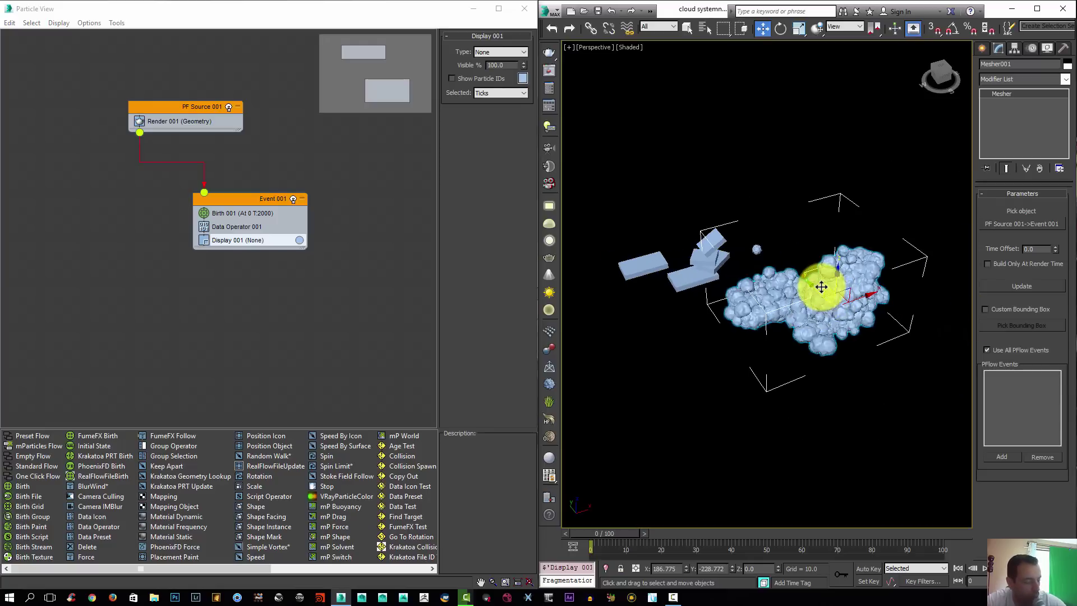
Step: Move the Mesher cloud to the world origin with absolute X, Y and Z positions at 0.0
{"action": "middle_click_drag", "start_coordinate": [673, 272], "coordinate": [736, 201], "text": "alt"}
{"action": "key", "text": "F12"}
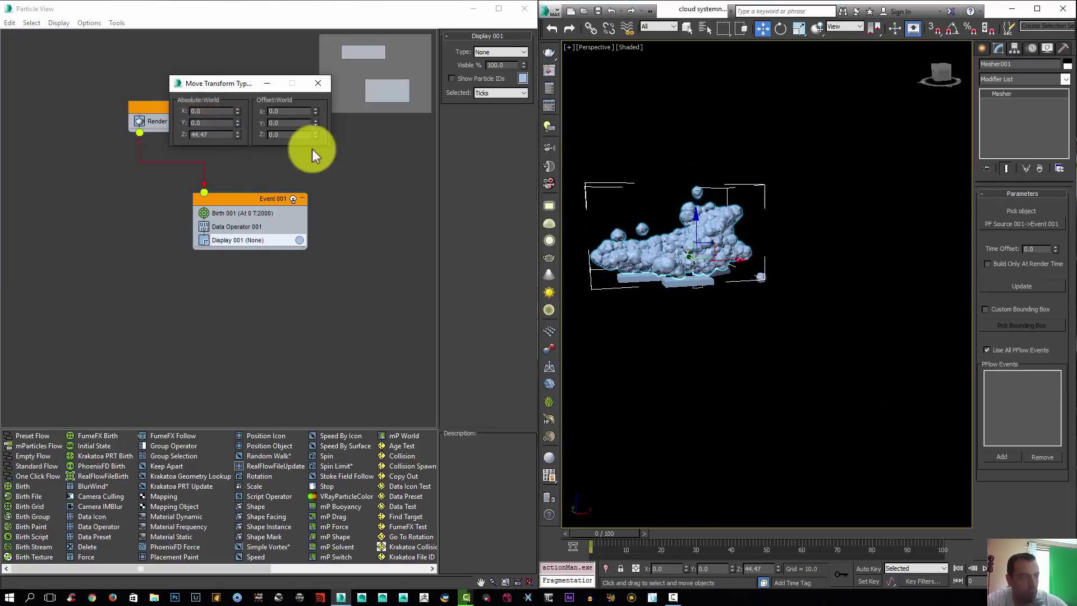
{"action": "right_click", "coordinate": [238, 134]}
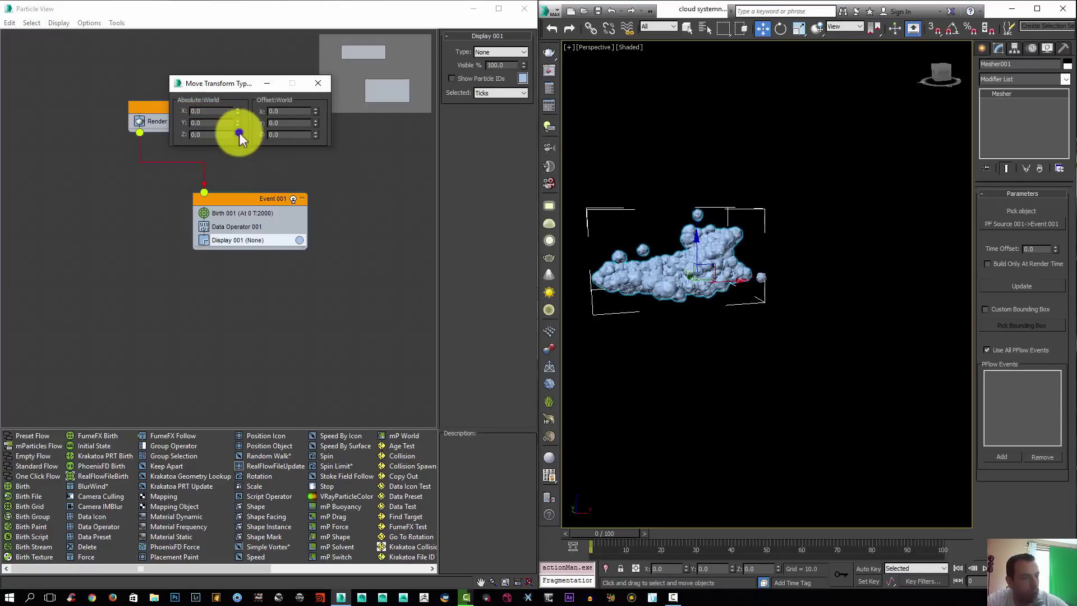
{"action": "left_click", "coordinate": [318, 83]}
Step: Switch to the Top view and bring up the FumeFX geometry objects for creation
{"action": "middle_click_drag", "start_coordinate": [847, 214], "coordinate": [822, 233], "text": "alt"}
{"action": "scroll", "coordinate": [704, 269], "scroll_direction": "up", "scroll_amount": 3}
{"action": "middle_click_drag", "start_coordinate": [703, 272], "coordinate": [769, 253]}
{"action": "key", "text": "t"}
{"action": "scroll", "coordinate": [770, 256], "scroll_direction": "down", "scroll_amount": 2}
{"action": "left_click", "coordinate": [982, 48]}
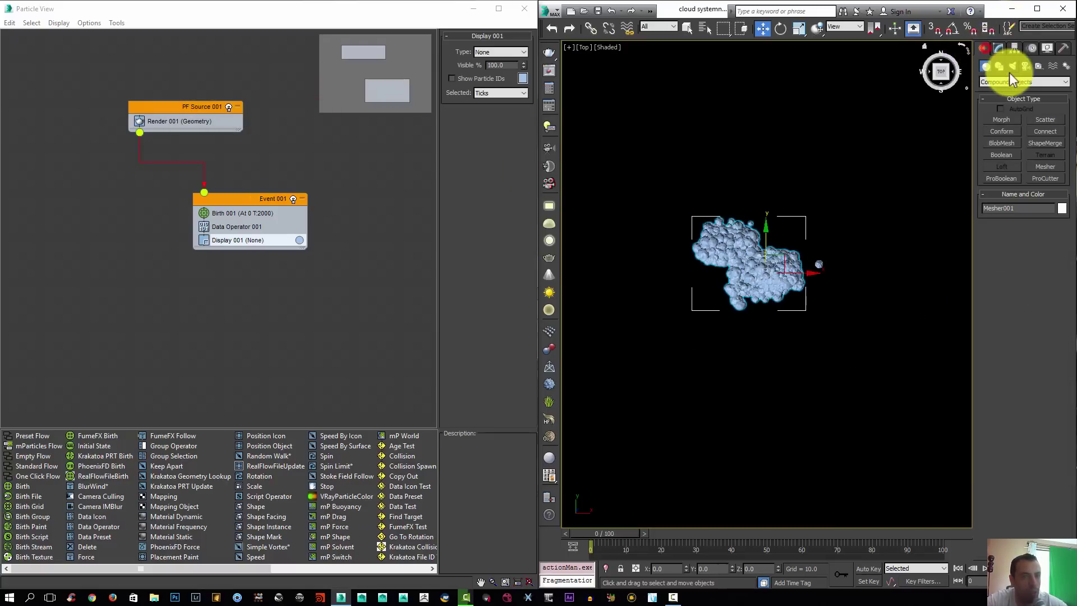
{"action": "left_click", "coordinate": [1005, 83]}
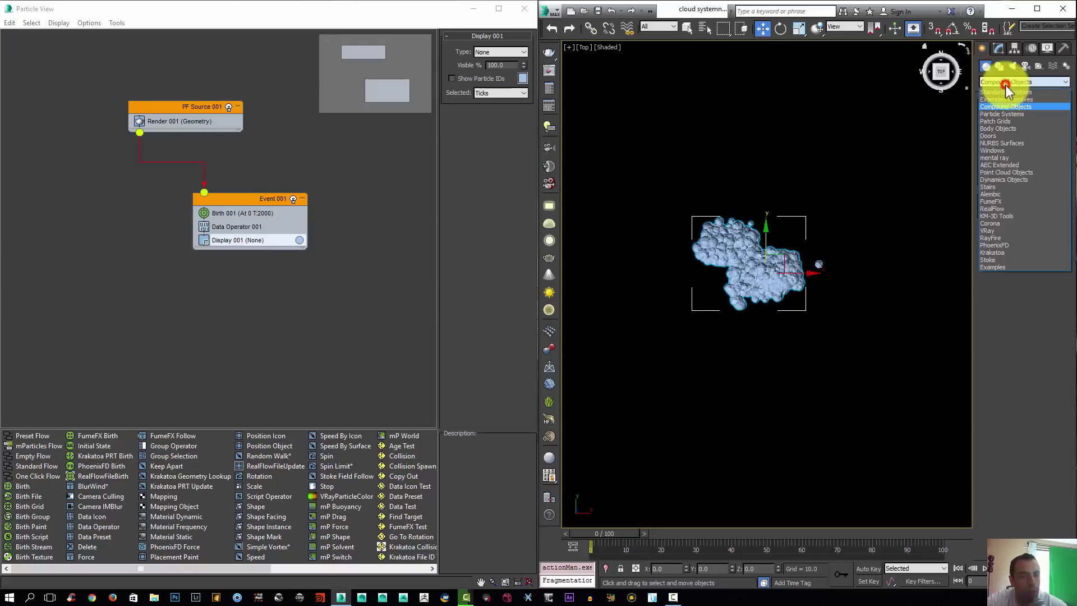
{"action": "left_click", "coordinate": [1010, 201]}
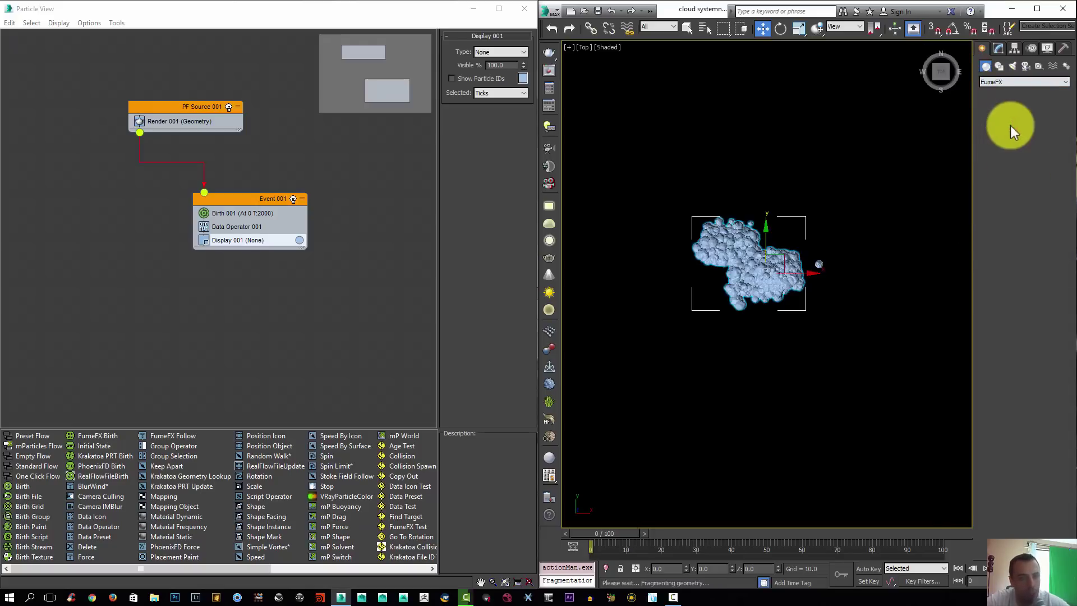
{"action": "left_click", "coordinate": [1001, 120]}
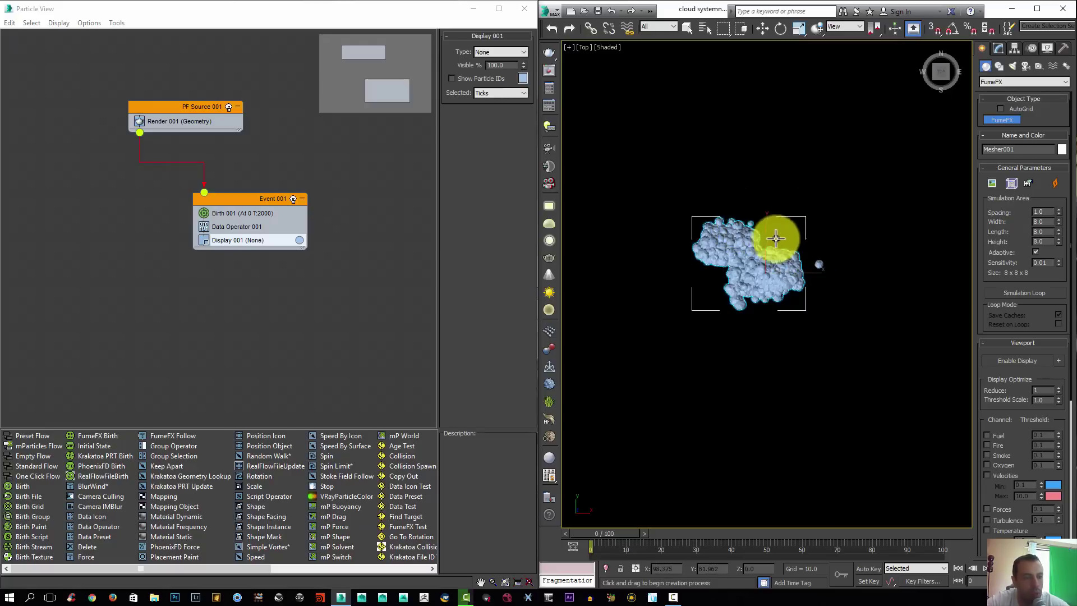
{"action": "right_click", "coordinate": [832, 150]}
Step: Show the home grid and rotate the Mesher cloud about 31 degrees around Z in the Top view
{"action": "scroll", "coordinate": [759, 229], "scroll_direction": "up", "scroll_amount": 2}
{"action": "middle_click_drag", "start_coordinate": [761, 229], "coordinate": [777, 220]}
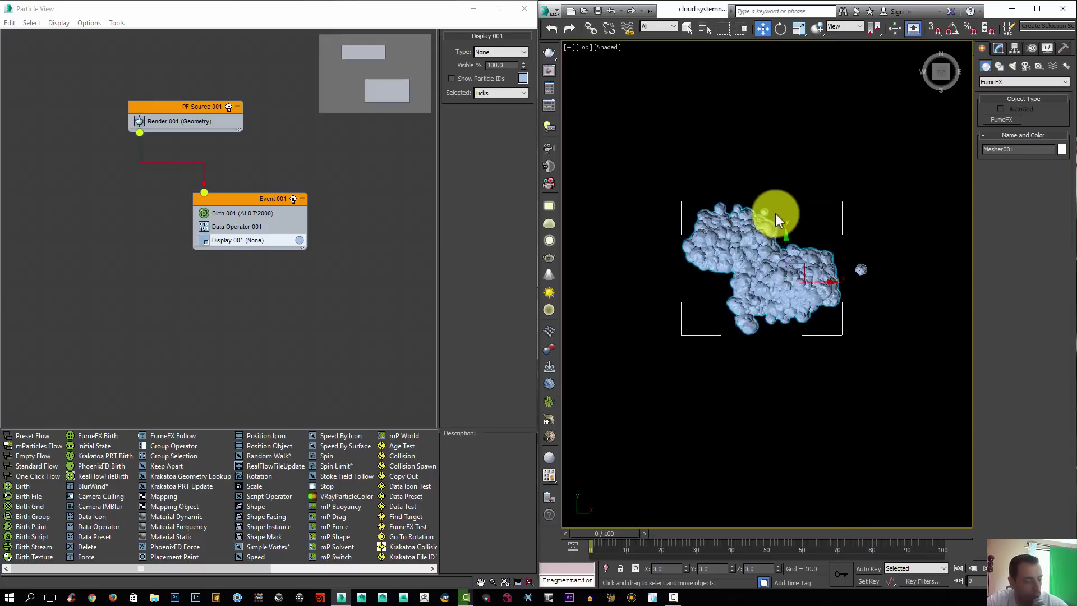
{"action": "key", "text": "e"}
{"action": "key", "text": "g"}
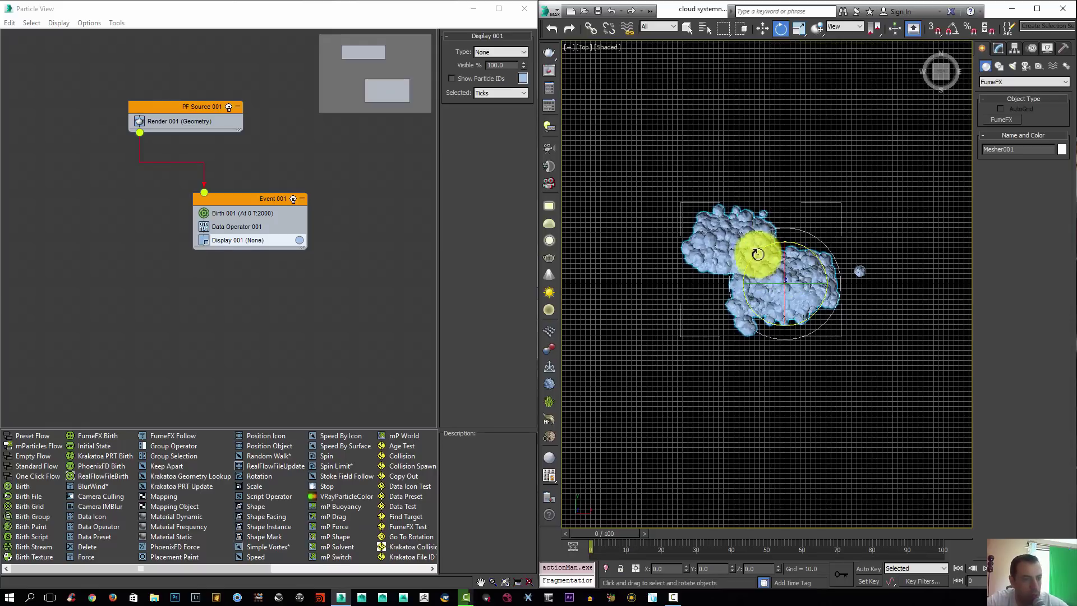
{"action": "left_click_drag", "start_coordinate": [752, 255], "coordinate": [786, 270]}
{"action": "left_click", "coordinate": [991, 123]}
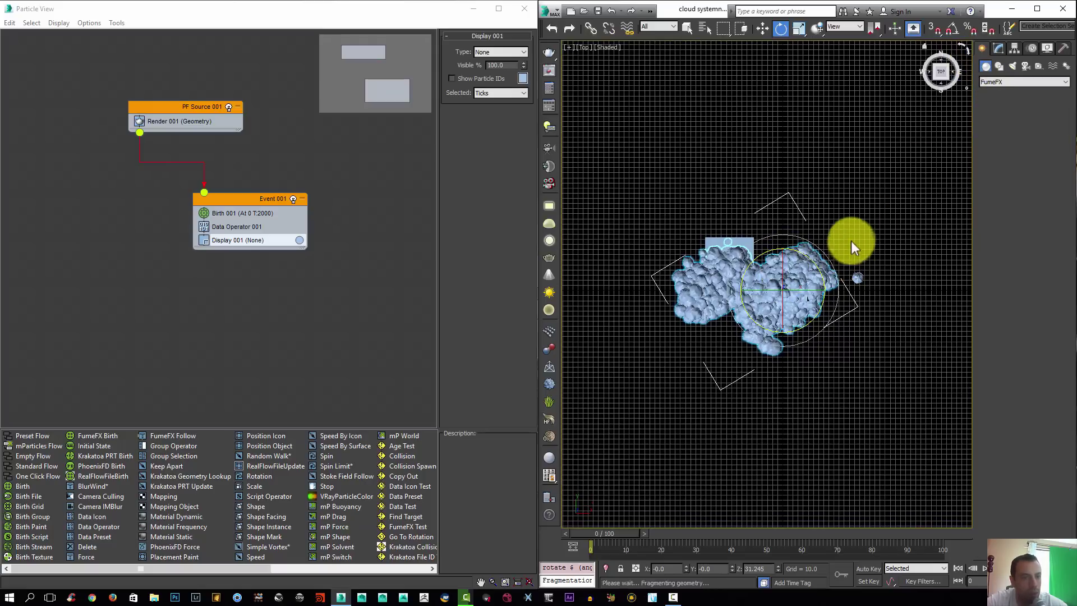
{"action": "scroll", "coordinate": [823, 269], "scroll_direction": "down", "scroll_amount": 3}
{"action": "scroll", "coordinate": [823, 264], "scroll_direction": "up", "scroll_amount": 5}
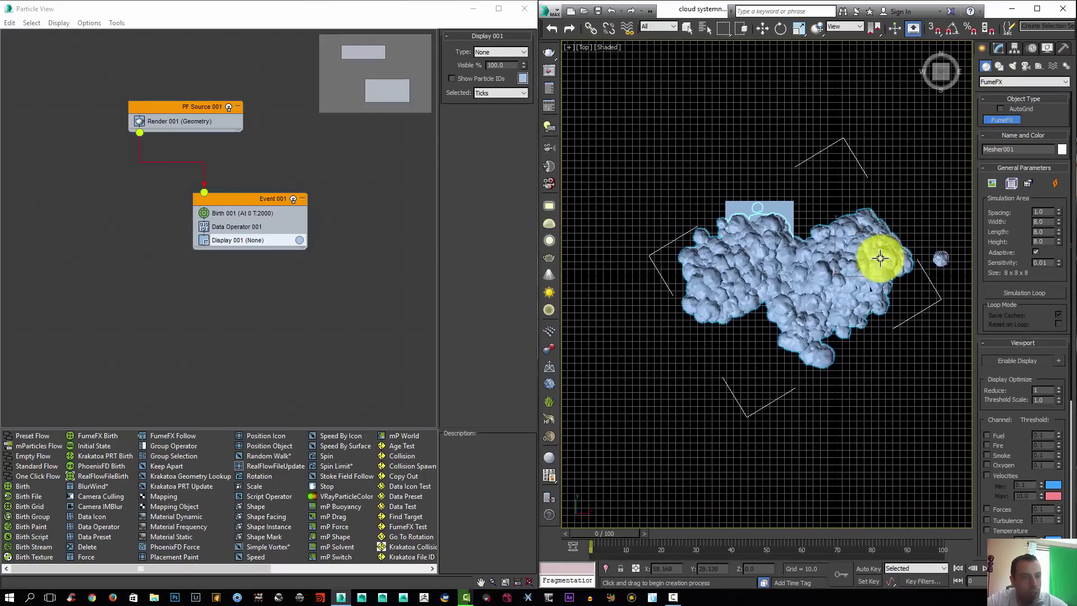
{"action": "right_click", "coordinate": [867, 191]}
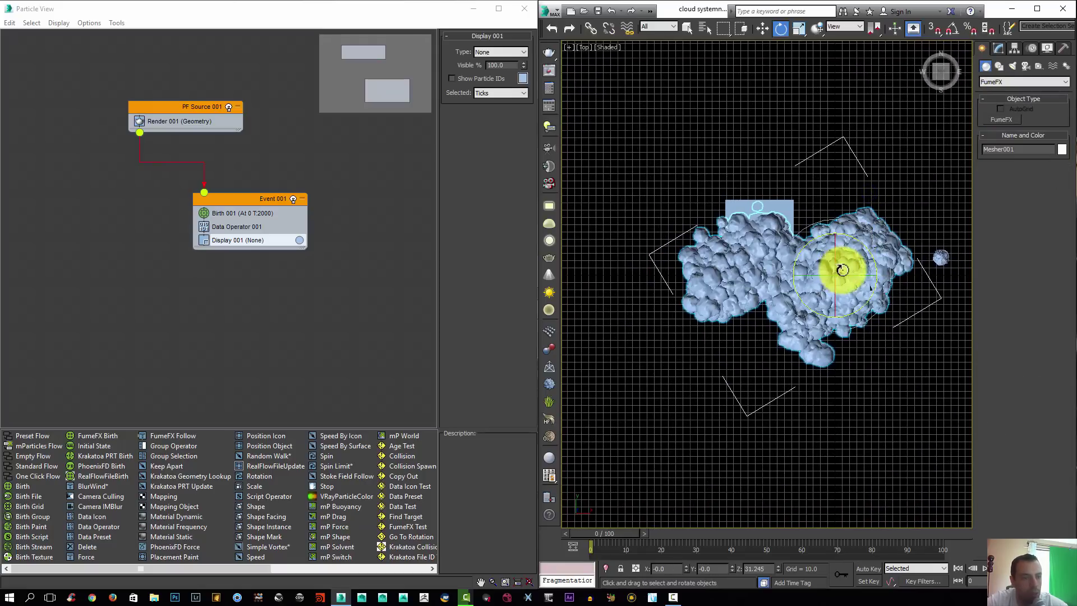
Step: Convert the rotated Mesher cloud to an Editable Poly
{"action": "mouse_move", "coordinate": [839, 267]}
{"action": "middle_mouse_down", "text": "alt"}
{"action": "mouse_move", "coordinate": [860, 177]}
{"action": "mouse_move", "coordinate": [847, 284]}
{"action": "middle_mouse_up", "text": "alt"}
{"action": "right_click", "coordinate": [846, 282]}
{"action": "mouse_move", "coordinate": [872, 393]}
{"action": "mouse_move", "coordinate": [923, 392]}
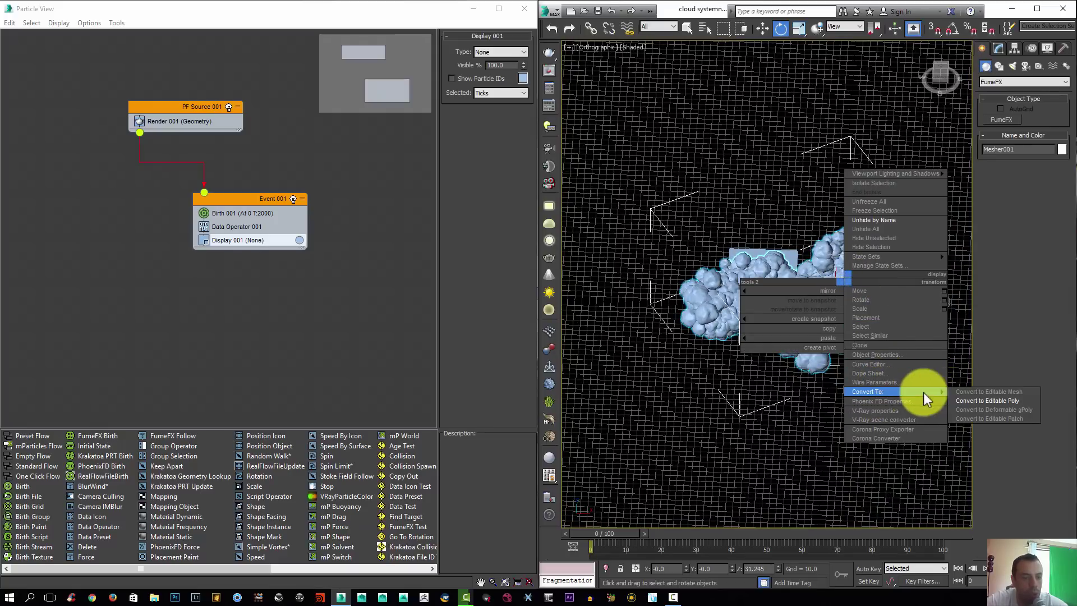
{"action": "left_click", "coordinate": [990, 400]}
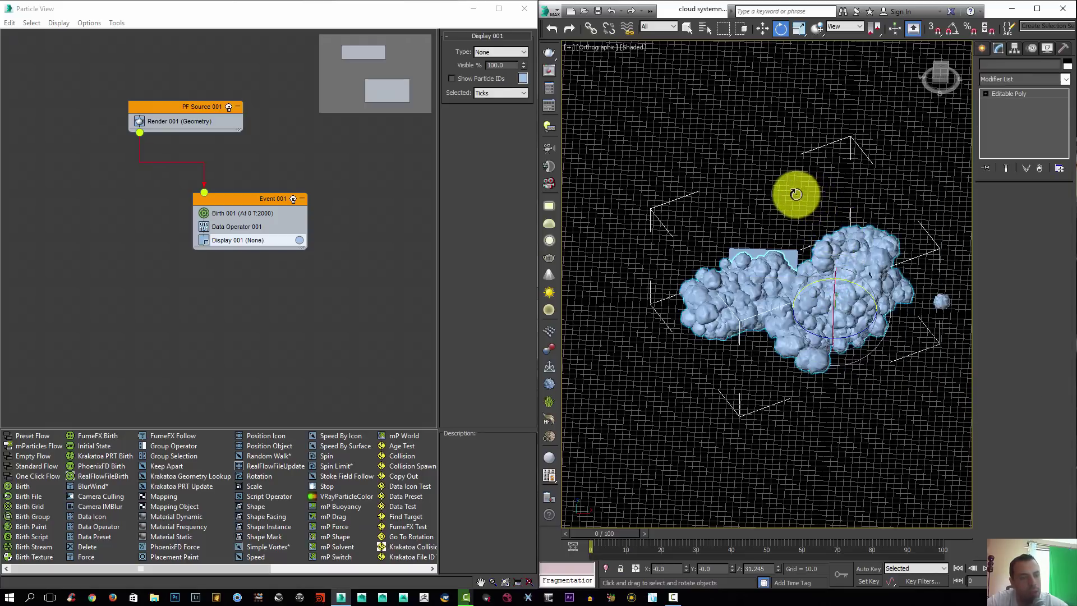
Step: Create a FumeFX container around the cloud in the Top view, about 377 wide, 258 long and 138 high
{"action": "middle_click_drag", "start_coordinate": [826, 191], "coordinate": [819, 217], "text": "alt"}
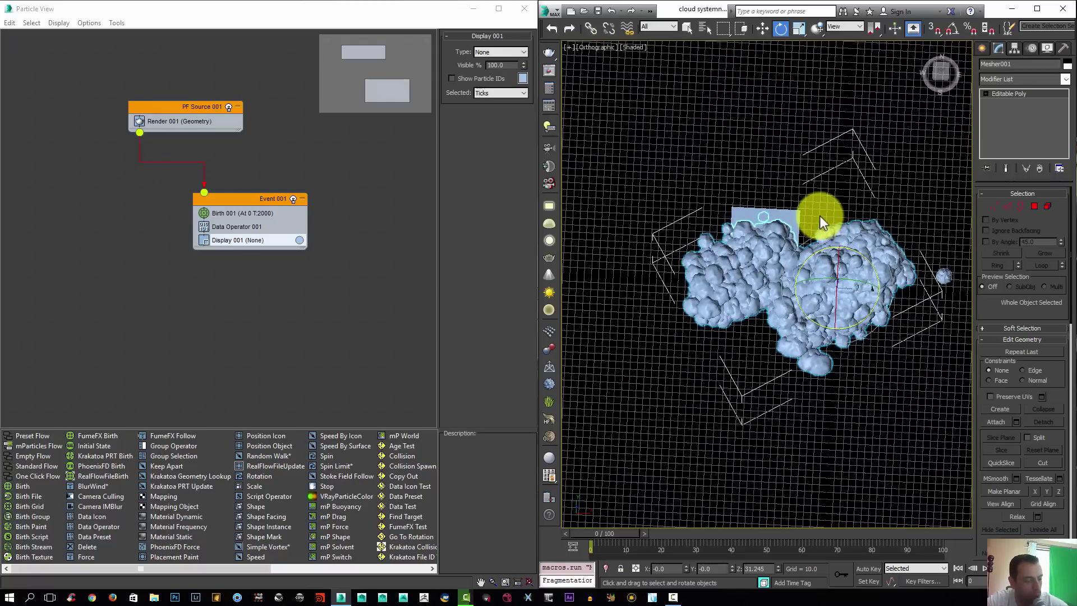
{"action": "key", "text": "t"}
{"action": "left_click", "coordinate": [982, 48]}
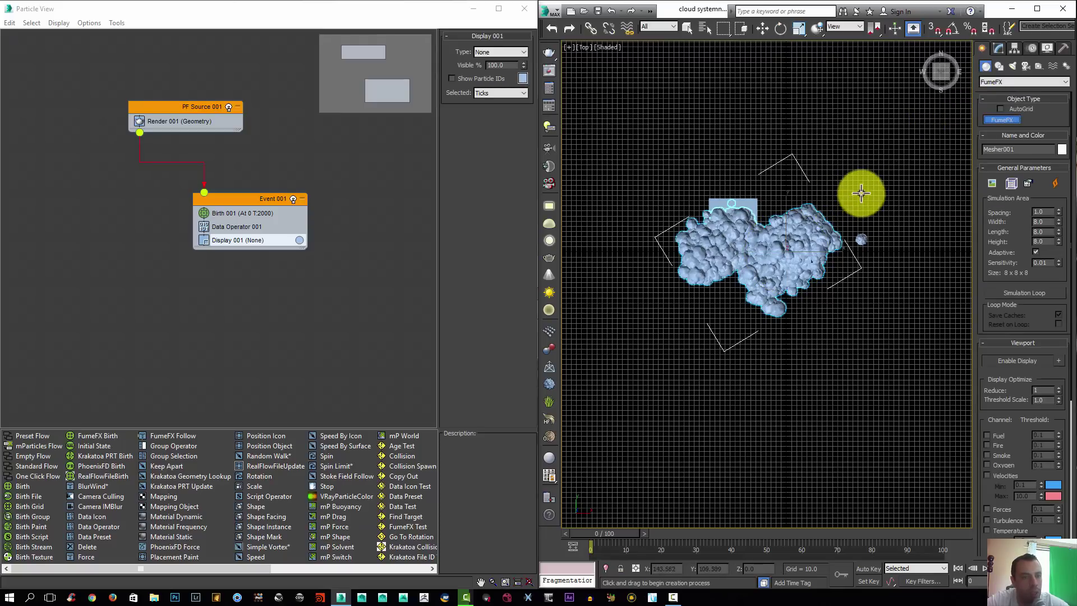
{"action": "left_click_drag", "start_coordinate": [858, 188], "coordinate": [664, 316]}
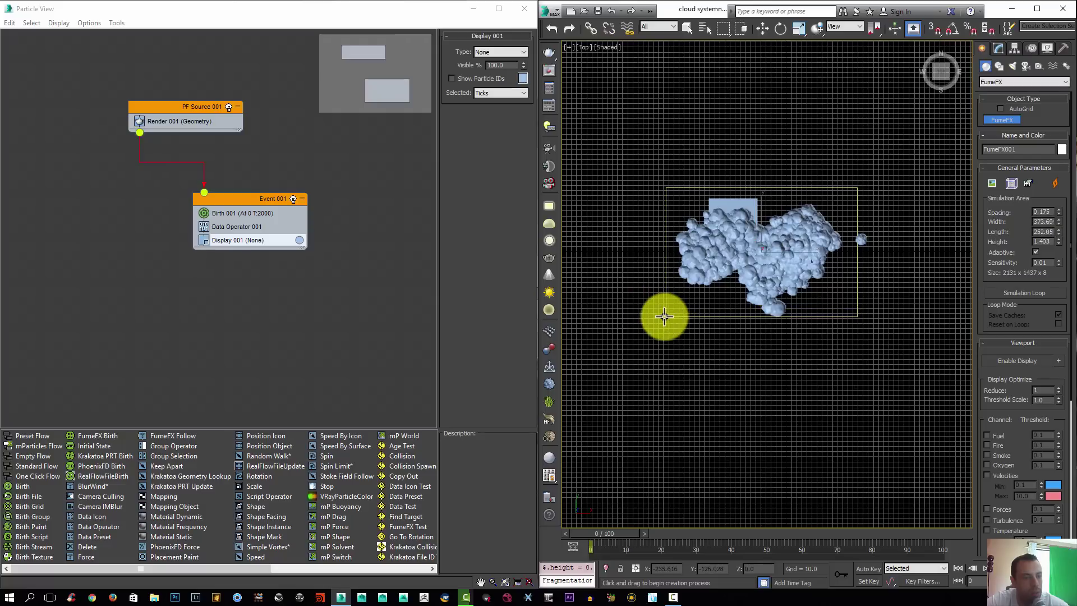
{"action": "left_click", "coordinate": [715, 230]}
Step: Lower the FumeFX container in the Front view to about Z -14.8 so it fits around the cloud mesh
{"action": "key", "text": "e"}
{"action": "middle_click_drag", "start_coordinate": [818, 245], "coordinate": [798, 230], "text": "alt"}
{"action": "key", "text": "f"}
{"action": "scroll", "coordinate": [750, 286], "scroll_direction": "down", "scroll_amount": 3}
{"action": "middle_click_drag", "start_coordinate": [754, 277], "coordinate": [805, 232]}
{"action": "key", "text": "w"}
{"action": "scroll", "coordinate": [785, 241], "scroll_direction": "up", "scroll_amount": 4}
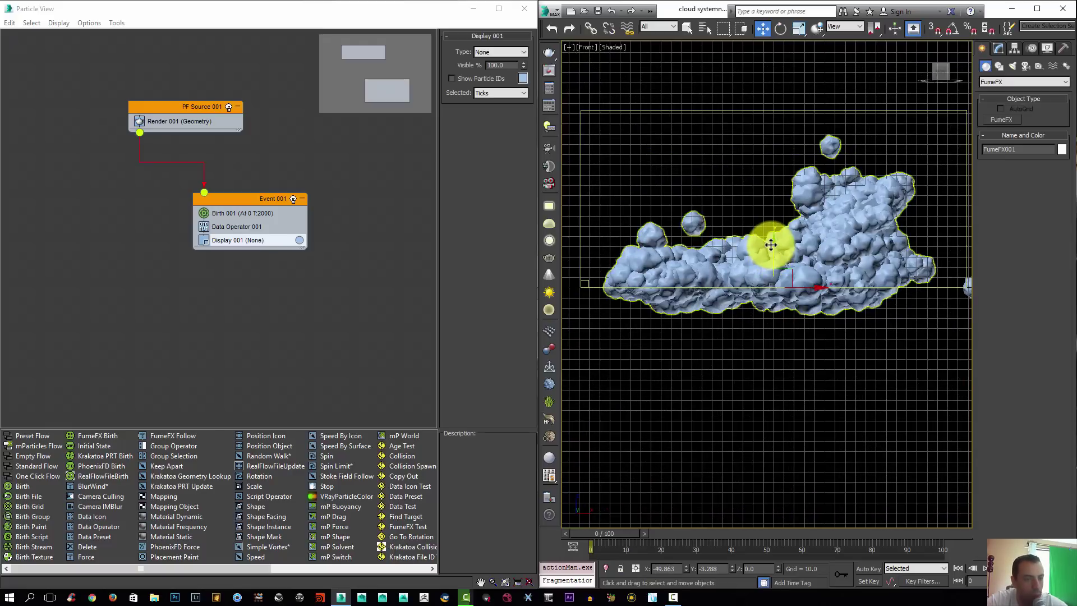
{"action": "left_click_drag", "start_coordinate": [773, 246], "coordinate": [775, 257]}
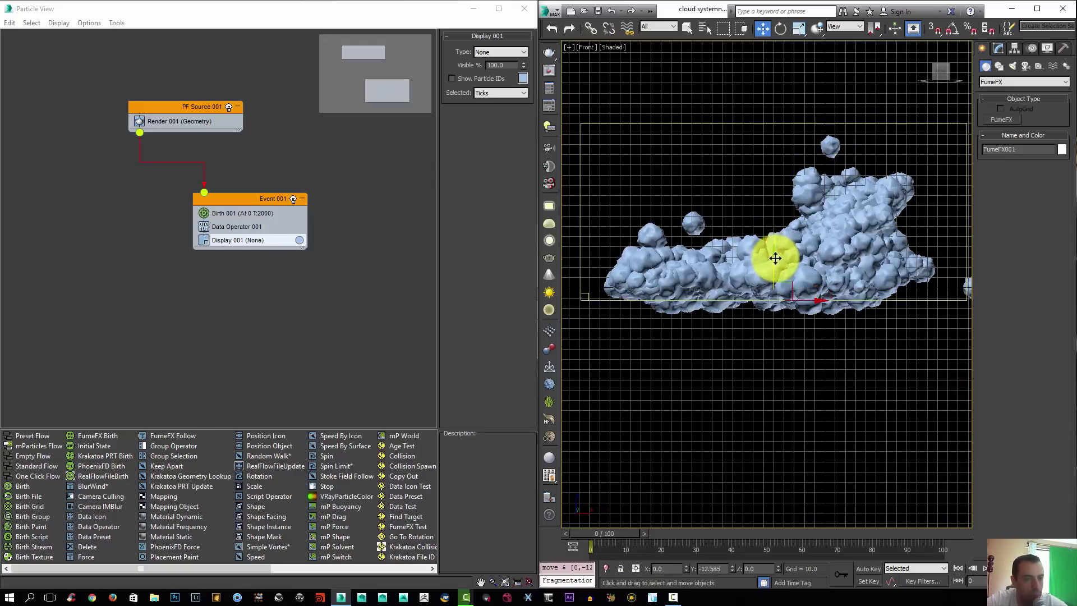
{"action": "left_click_drag", "start_coordinate": [775, 257], "coordinate": [776, 260]}
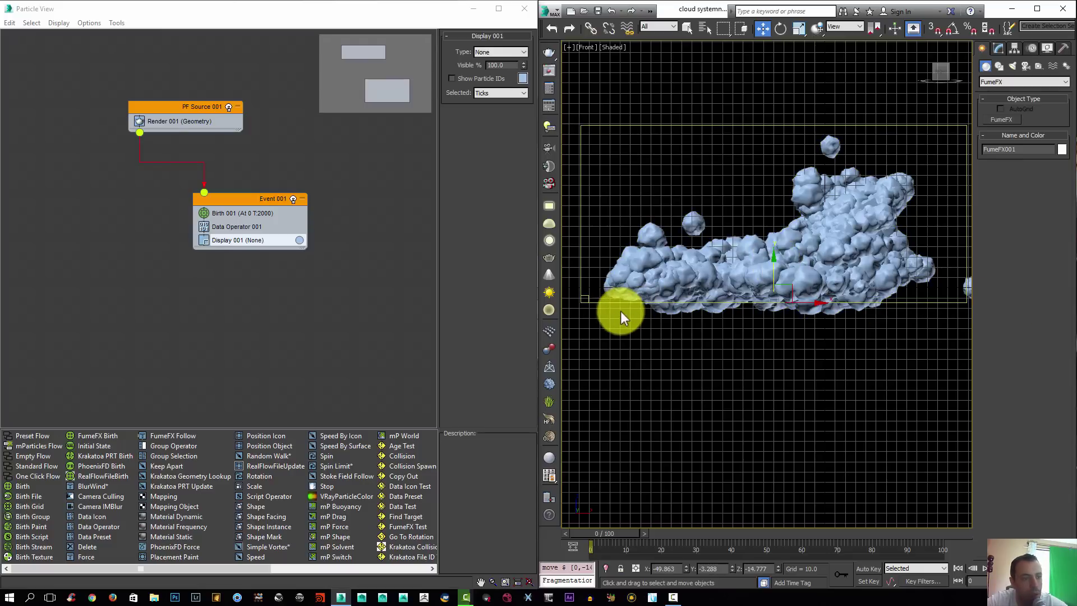
Step: Maximize the main window in the Left view, turn off PF Source 001 in Particle View and close Particle View
{"action": "scroll", "coordinate": [839, 250], "scroll_direction": "down", "scroll_amount": 2}
{"action": "key", "text": "l"}
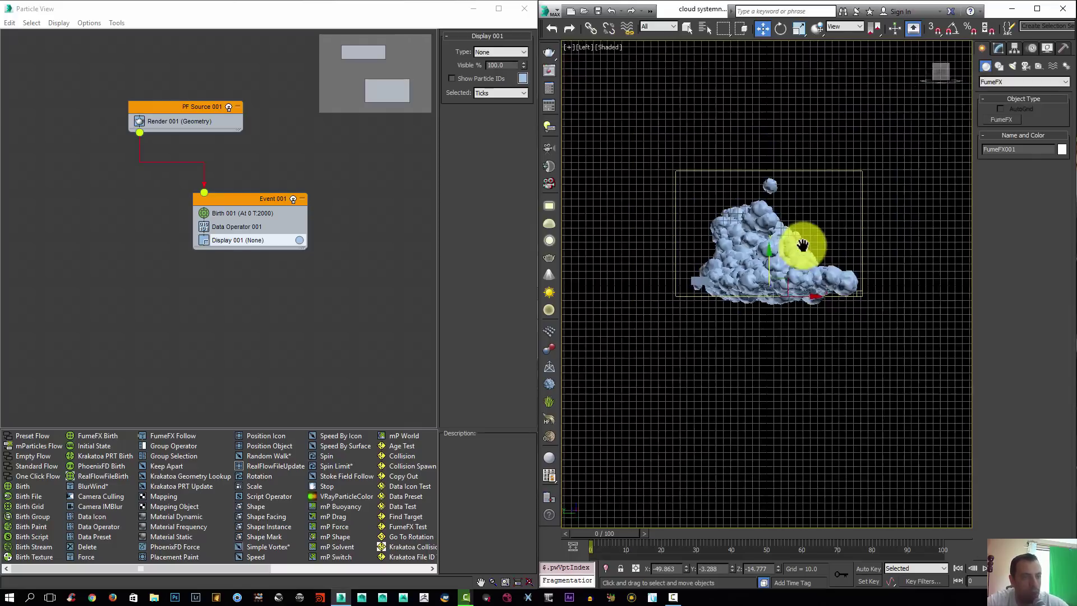
{"action": "middle_click_drag", "start_coordinate": [798, 250], "coordinate": [779, 278]}
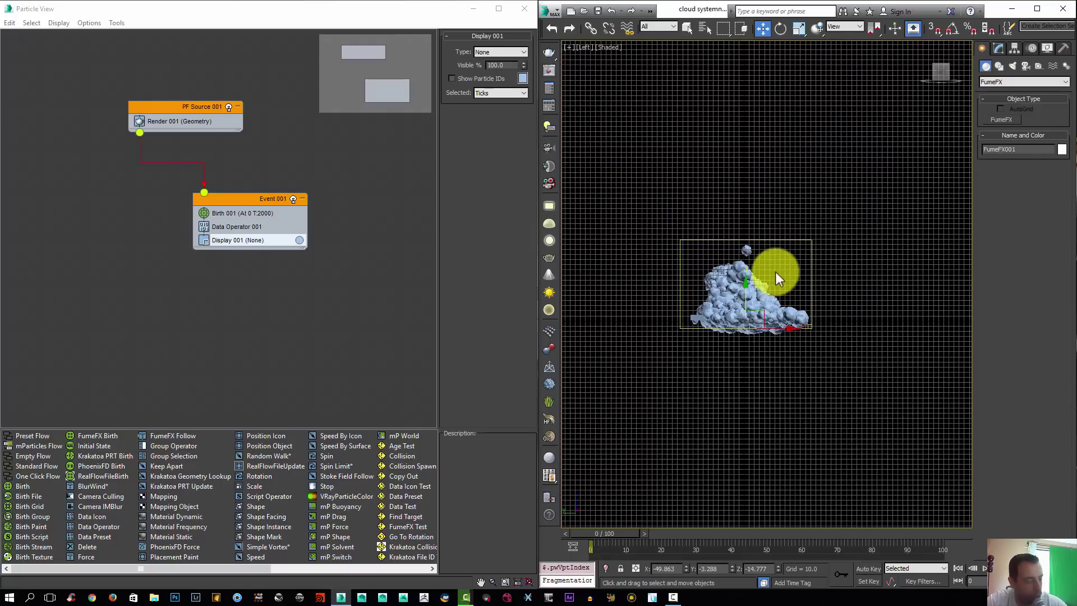
{"action": "left_click", "coordinate": [1036, 8]}
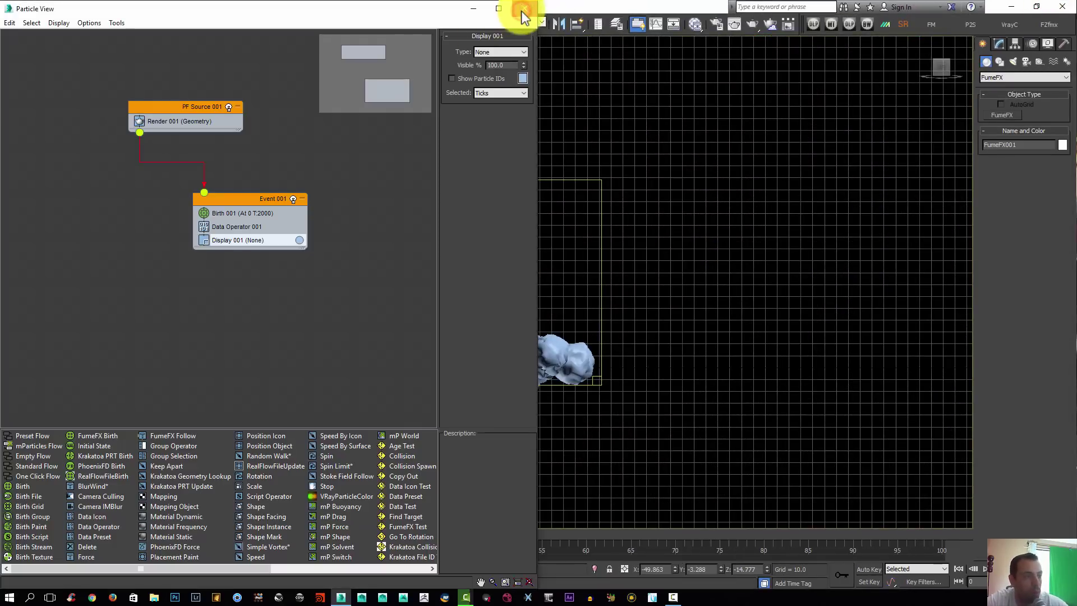
{"action": "left_click", "coordinate": [524, 11]}
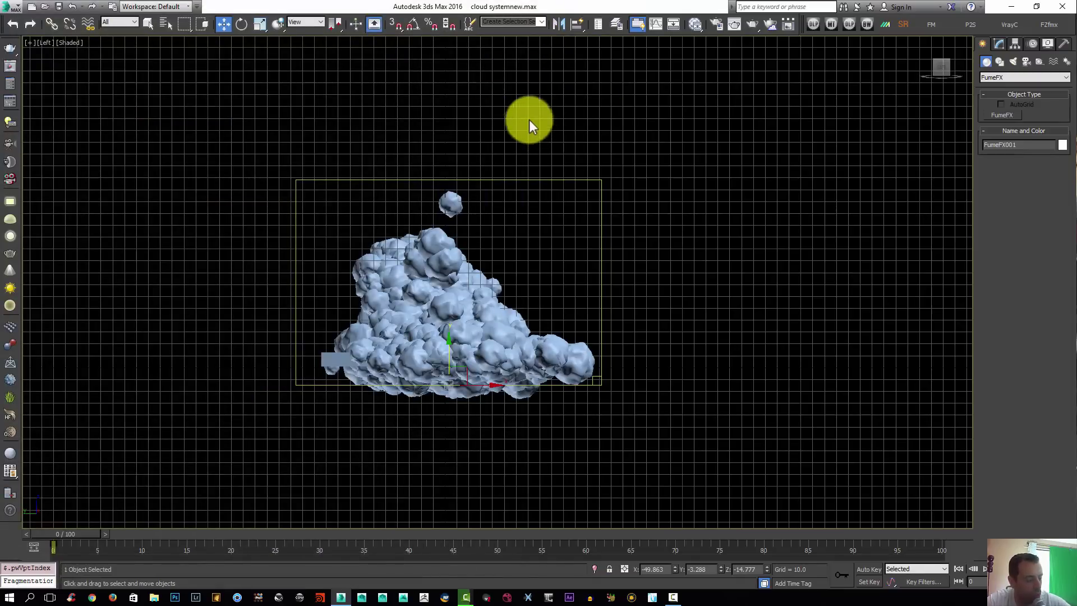
{"action": "key", "text": "6"}
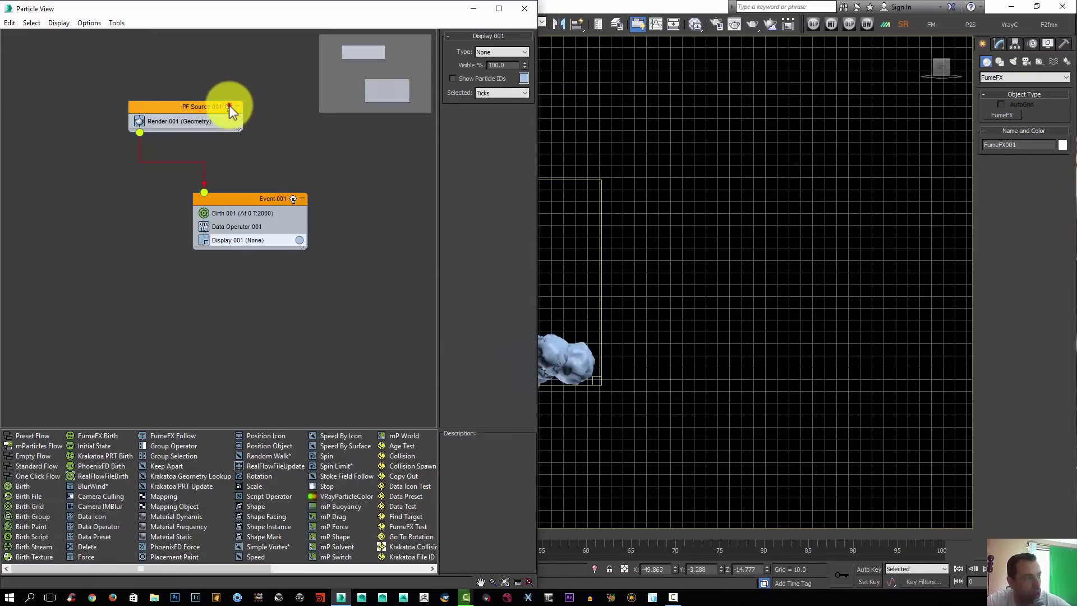
{"action": "left_click", "coordinate": [229, 105]}
{"action": "left_click", "coordinate": [518, 8]}
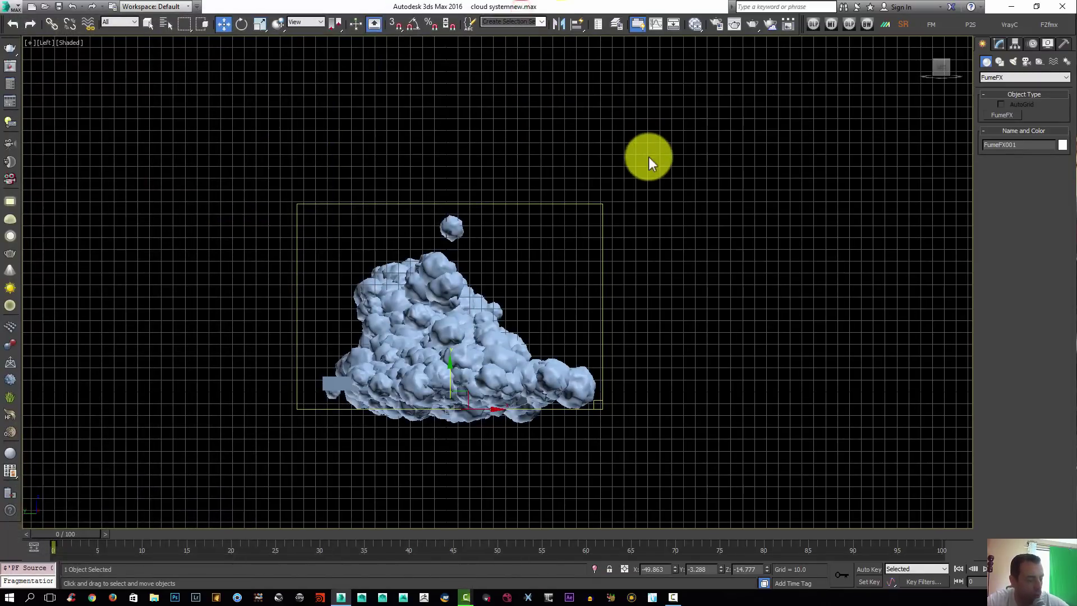
Step: Hide the home grid in the Left view, leaving empty space beside the cloud
{"action": "key", "text": "g"}
{"action": "middle_click_drag", "start_coordinate": [623, 190], "coordinate": [673, 184]}
{"action": "scroll", "coordinate": [649, 188], "scroll_direction": "down", "scroll_amount": 2}
{"action": "scroll", "coordinate": [757, 175], "scroll_direction": "up", "scroll_amount": 2}
{"action": "middle_click_drag", "start_coordinate": [789, 156], "coordinate": [735, 191]}
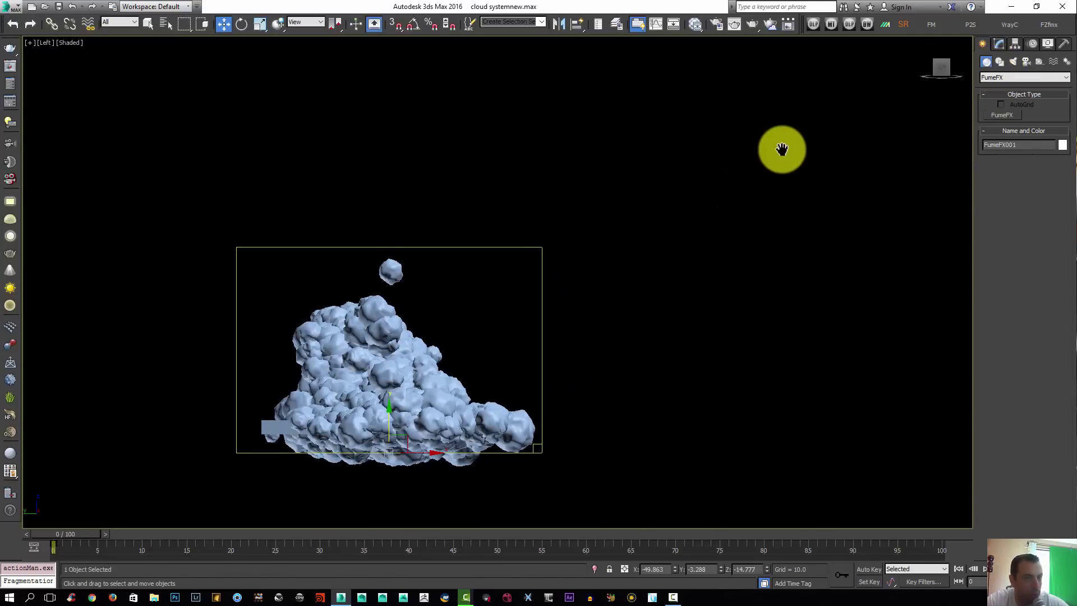
Step: Search all actions for "spot" and try the Spot/Directional Light View command
{"action": "key", "text": "x"}
{"action": "left_click", "coordinate": [741, 151]}
{"action": "key", "text": "x"}
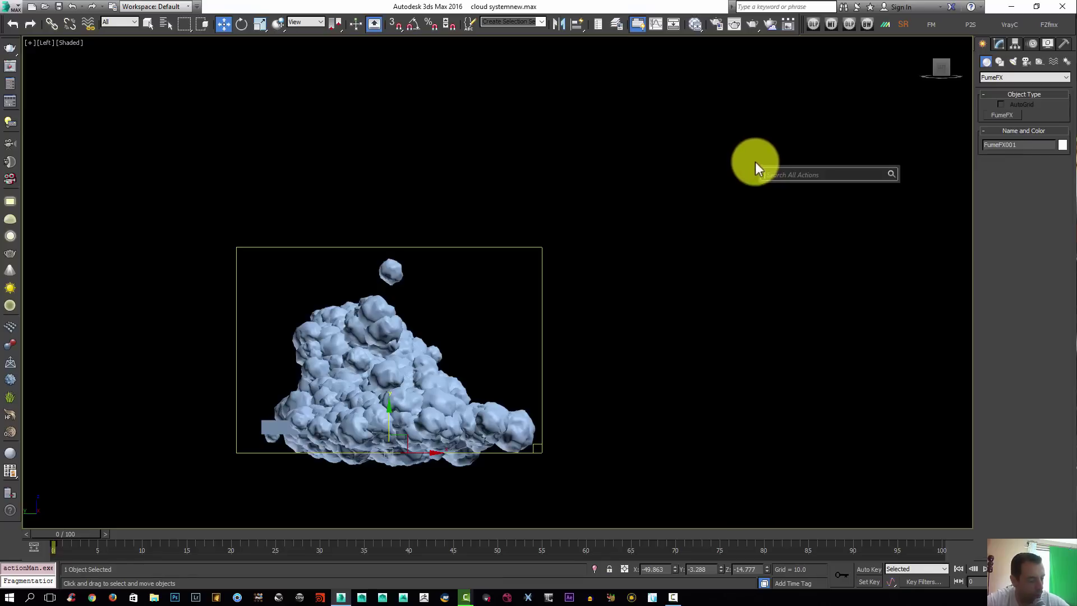
{"action": "type", "text": "spot"}
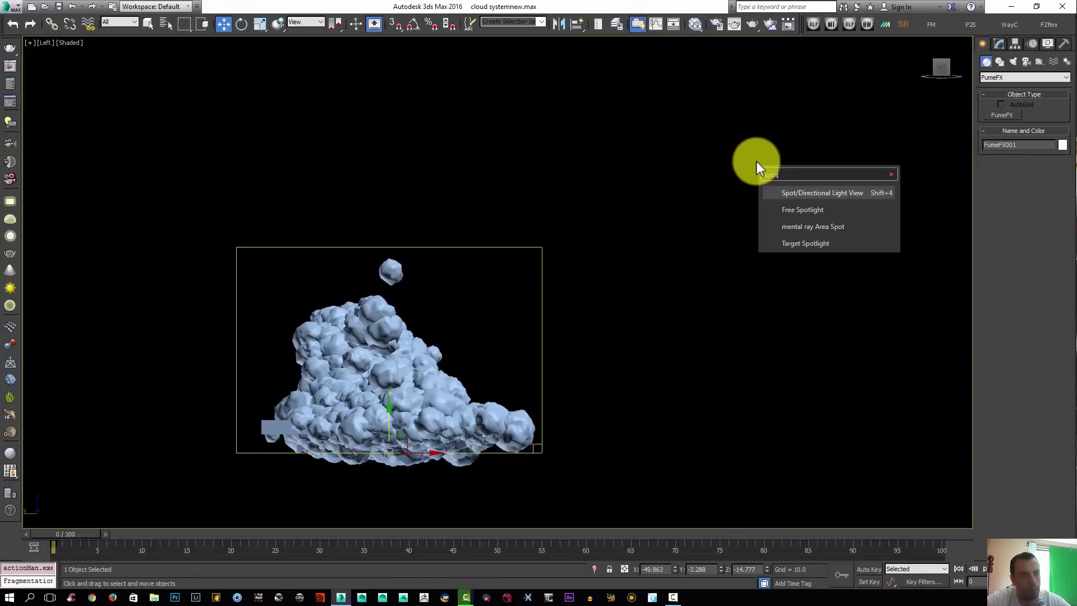
{"action": "left_click", "coordinate": [807, 191]}
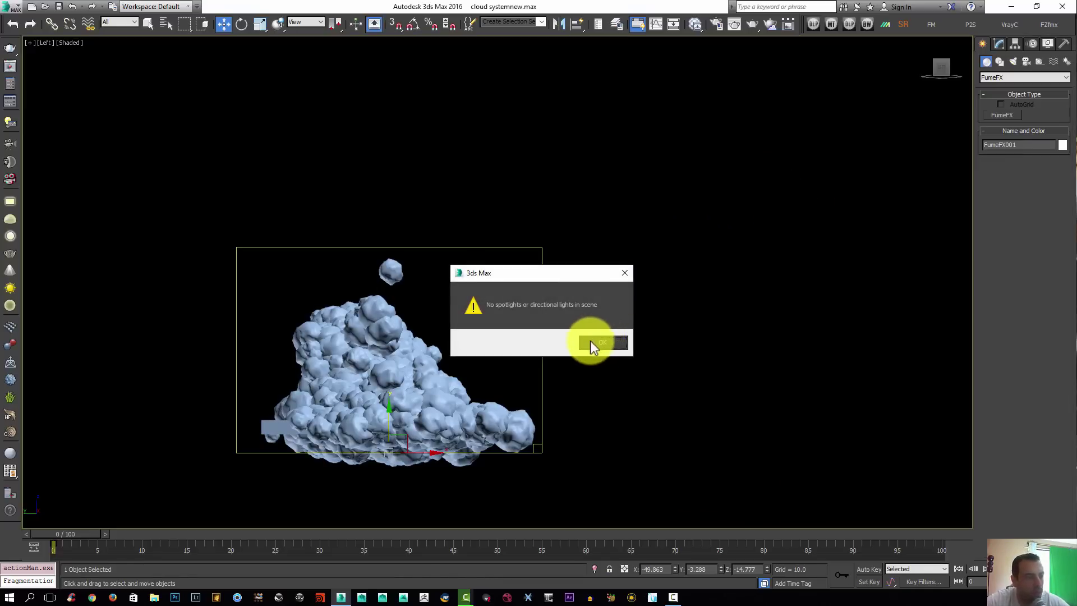
{"action": "left_click", "coordinate": [591, 342]}
Step: Search all actions for "spot" and place a Target Spotlight in the Left view, high beside the cloud and aimed at it
{"action": "type", "text": "x"}
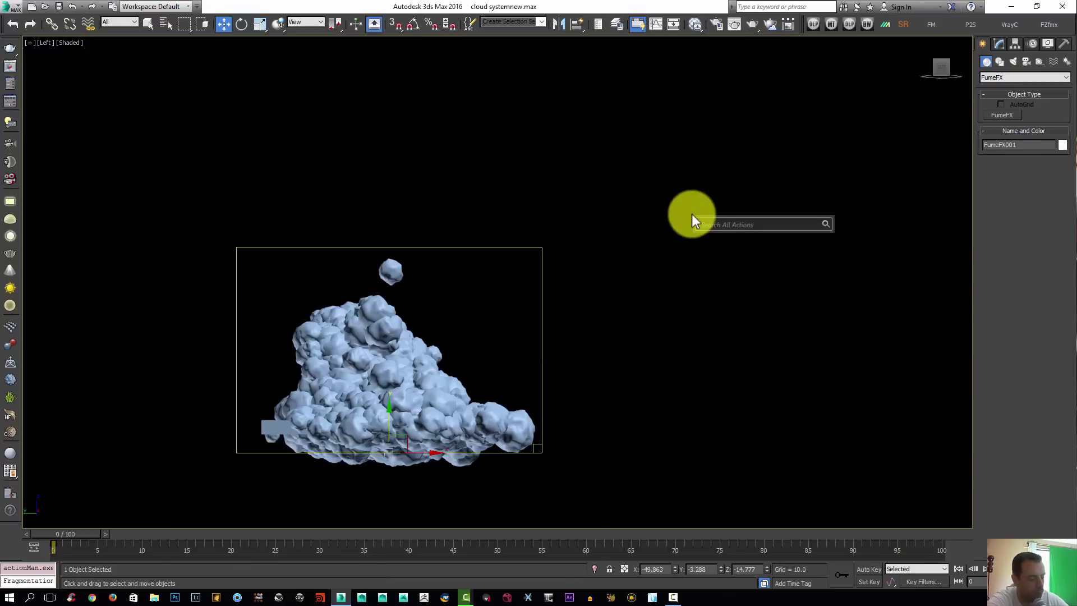
{"action": "type", "text": "sopt"}
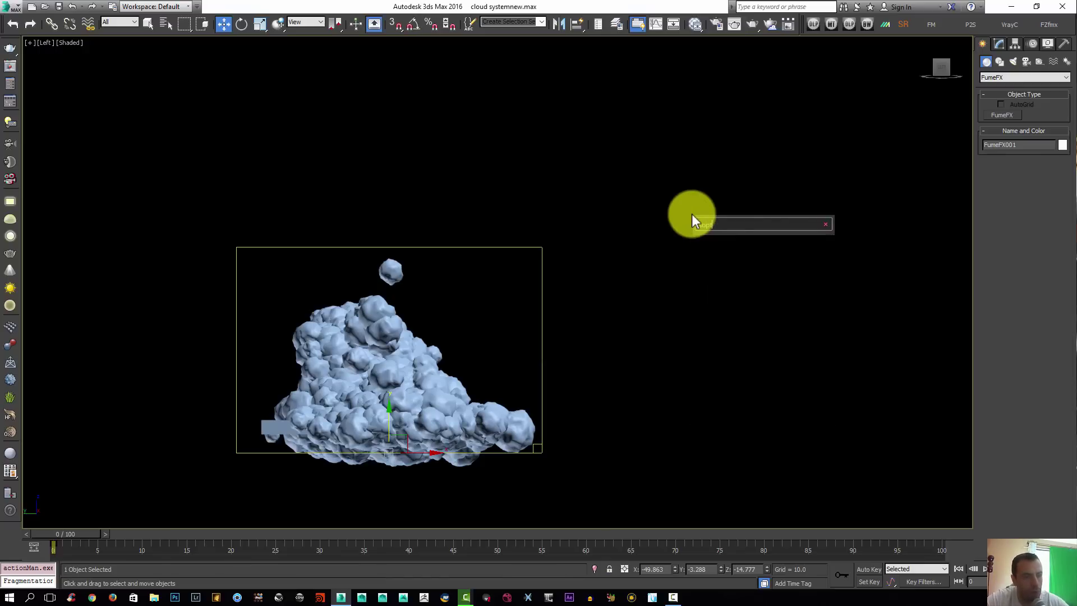
{"action": "double_click", "coordinate": [740, 227]}
{"action": "type", "text": "so"}
{"action": "key", "text": "BackSpace"}
{"action": "key", "text": "BackSpace"}
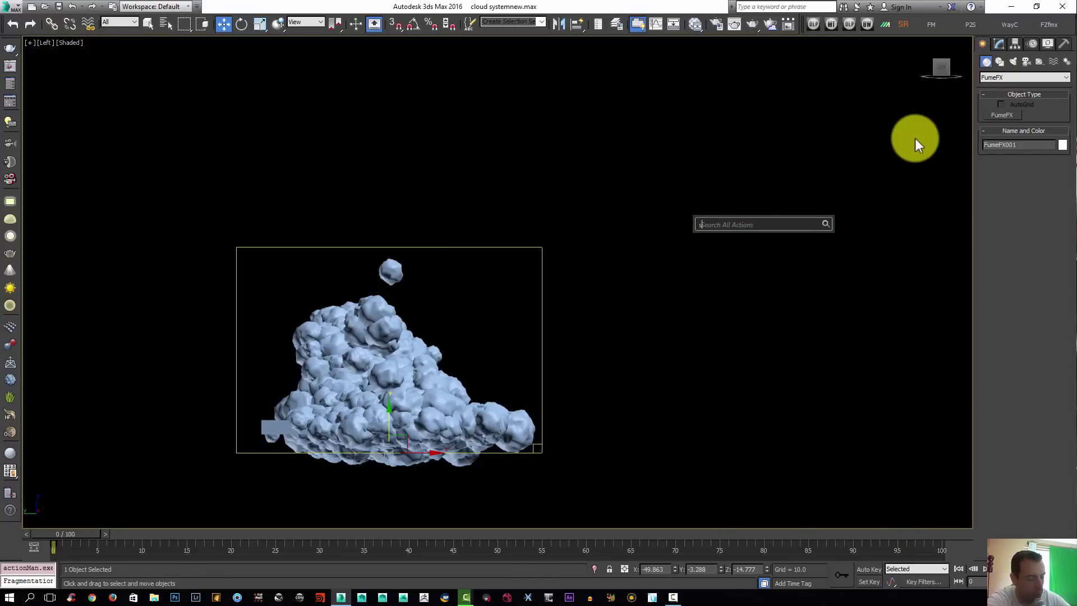
{"action": "type", "text": "spot"}
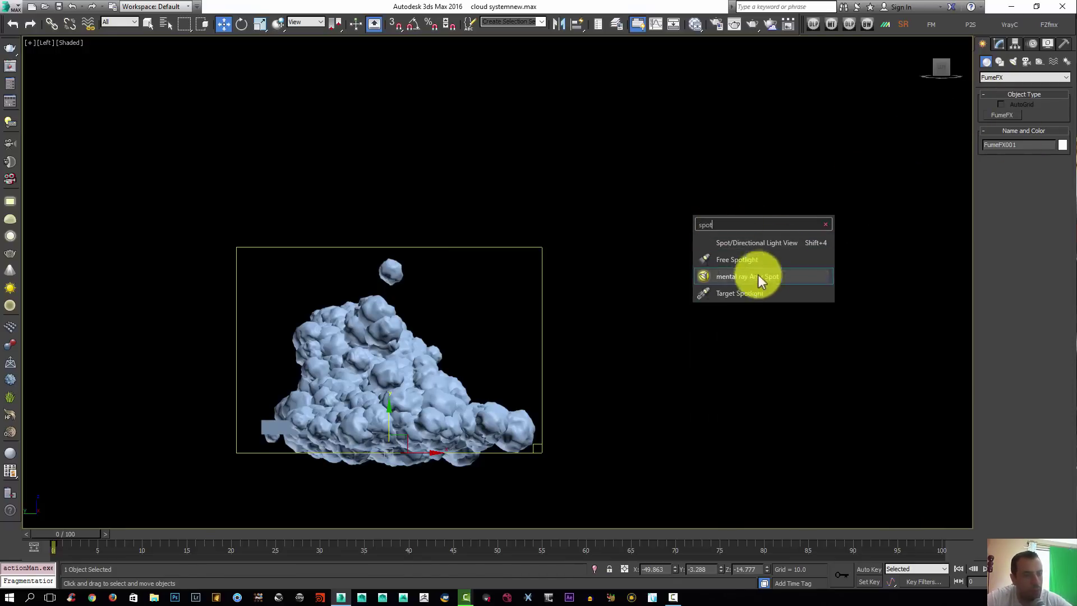
{"action": "left_click", "coordinate": [743, 291]}
{"action": "scroll", "coordinate": [582, 210], "scroll_direction": "down", "scroll_amount": 5}
{"action": "left_click_drag", "start_coordinate": [786, 79], "coordinate": [477, 320]}
{"action": "right_click", "coordinate": [752, 165]}
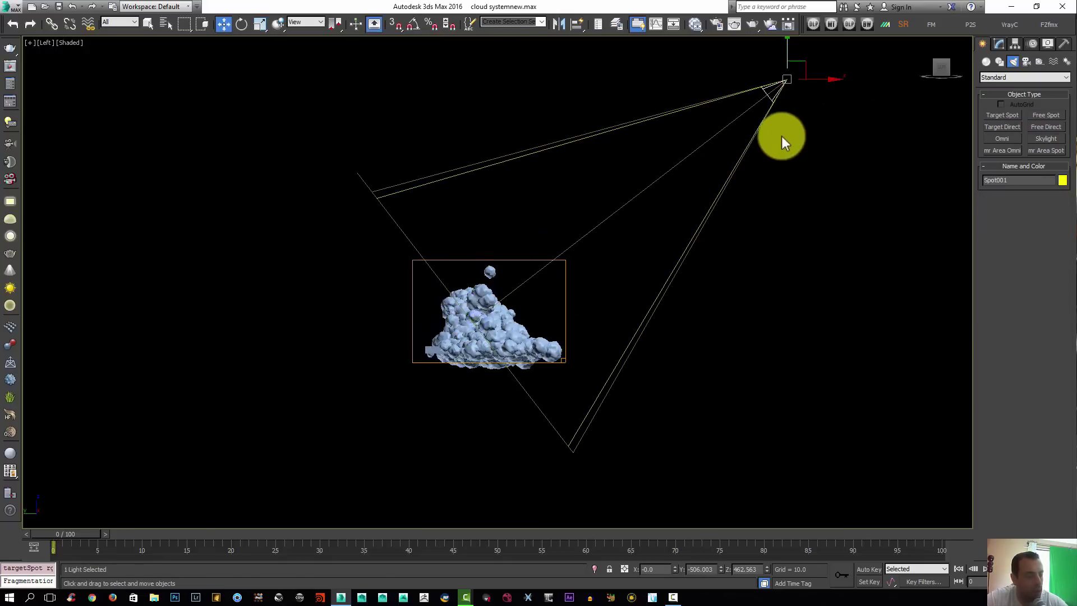
Step: Turn on Atmosphere Shadows in the spotlight's Shadow Parameters
{"action": "middle_click_drag", "start_coordinate": [721, 175], "coordinate": [773, 163], "text": "alt"}
{"action": "left_click", "coordinate": [1018, 44]}
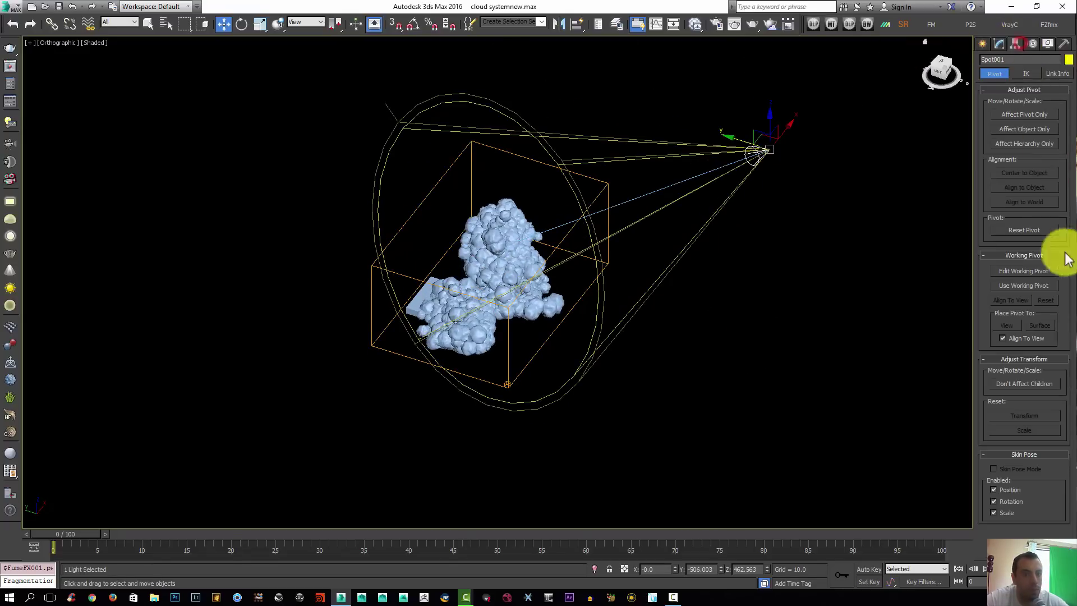
{"action": "left_click", "coordinate": [998, 42]}
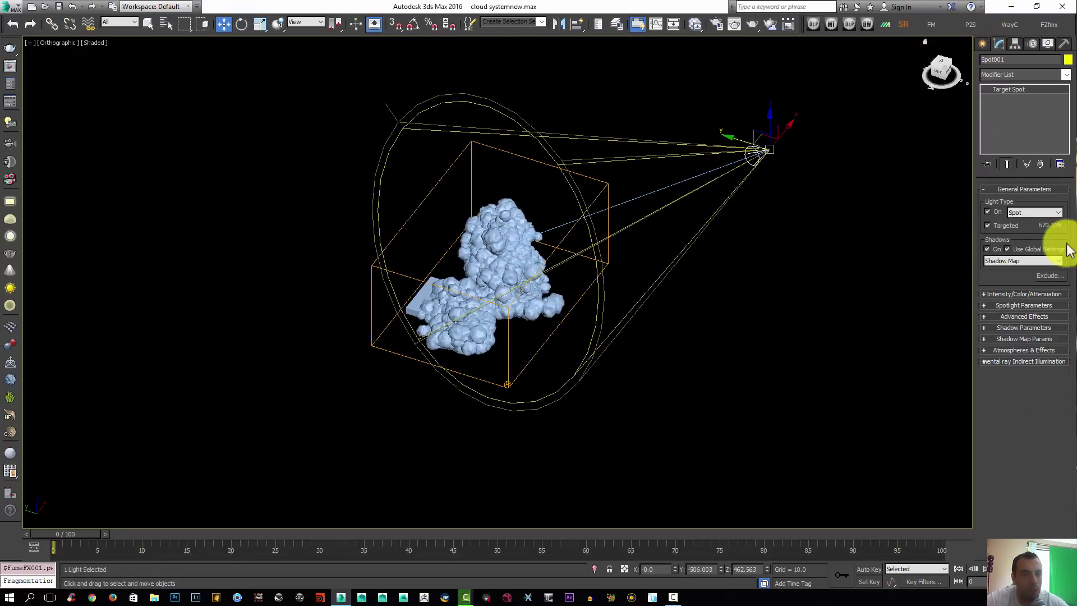
{"action": "left_click", "coordinate": [1001, 328]}
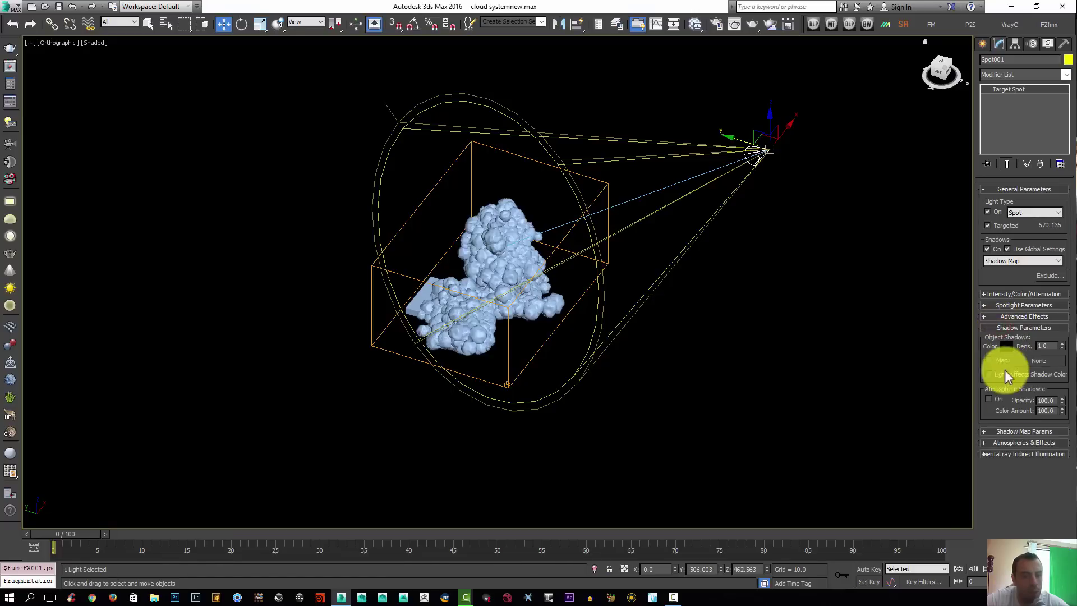
{"action": "left_click", "coordinate": [989, 399]}
Step: Move the spotlight in the Top view to about X 310, Y 183, so it lights the cloud diagonally from behind
{"action": "middle_click_drag", "start_coordinate": [697, 259], "coordinate": [618, 189], "text": "alt"}
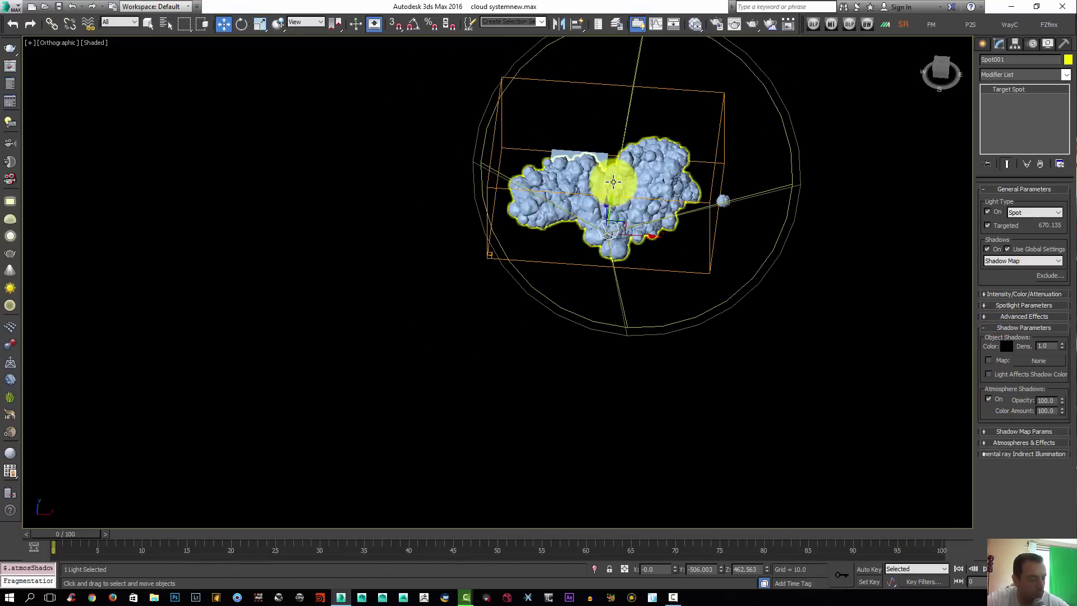
{"action": "key", "text": "t"}
{"action": "scroll", "coordinate": [568, 223], "scroll_direction": "down", "scroll_amount": 9}
{"action": "middle_click_drag", "start_coordinate": [588, 294], "coordinate": [579, 262]}
{"action": "scroll", "coordinate": [579, 260], "scroll_direction": "up", "scroll_amount": 2}
{"action": "scroll", "coordinate": [568, 370], "scroll_direction": "down", "scroll_amount": 2}
{"action": "middle_click_drag", "start_coordinate": [583, 376], "coordinate": [550, 355]}
{"action": "left_click_drag", "start_coordinate": [529, 414], "coordinate": [659, 120]}
{"action": "middle_click_drag", "start_coordinate": [655, 254], "coordinate": [639, 161], "text": "alt"}
{"action": "key", "text": "t"}
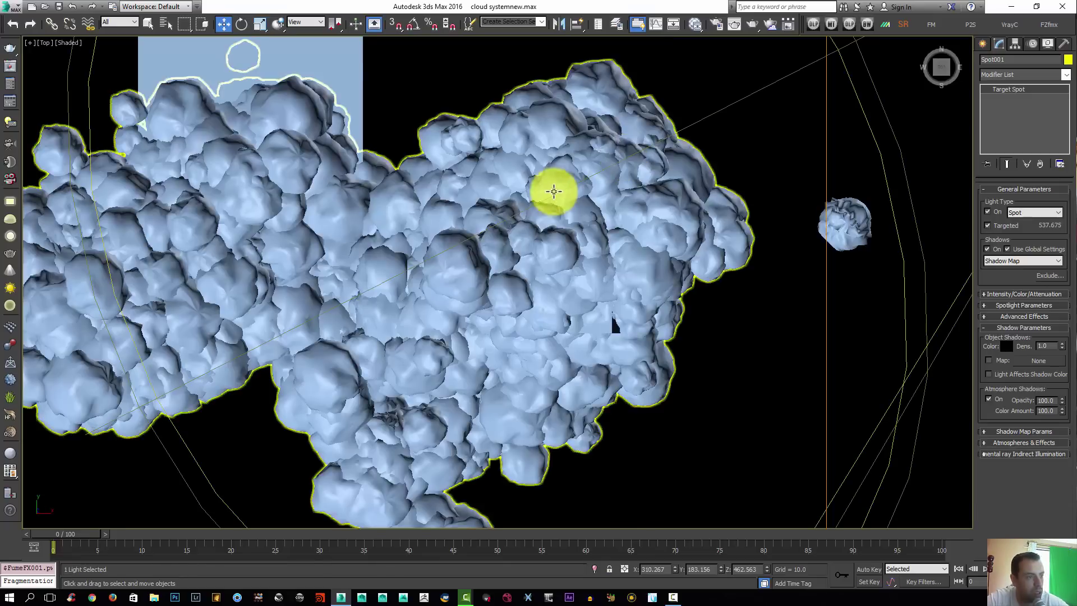
{"action": "scroll", "coordinate": [552, 193], "scroll_direction": "down", "scroll_amount": 6}
{"action": "middle_click_drag", "start_coordinate": [571, 197], "coordinate": [596, 240]}
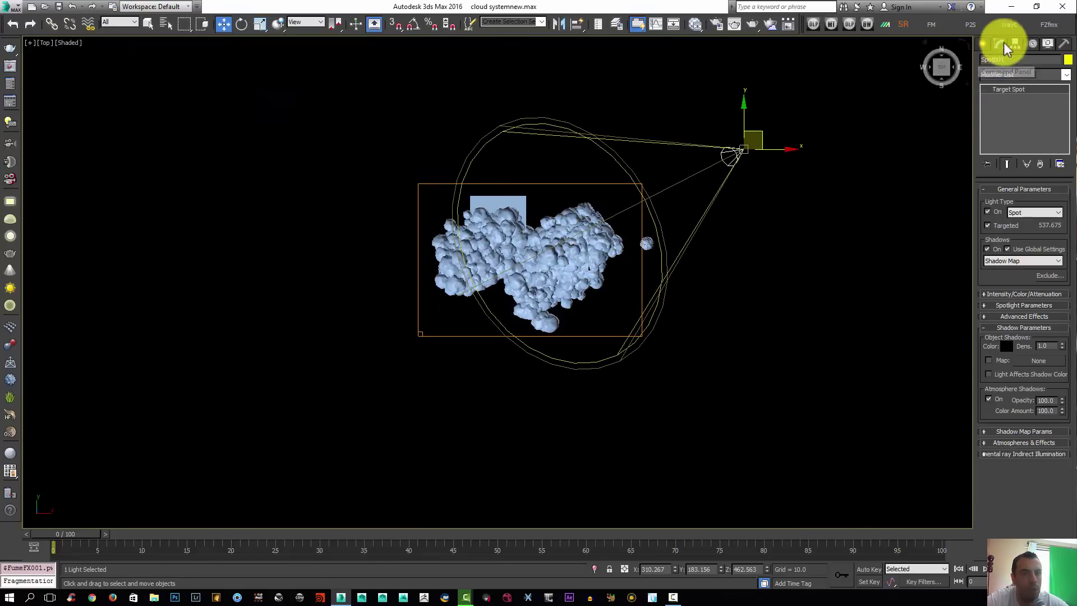
Step: Create a target camera in the Top view at about X -64, Y -342, in front of the cloud and aimed at it
{"action": "left_click", "coordinate": [981, 45]}
{"action": "left_click", "coordinate": [1030, 62]}
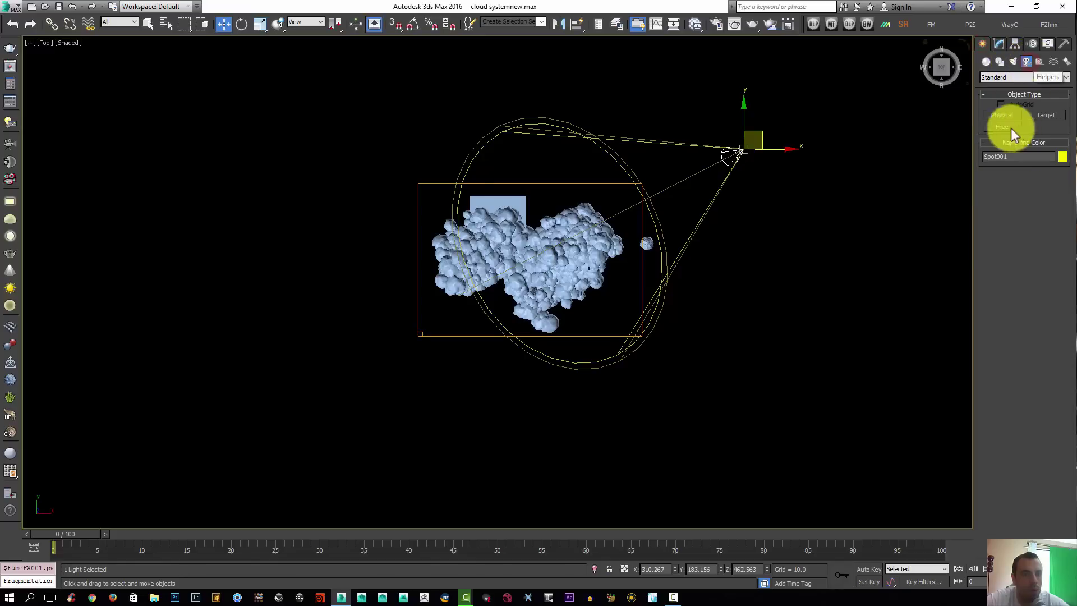
{"action": "left_click", "coordinate": [1047, 116]}
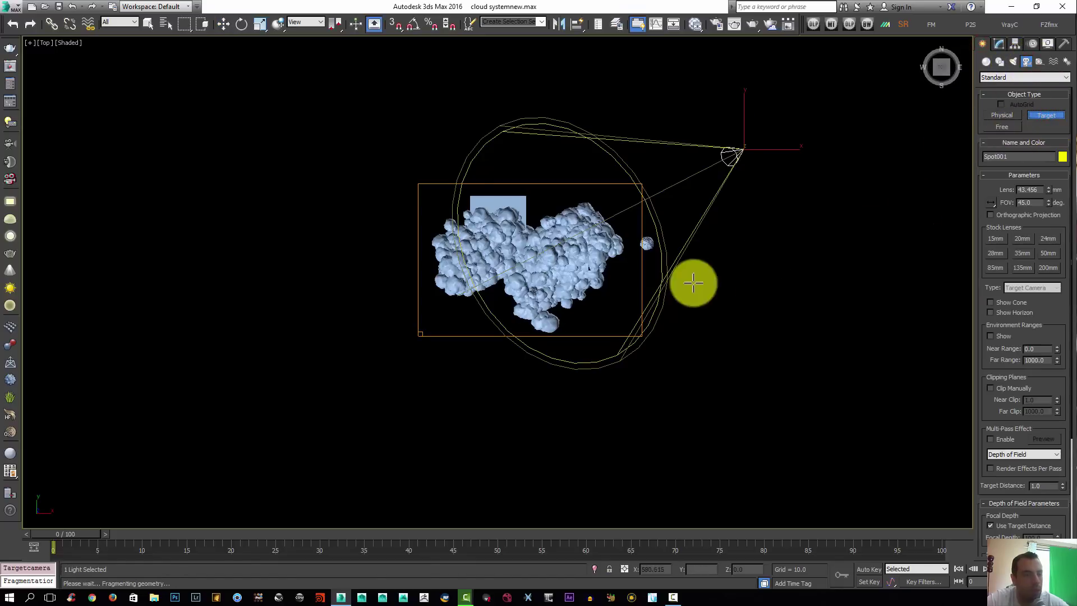
{"action": "middle_click_drag", "start_coordinate": [517, 344], "coordinate": [500, 272]}
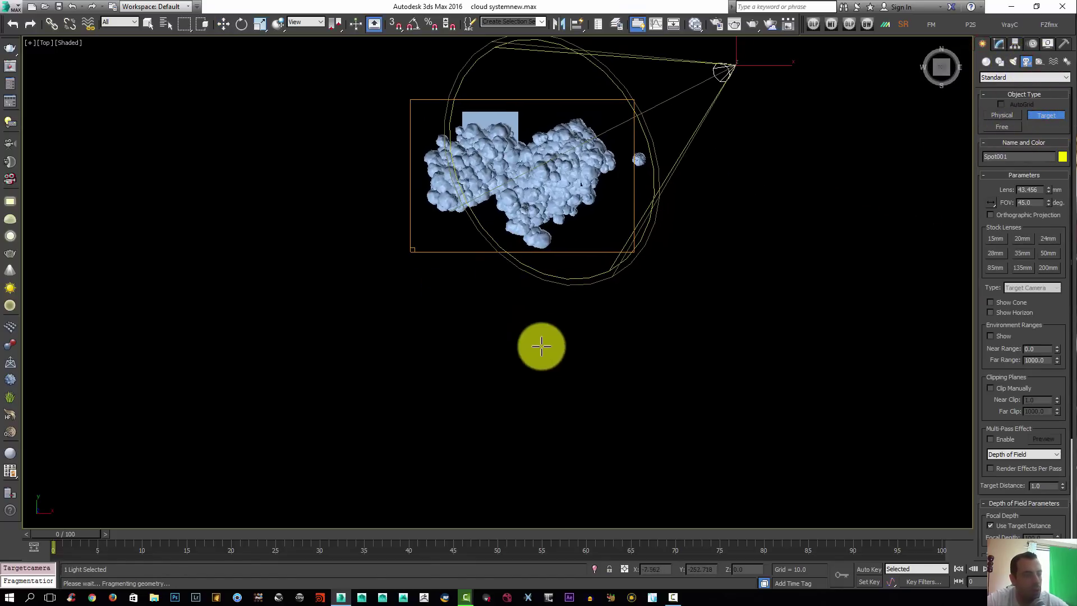
{"action": "left_click_drag", "start_coordinate": [515, 375], "coordinate": [512, 218]}
{"action": "right_click", "coordinate": [513, 217]}
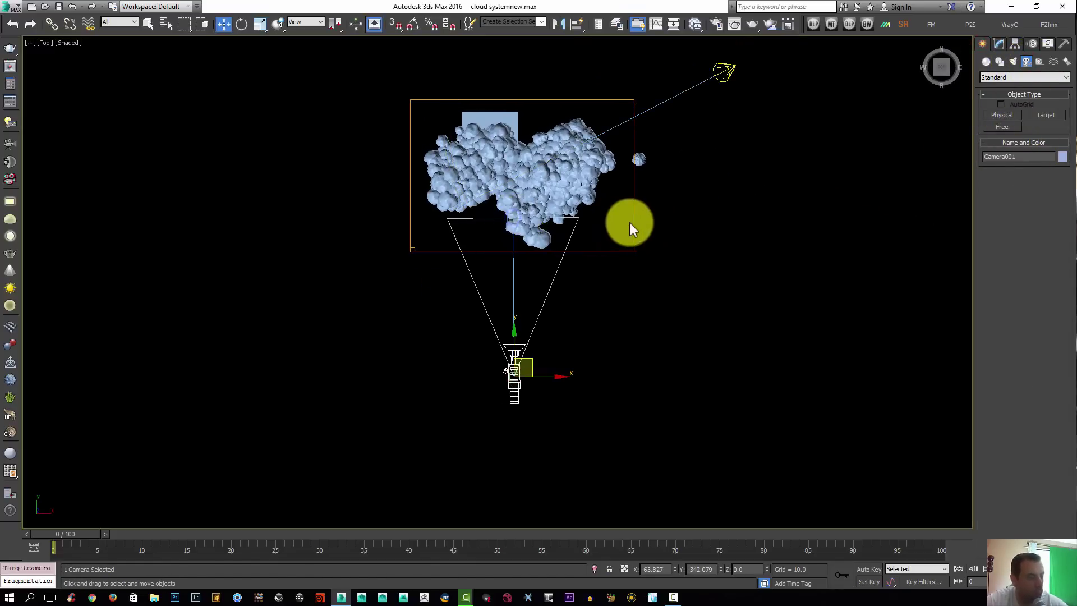
Step: Show the menu bar, set the render output size to HDTV (video) at 1920x1080 in Render Setup and close the dialog
{"action": "left_click", "coordinate": [198, 6]}
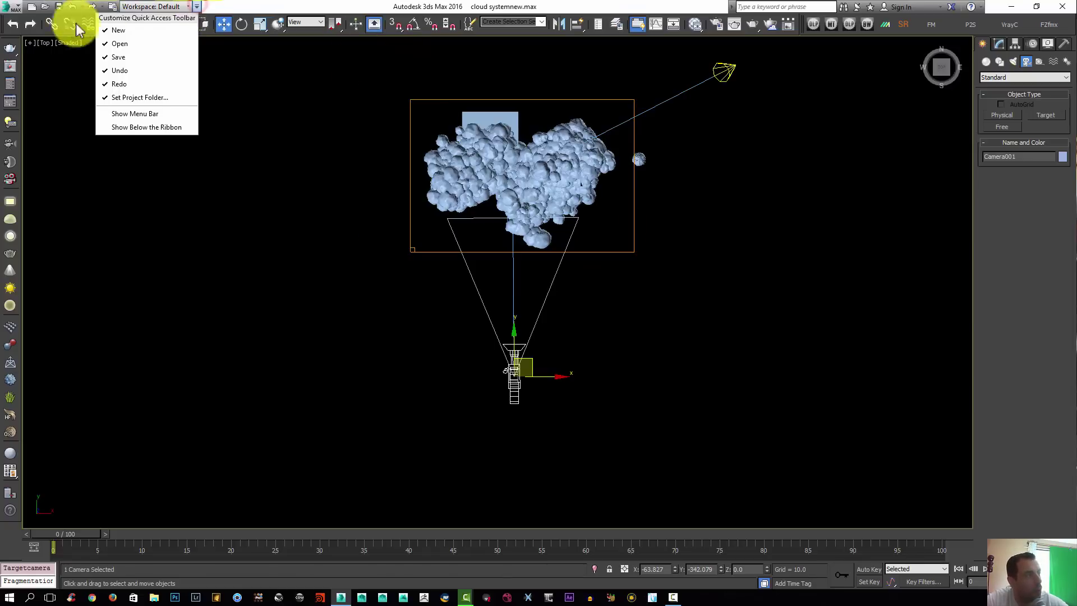
{"action": "left_click", "coordinate": [140, 114]}
{"action": "left_click", "coordinate": [333, 19]}
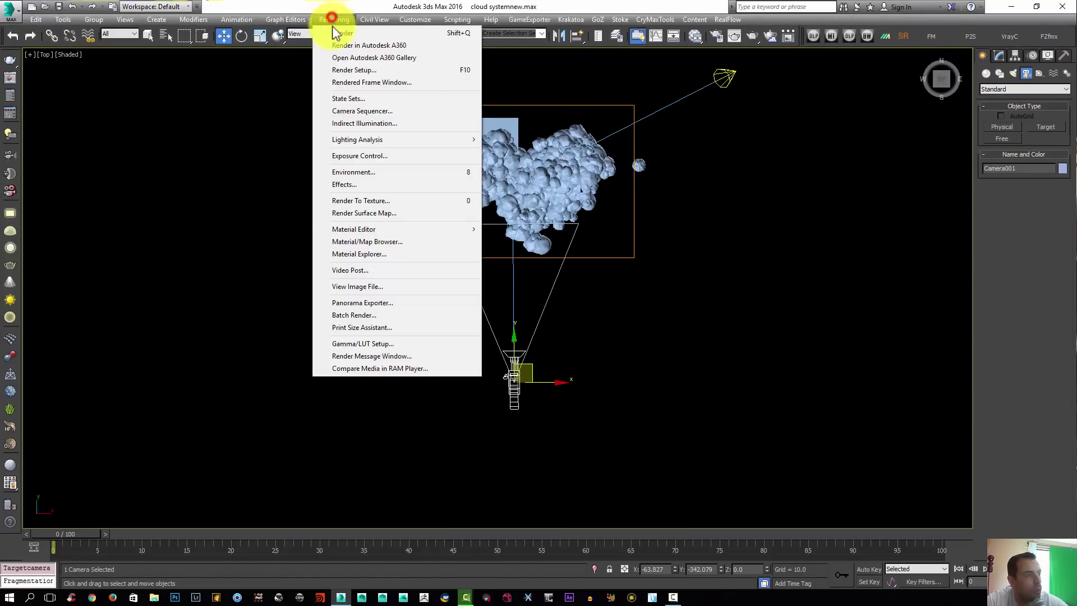
{"action": "left_click", "coordinate": [358, 71]}
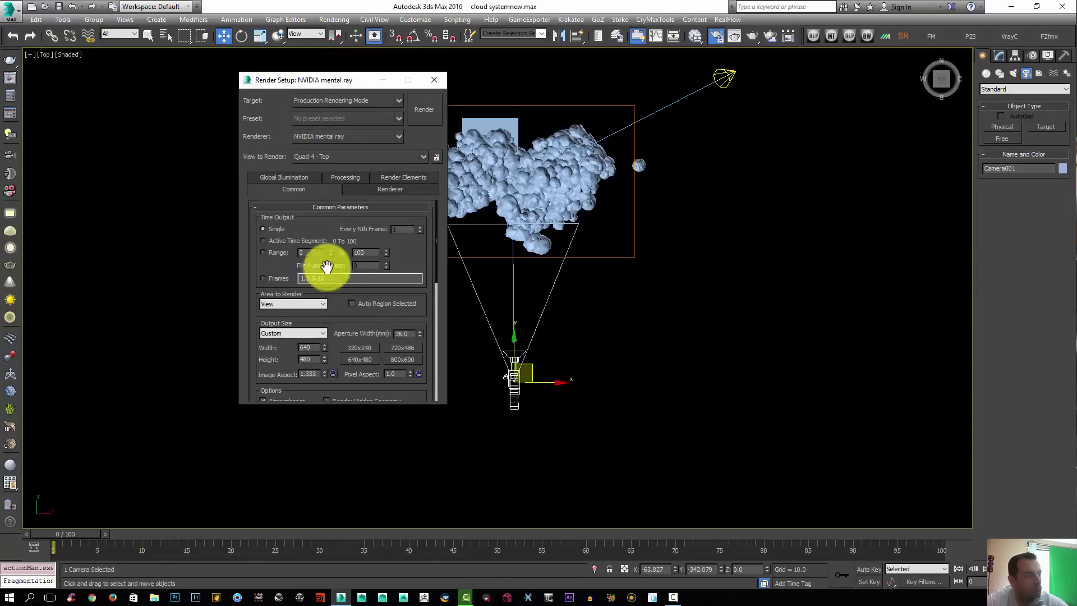
{"action": "left_click_drag", "start_coordinate": [336, 305], "coordinate": [337, 168]}
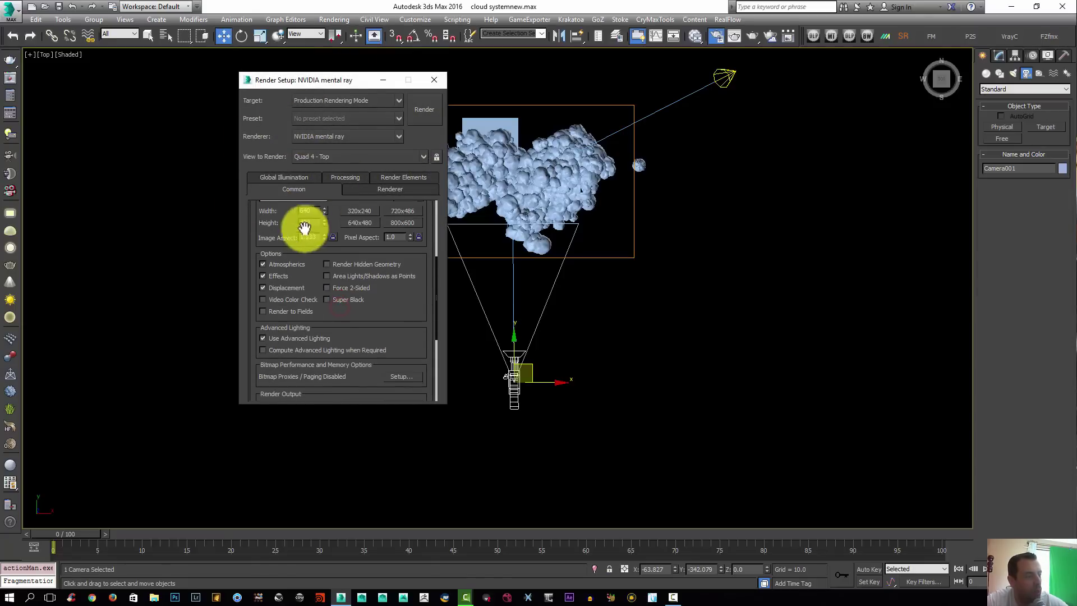
{"action": "left_click_drag", "start_coordinate": [294, 230], "coordinate": [289, 266]}
{"action": "left_click", "coordinate": [295, 229]}
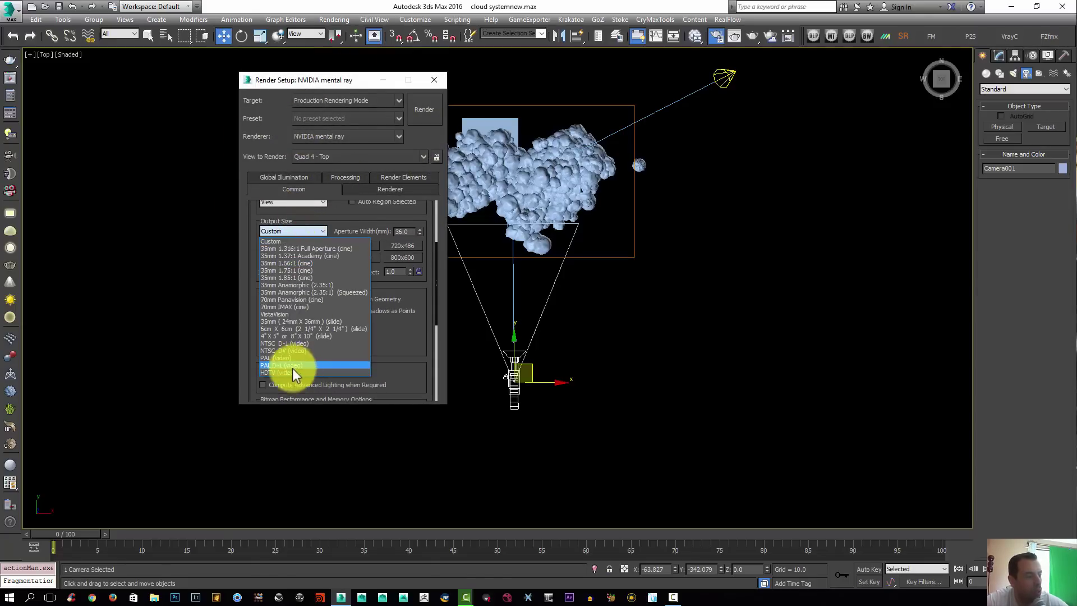
{"action": "left_click", "coordinate": [288, 371]}
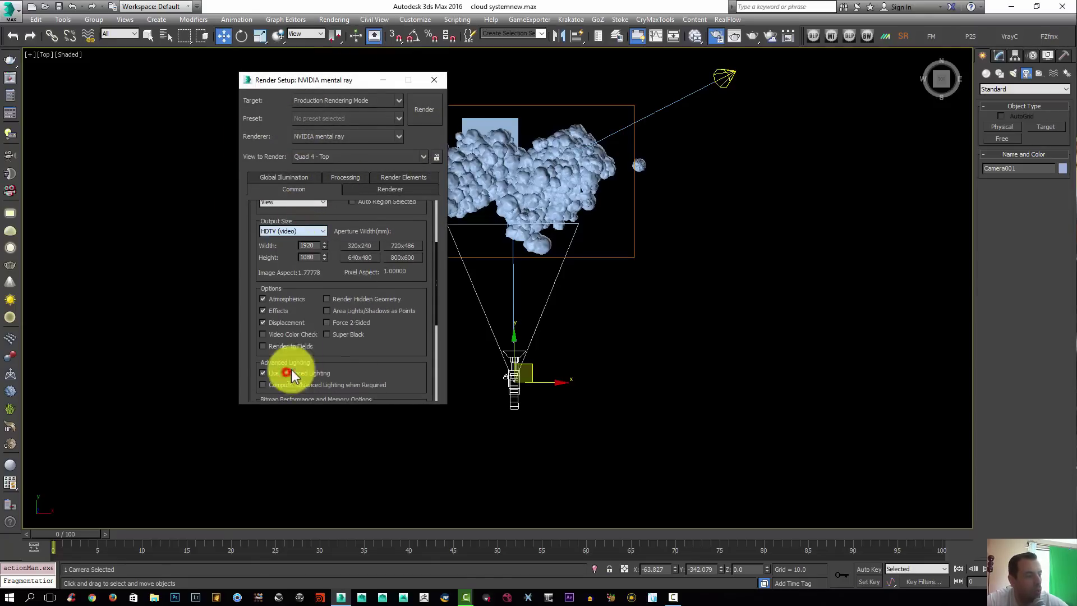
{"action": "left_click", "coordinate": [436, 84]}
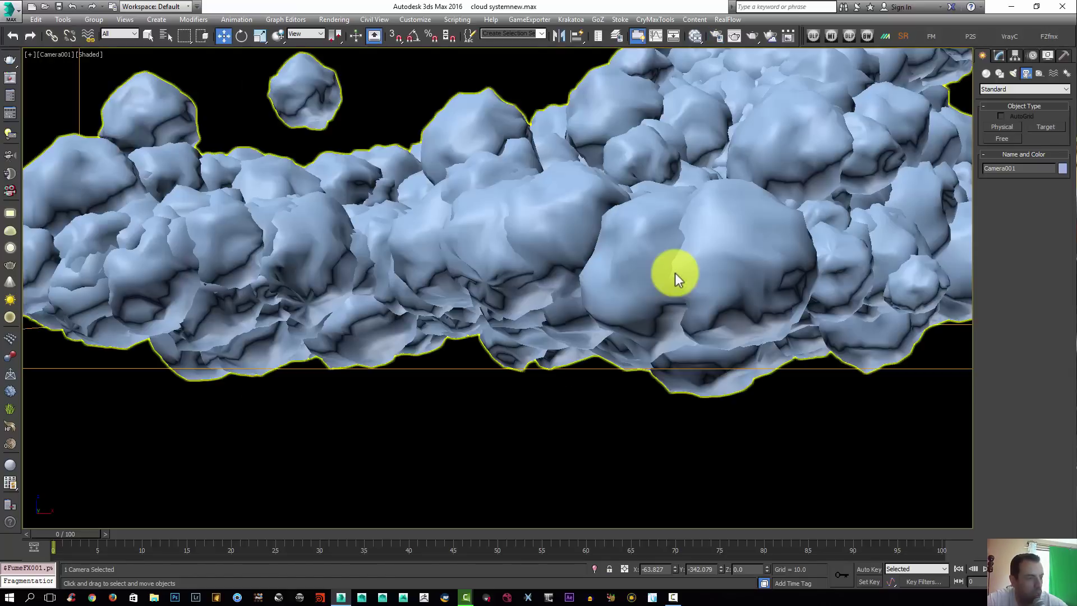
Step: Look through the new camera and dolly, pan and orbit it until the cloud mesh fills the frame at a slight angle
{"action": "key", "text": "c"}
{"action": "middle_click_drag", "start_coordinate": [568, 211], "coordinate": [517, 322]}
{"action": "key", "text": "alt+z"}
{"action": "mouse_move", "coordinate": [527, 291]}
{"action": "left_mouse_down"}
{"action": "mouse_move", "coordinate": [543, 241]}
{"action": "mouse_move", "coordinate": [536, 291]}
{"action": "left_mouse_up"}
{"action": "right_click", "coordinate": [577, 286]}
{"action": "key", "text": "ctrl+r"}
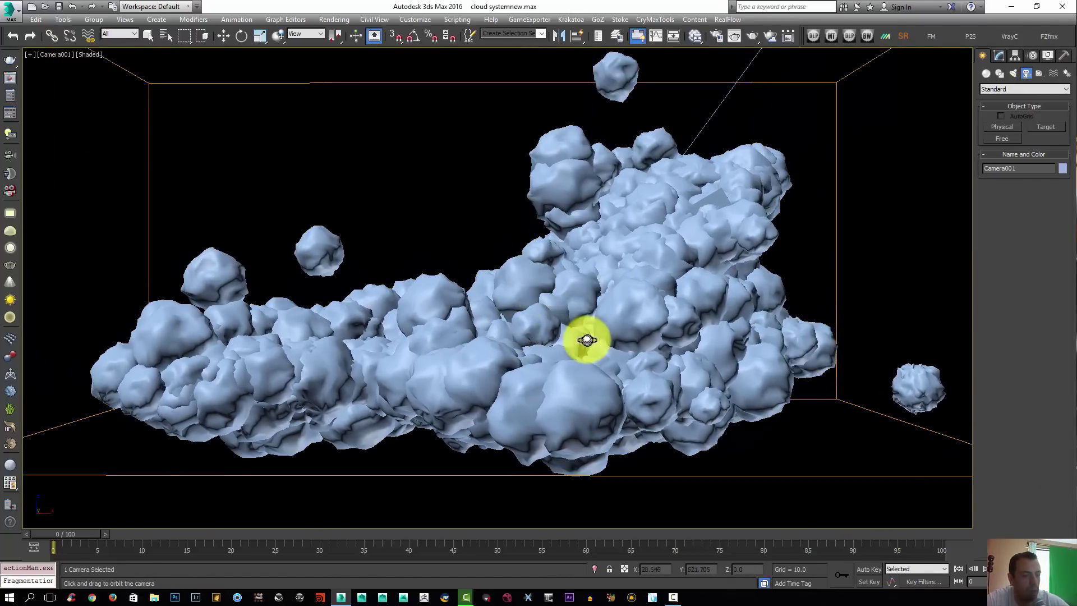
{"action": "left_click_drag", "start_coordinate": [587, 339], "coordinate": [596, 335]}
{"action": "middle_click_drag", "start_coordinate": [525, 314], "coordinate": [577, 320], "text": "alt"}
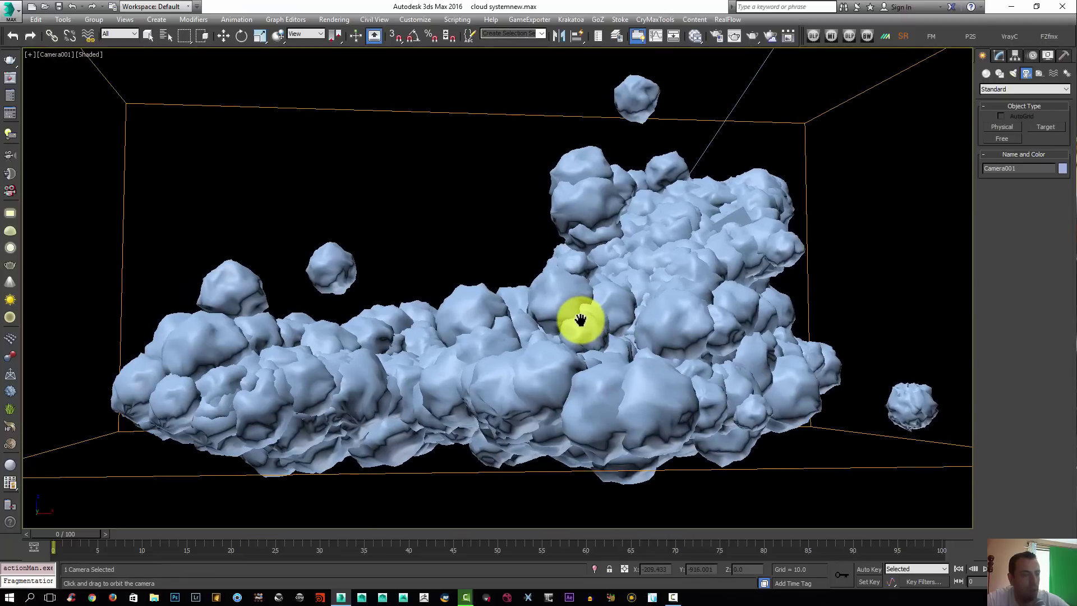
Step: Open the FumeFX container's simulation settings and add an Object Source that uses the cloud mesh Mesher001
{"action": "left_click_drag", "start_coordinate": [530, 94], "coordinate": [482, 136]}
{"action": "left_click", "coordinate": [994, 56]}
{"action": "left_click", "coordinate": [1013, 217]}
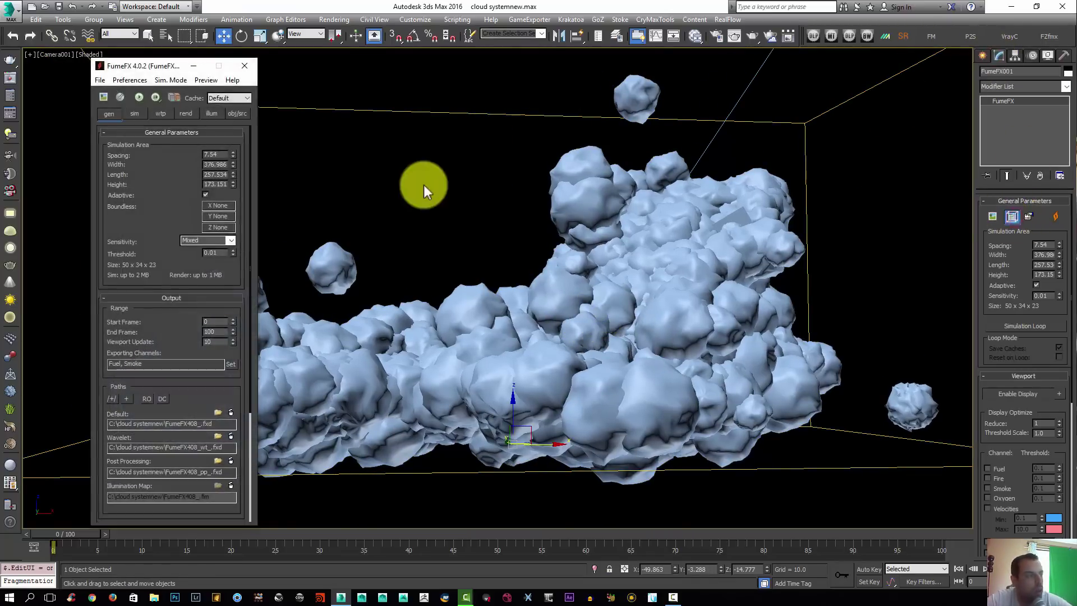
{"action": "left_click", "coordinate": [238, 114]}
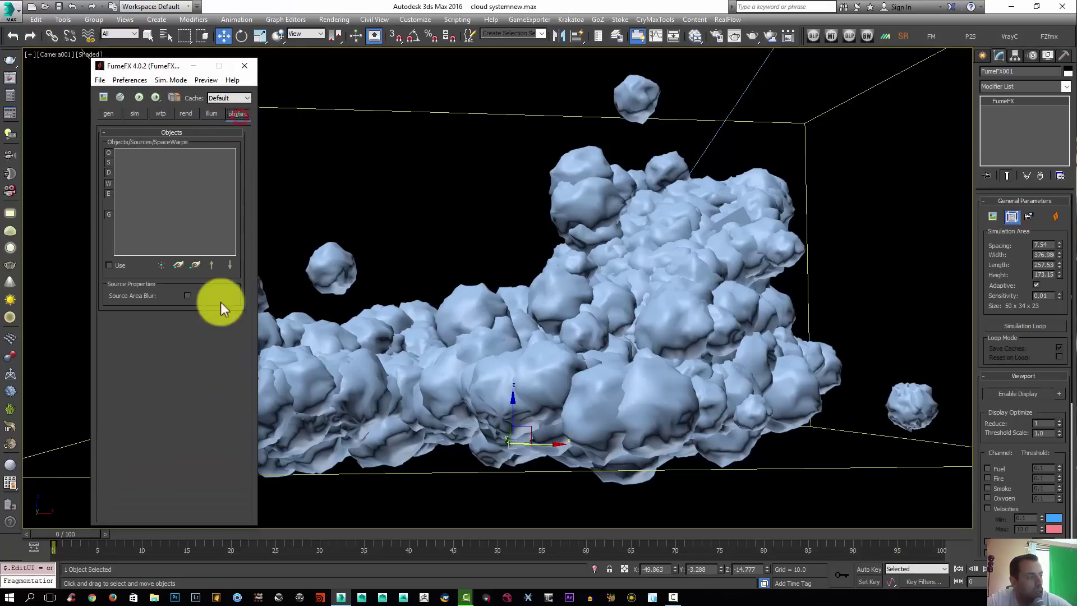
{"action": "left_click", "coordinate": [160, 266]}
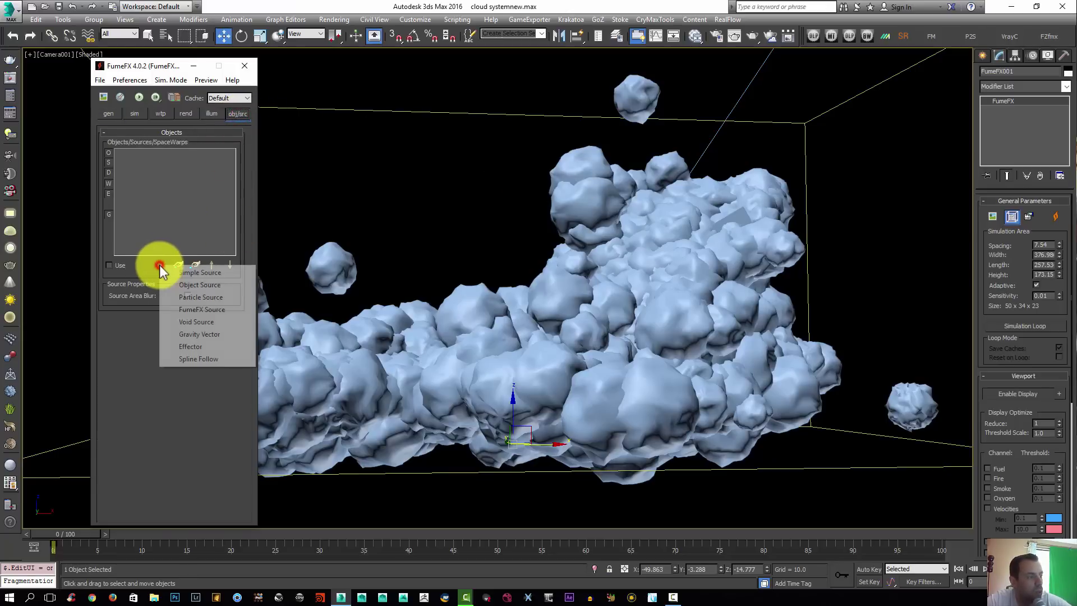
{"action": "left_click", "coordinate": [200, 284]}
{"action": "left_click", "coordinate": [215, 357]}
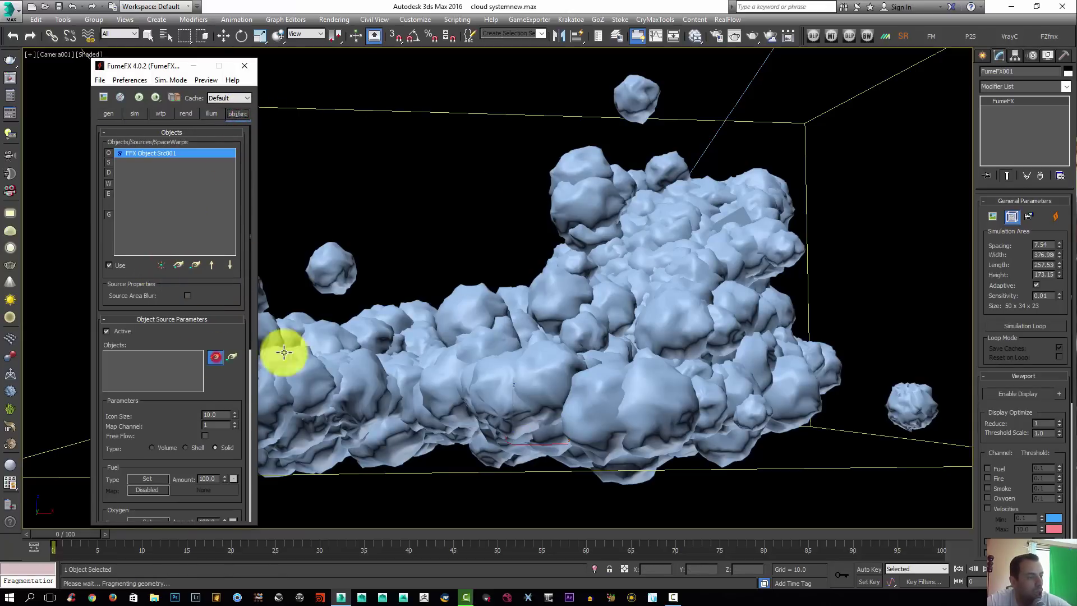
{"action": "left_click", "coordinate": [523, 314]}
Step: Disable the fuel and oxygen channels of the FumeFX object source
{"action": "left_click_drag", "start_coordinate": [179, 421], "coordinate": [185, 325]}
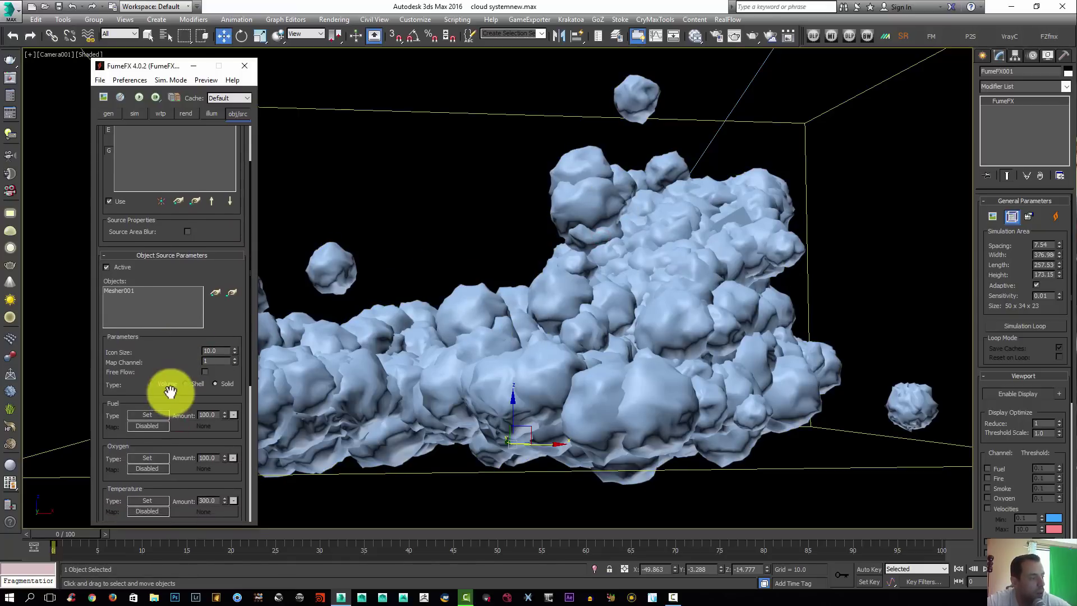
{"action": "left_click_drag", "start_coordinate": [149, 388], "coordinate": [143, 301]}
{"action": "left_click", "coordinate": [148, 324]}
{"action": "left_click", "coordinate": [198, 332]}
{"action": "left_click", "coordinate": [147, 367]}
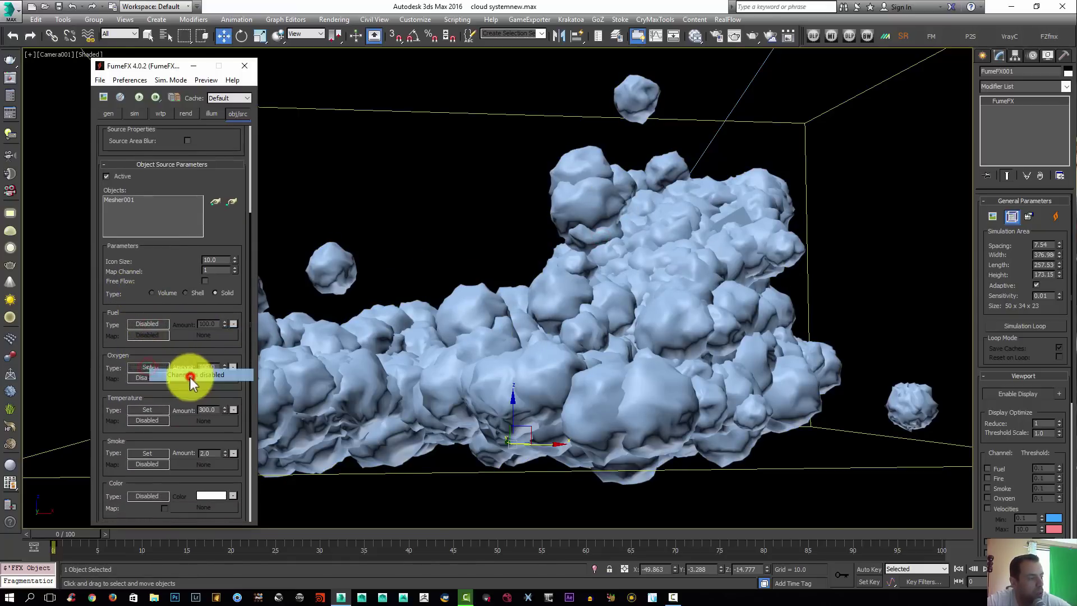
{"action": "left_click", "coordinate": [192, 375]}
Step: Set the object source's smoke amount to 20 and its temperature amount to 100
{"action": "left_click_drag", "start_coordinate": [151, 394], "coordinate": [149, 302]}
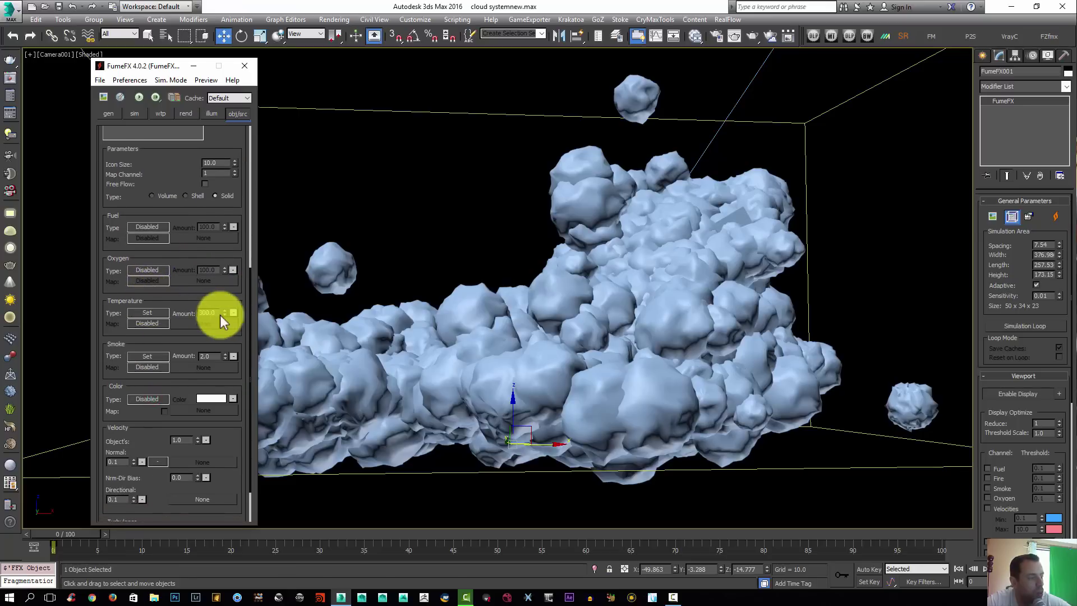
{"action": "right_click", "coordinate": [225, 313]}
{"action": "left_click_drag", "start_coordinate": [179, 348], "coordinate": [177, 297]}
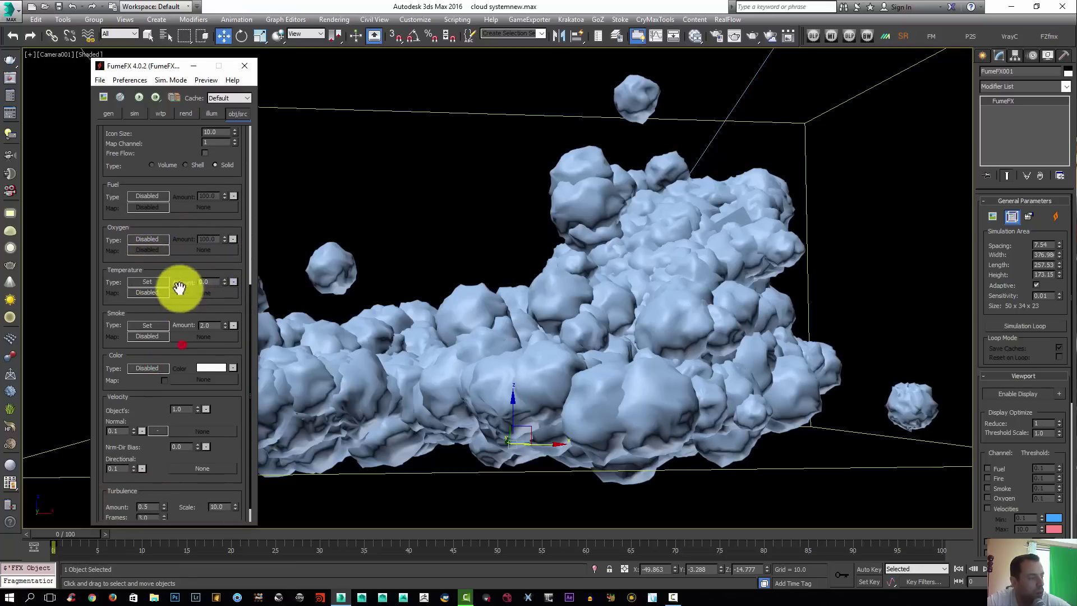
{"action": "left_click", "coordinate": [206, 305]}
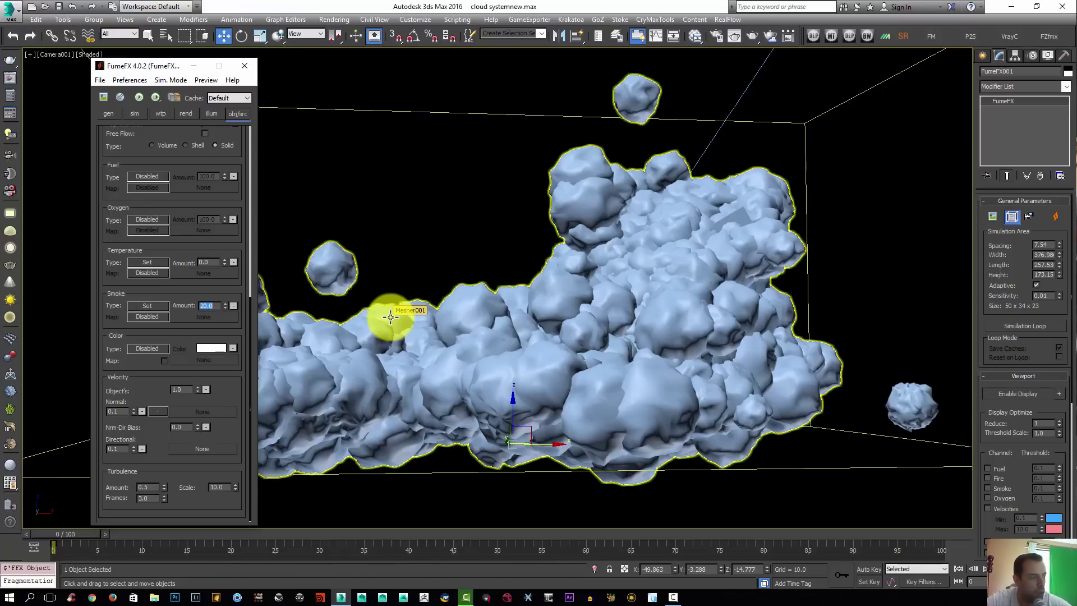
{"action": "left_click", "coordinate": [208, 261]}
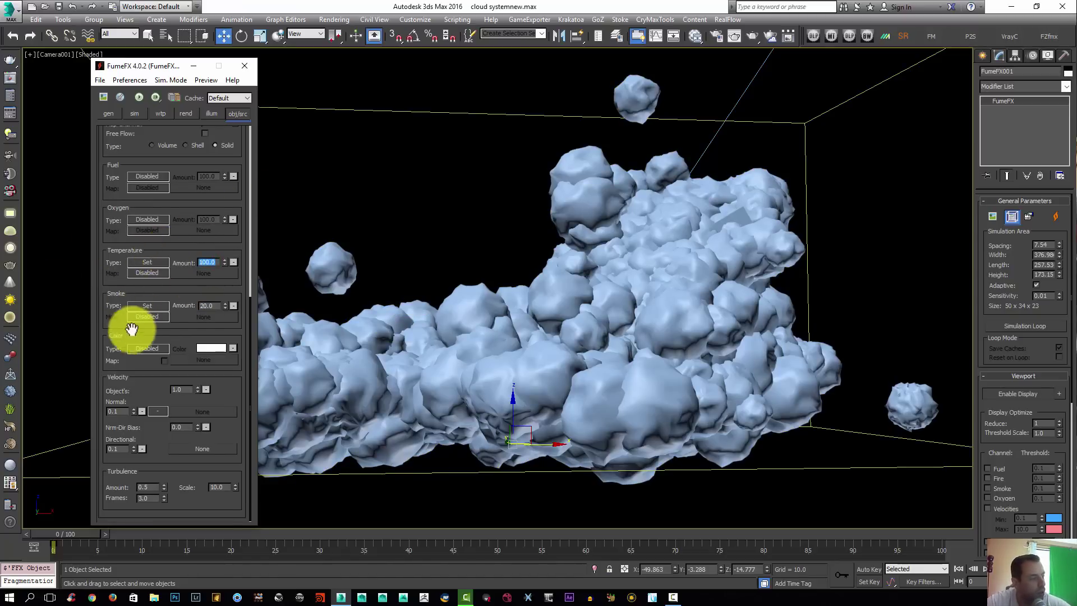
{"action": "left_click_drag", "start_coordinate": [146, 331], "coordinate": [149, 236]}
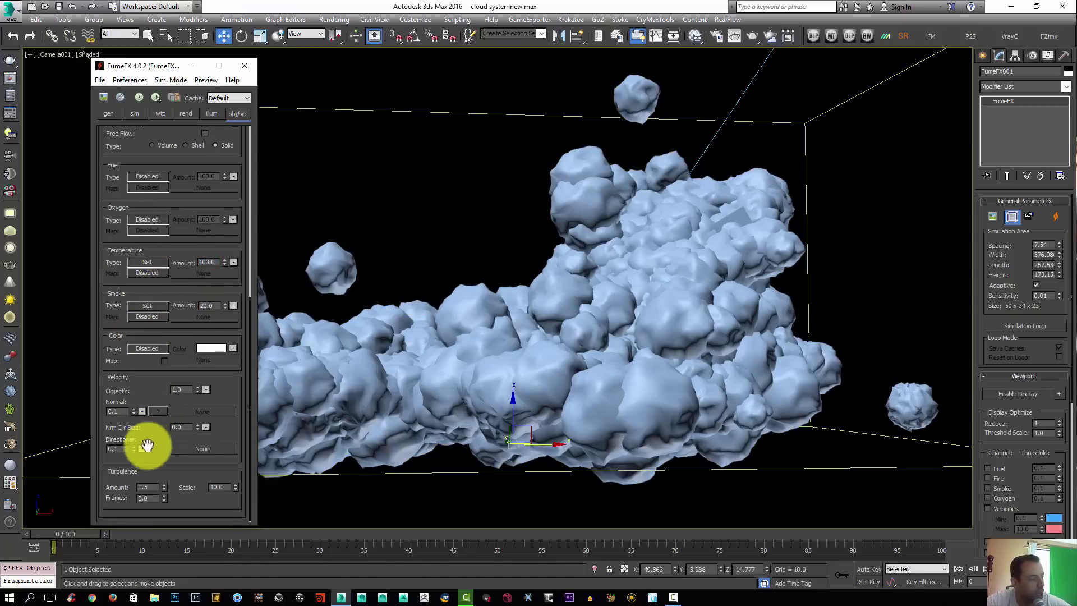
{"action": "left_click", "coordinate": [203, 145]}
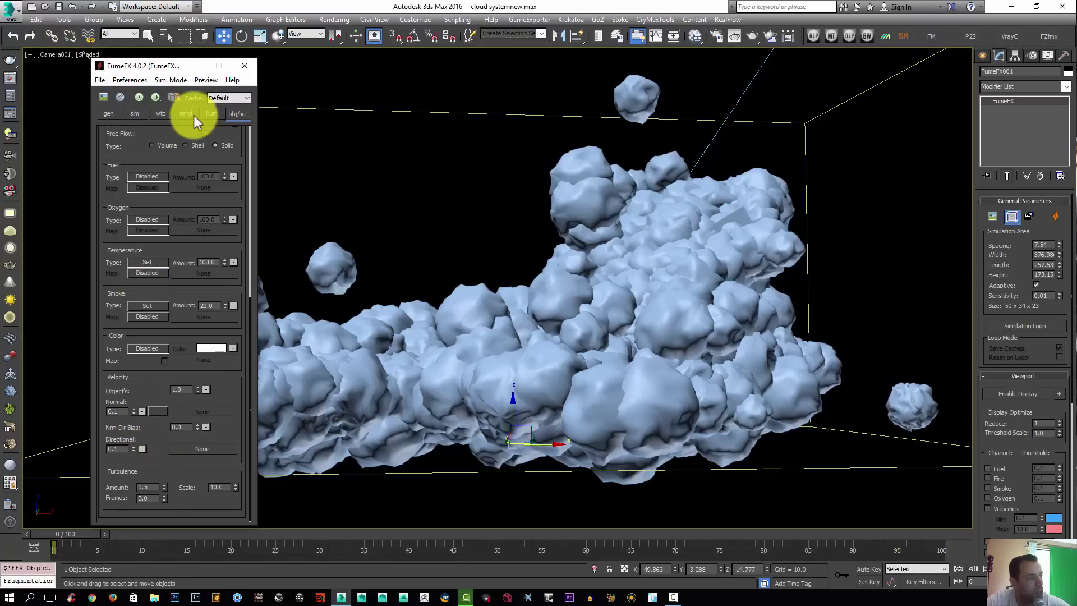
Step: Add the spotlight Spot001 as a light in the FumeFX illumination parameters
{"action": "left_click", "coordinate": [208, 113]}
{"action": "left_click", "coordinate": [116, 211]}
{"action": "left_click", "coordinate": [736, 99]}
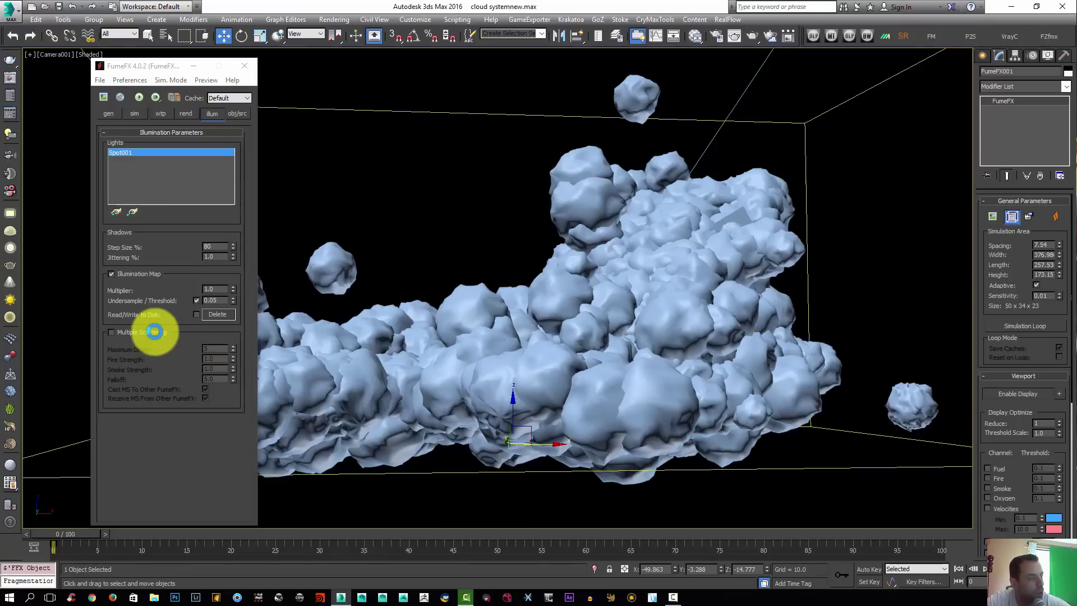
Step: Disable fire in the FumeFX rendering parameters and enable Cast Shadows and Receive Shadows for the smoke
{"action": "left_click", "coordinate": [187, 113]}
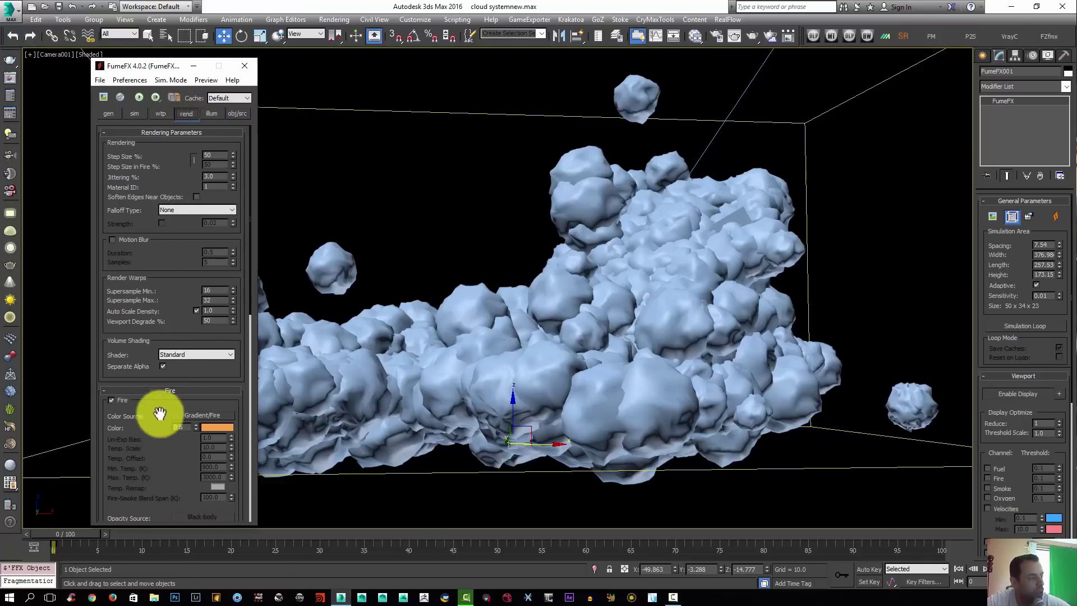
{"action": "left_click", "coordinate": [112, 403]}
{"action": "left_click_drag", "start_coordinate": [148, 418], "coordinate": [196, 111]}
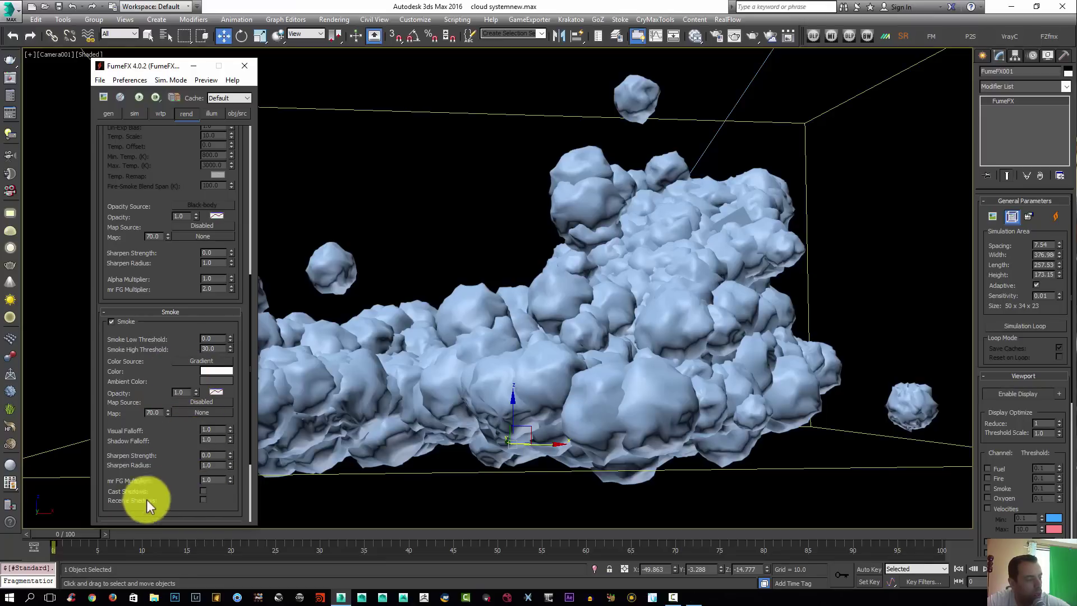
{"action": "left_click", "coordinate": [206, 492]}
{"action": "left_click", "coordinate": [205, 500]}
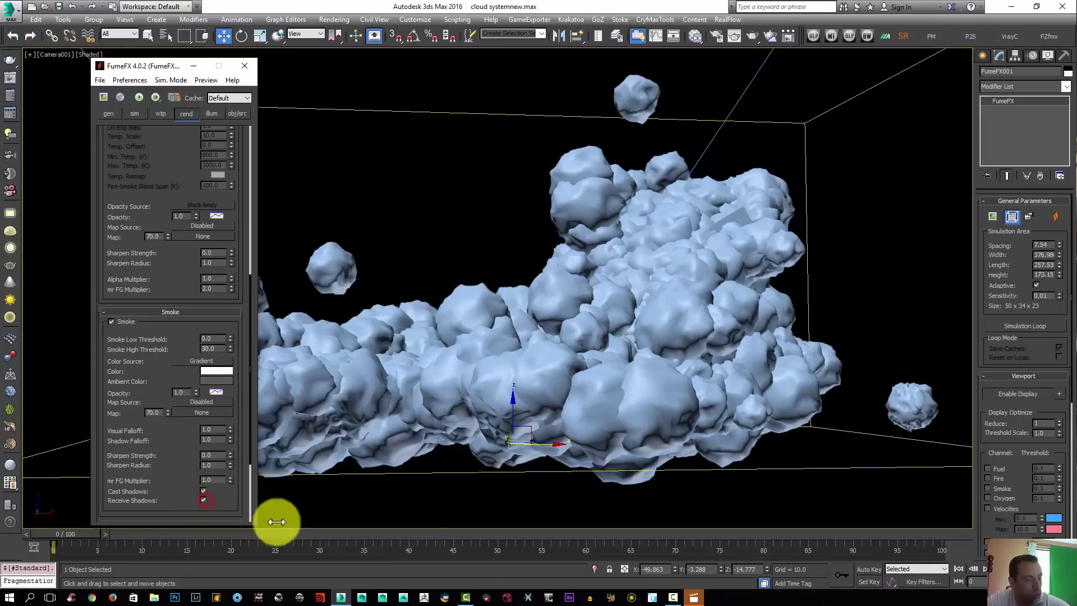
Step: Close the stray Movies & TV window
{"action": "right_click", "coordinate": [692, 599]}
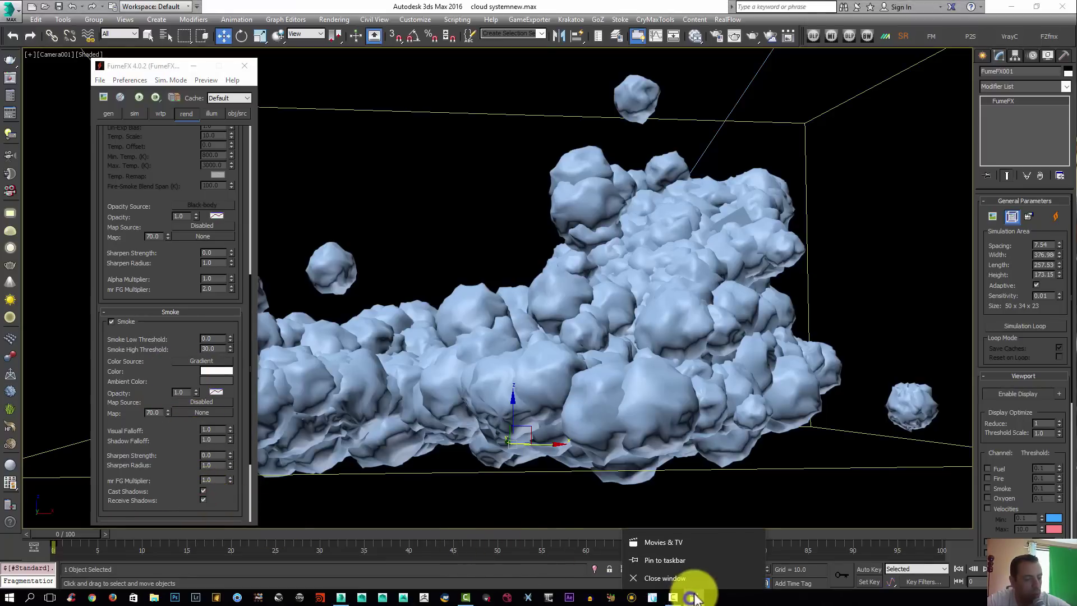
{"action": "left_click", "coordinate": [661, 582]}
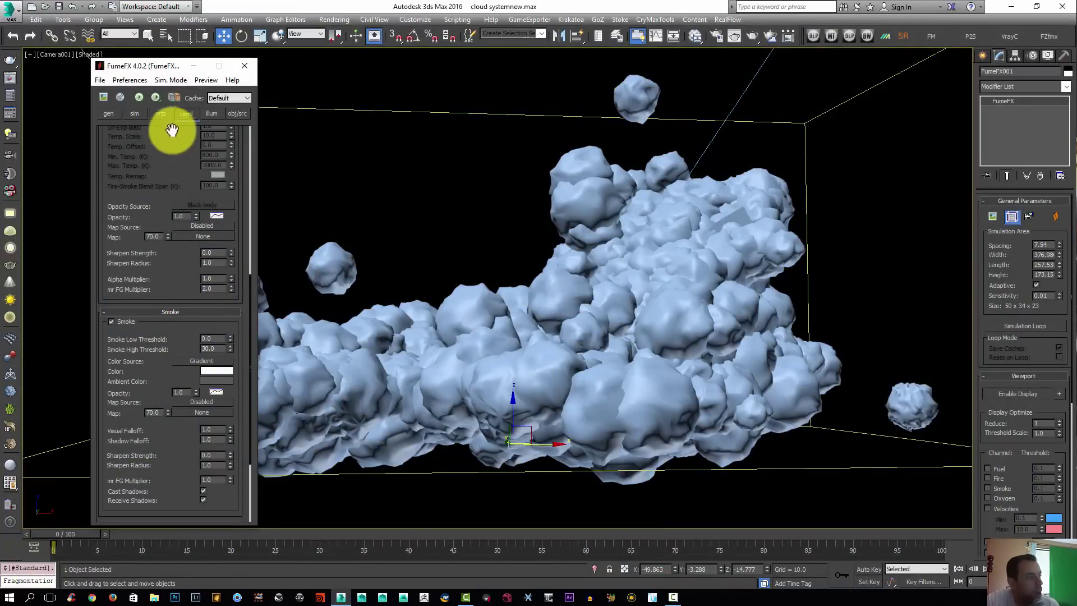
Step: Set the QCG solver's quality to 10 and its maximum iterations to 35, keeping the Default advection
{"action": "left_click", "coordinate": [135, 113]}
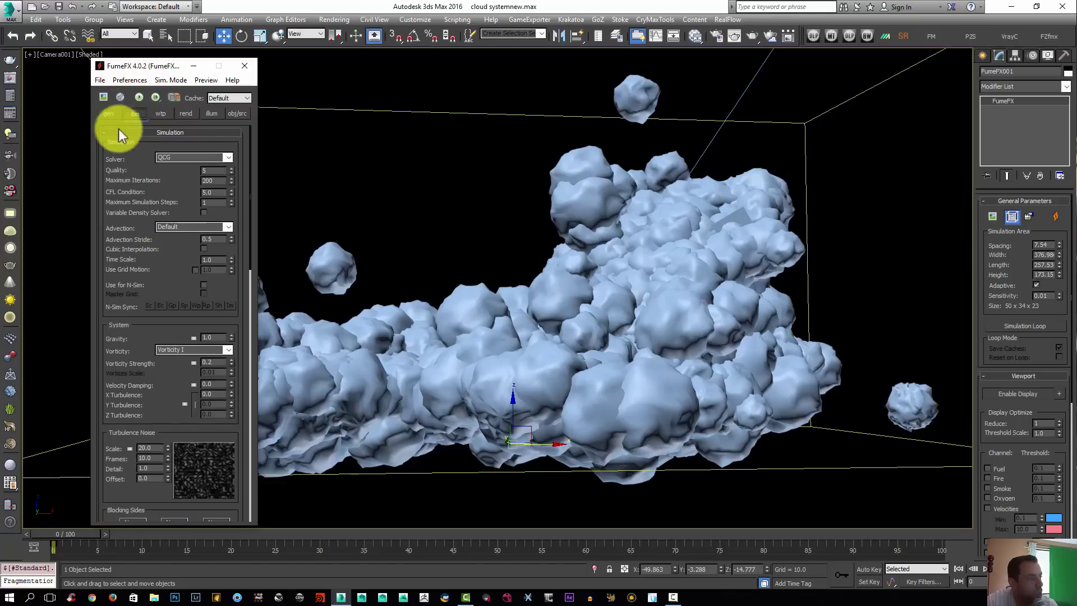
{"action": "double_click", "coordinate": [211, 169]}
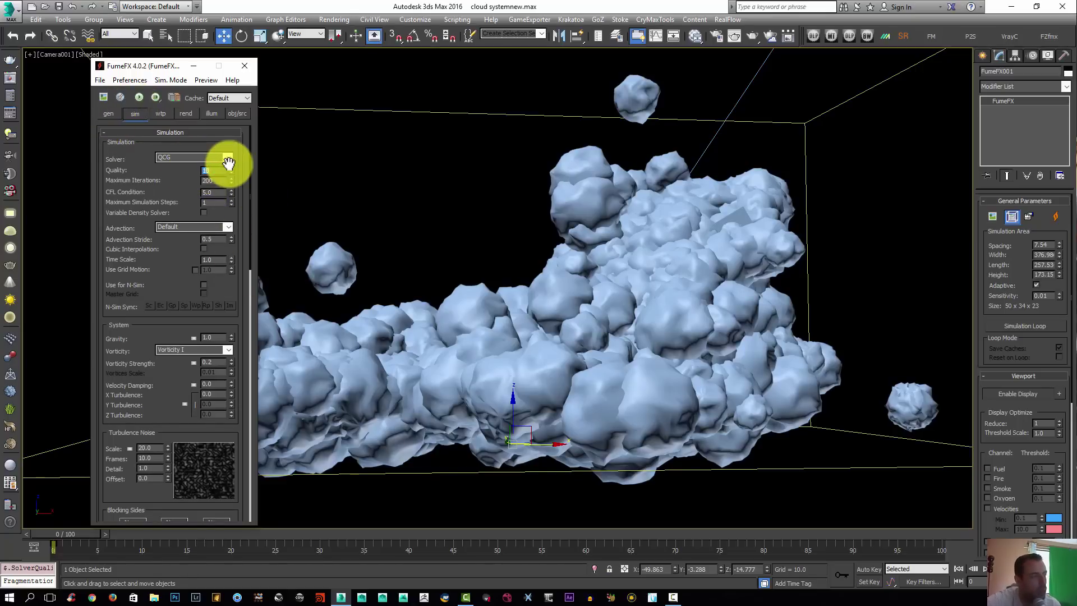
{"action": "double_click", "coordinate": [209, 181]}
{"action": "double_click", "coordinate": [212, 180]}
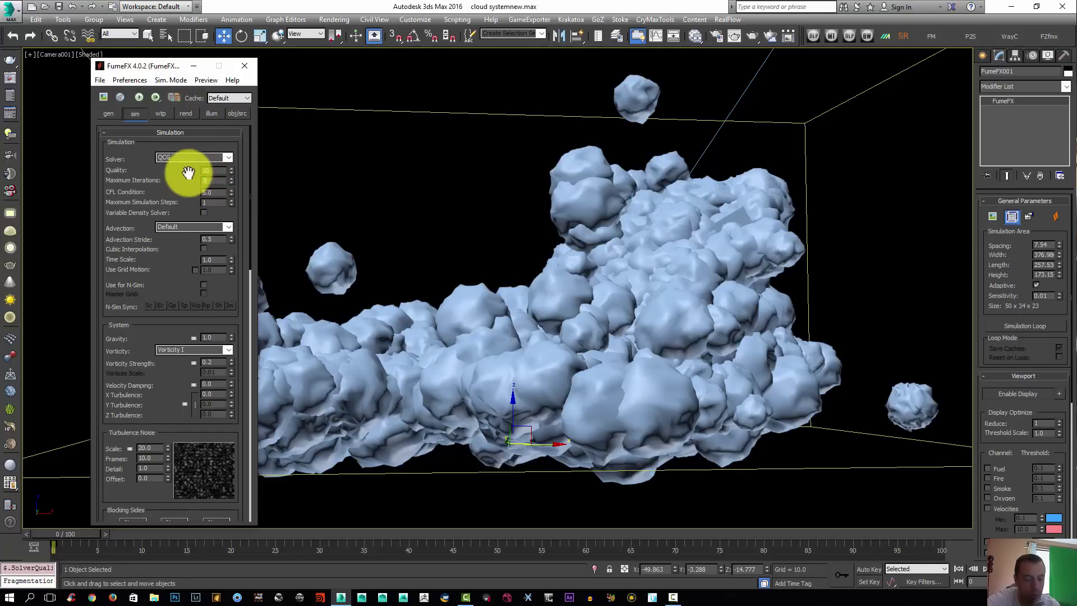
{"action": "type", "text": "35"}
{"action": "key", "text": "Return"}
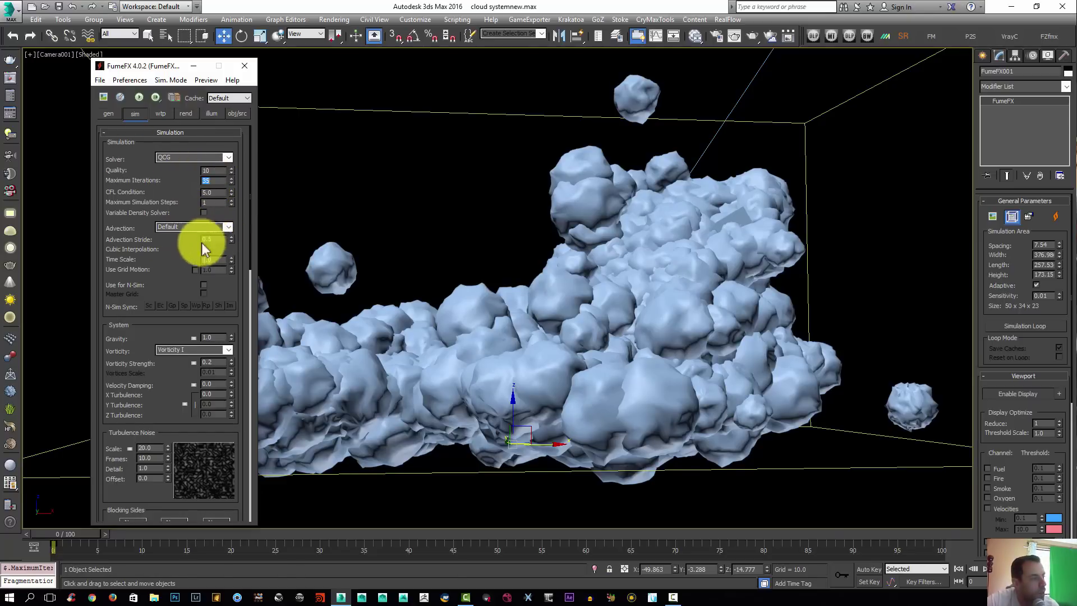
{"action": "left_click", "coordinate": [224, 227]}
{"action": "left_click", "coordinate": [162, 236]}
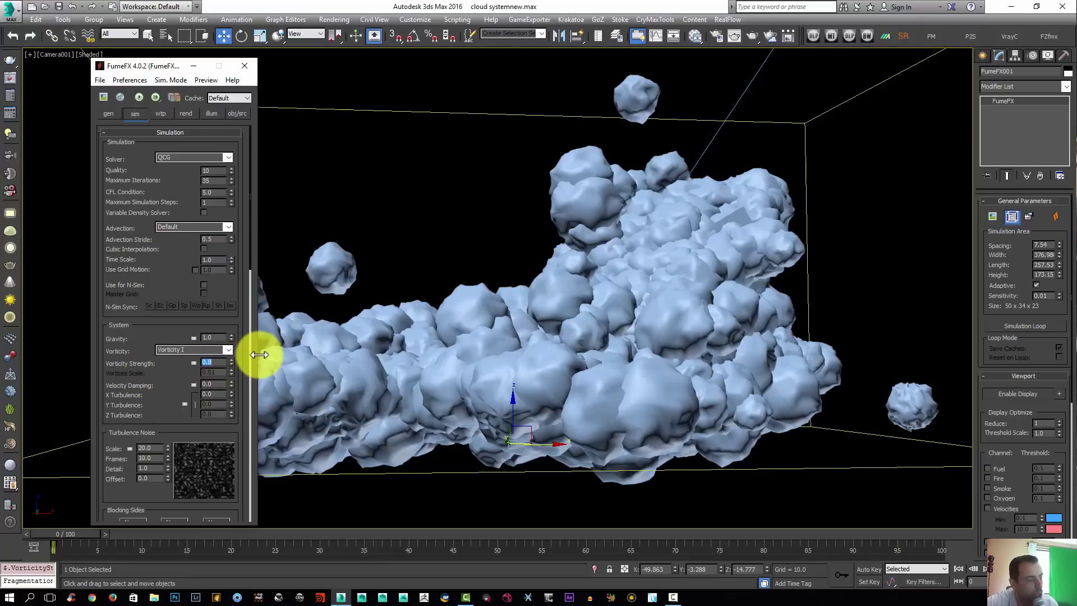
Step: Set gravity to 0, vorticity strength to 0.8 and X turbulence to 0.5, with turbulence noise scale 10 and detail 5
{"action": "left_click_drag", "start_coordinate": [227, 307], "coordinate": [223, 257]}
{"action": "double_click", "coordinate": [213, 323]}
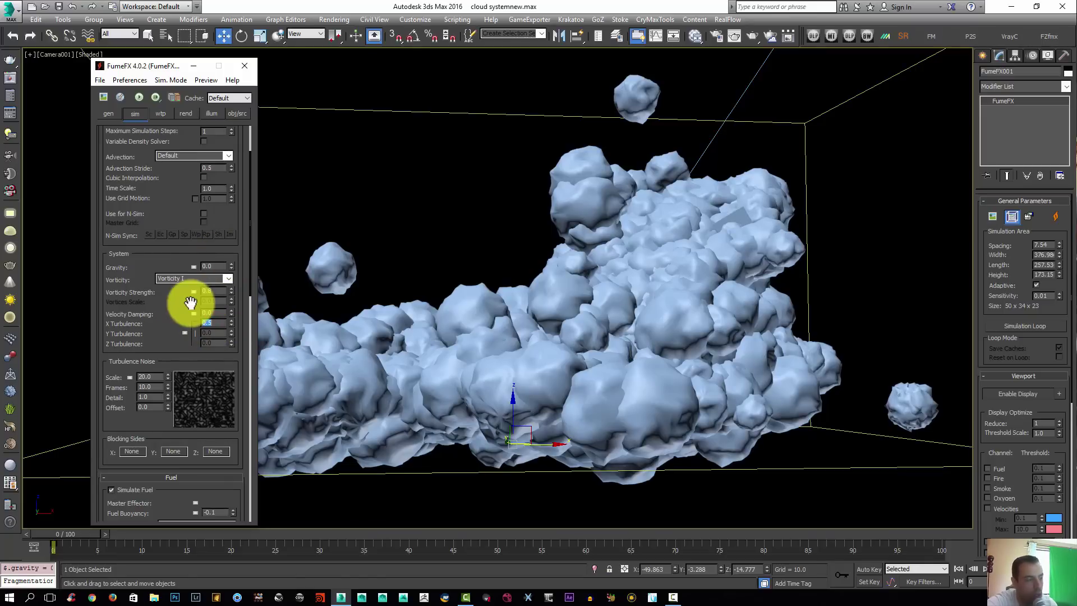
{"action": "double_click", "coordinate": [156, 375]}
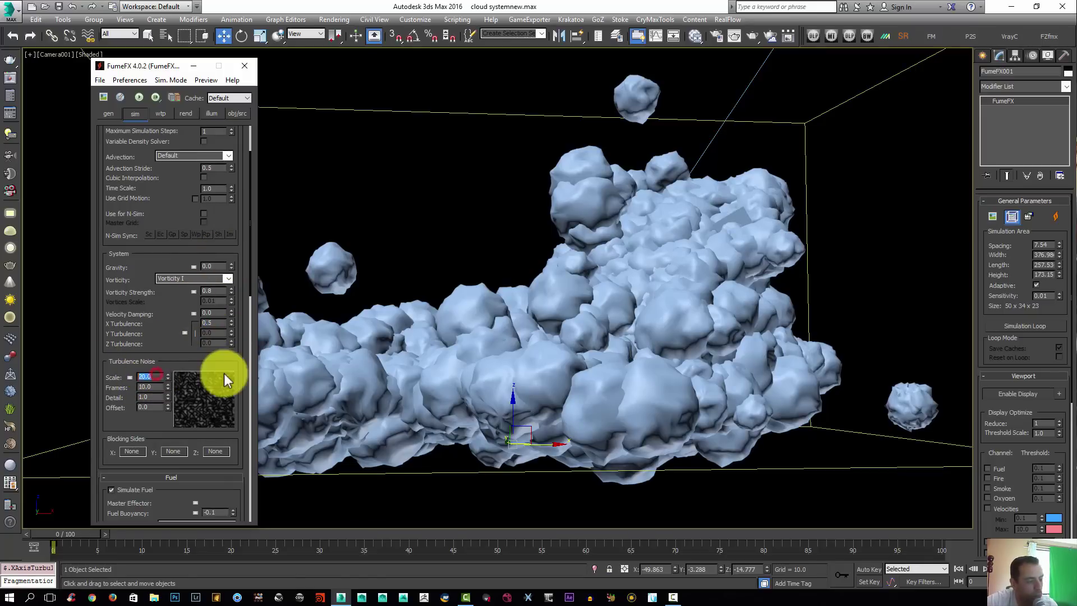
{"action": "key", "text": "Return"}
{"action": "double_click", "coordinate": [152, 397]}
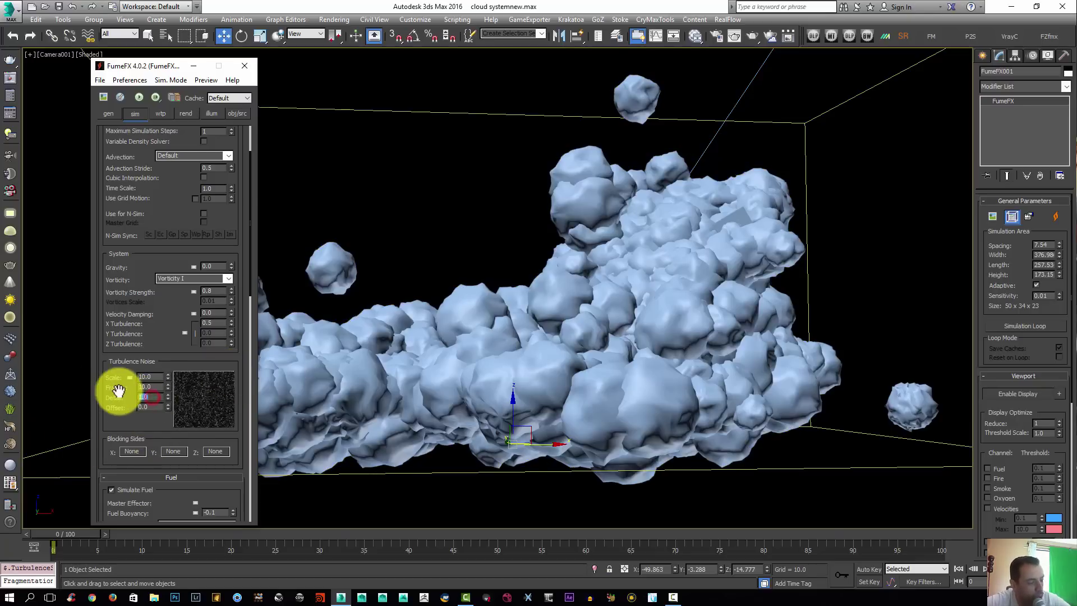
Step: Block the simulation's -Z side and turn off fuel simulation
{"action": "left_click_drag", "start_coordinate": [152, 414], "coordinate": [176, 342]}
{"action": "left_click", "coordinate": [219, 371]}
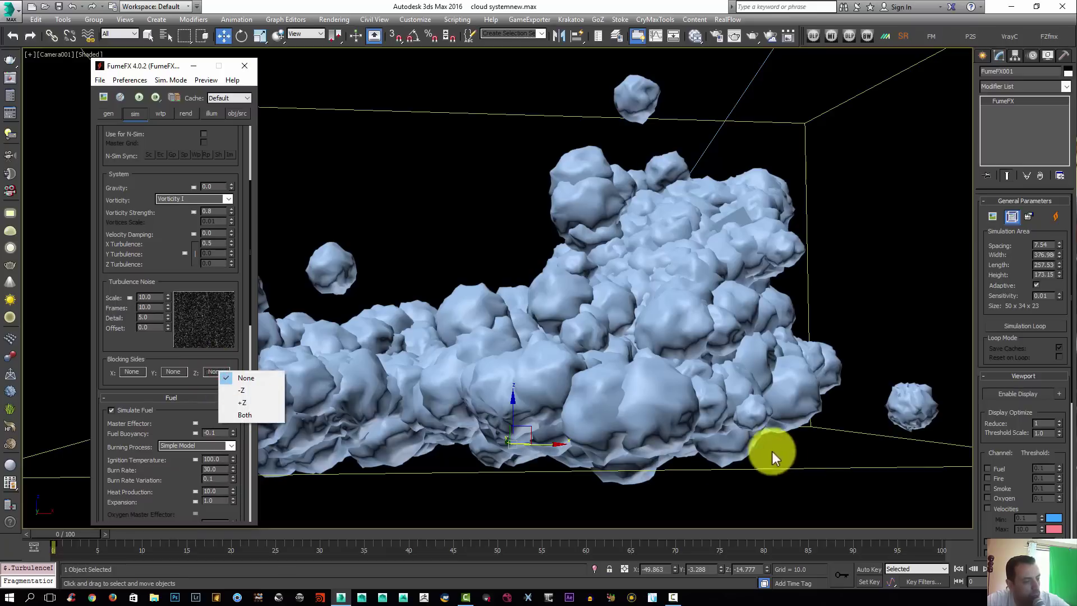
{"action": "left_click", "coordinate": [249, 393]}
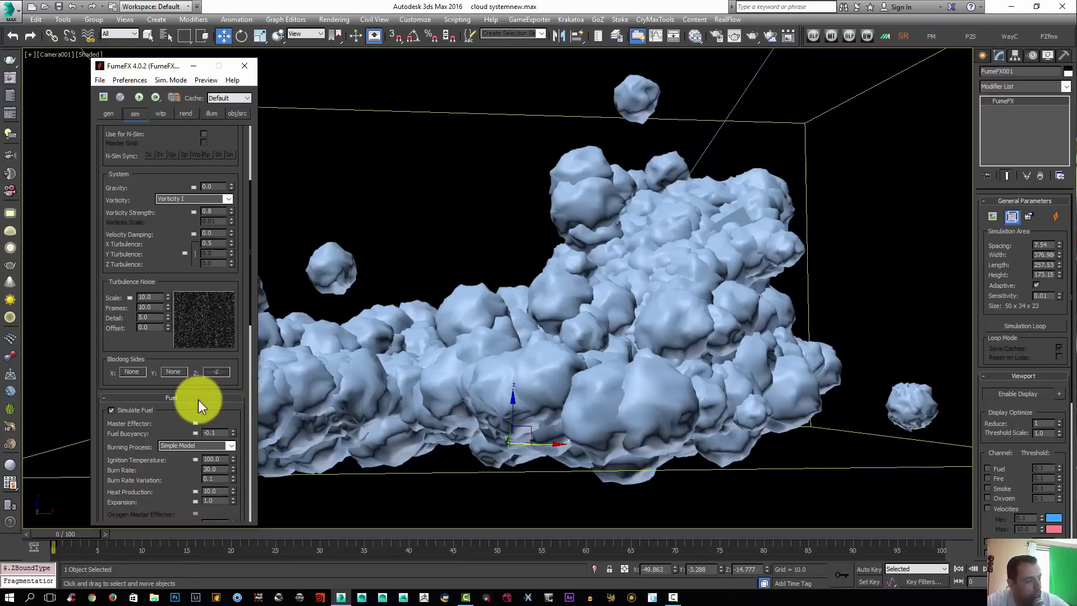
{"action": "left_click_drag", "start_coordinate": [195, 416], "coordinate": [192, 331]}
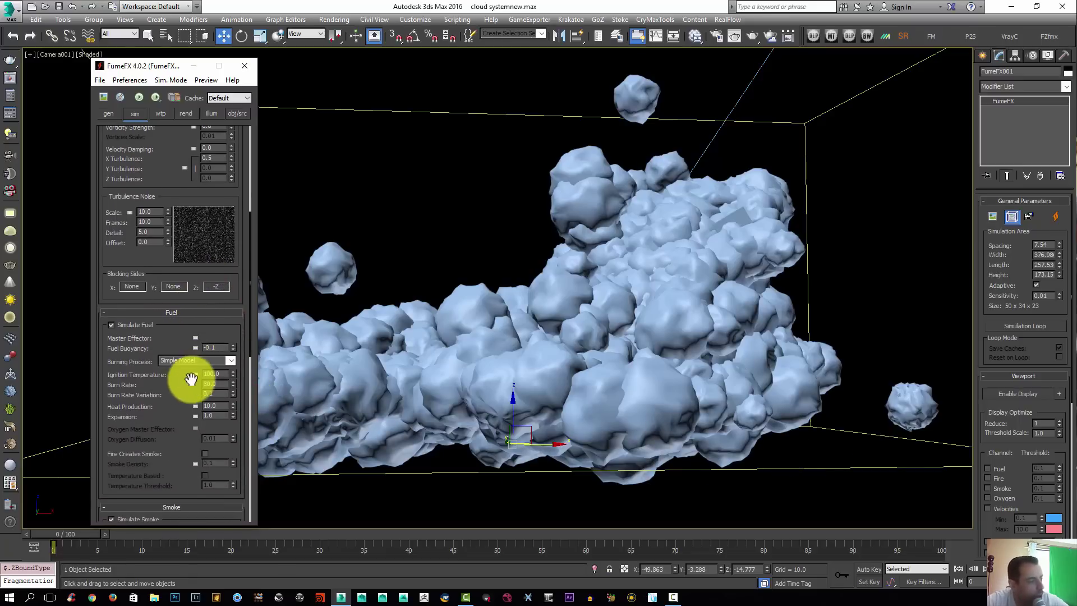
{"action": "left_click", "coordinate": [113, 323]}
{"action": "left_click", "coordinate": [104, 313]}
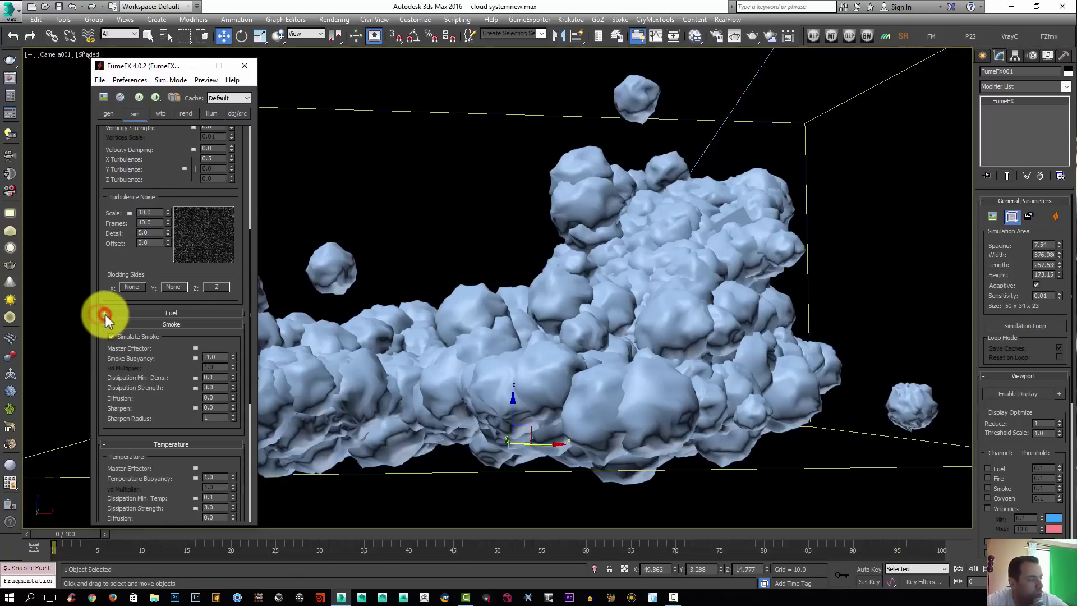
Step: Set the smoke's buoyancy to 0 and both its minimum dissipation density and dissipation strength to 0.01
{"action": "type", "text": "-"}
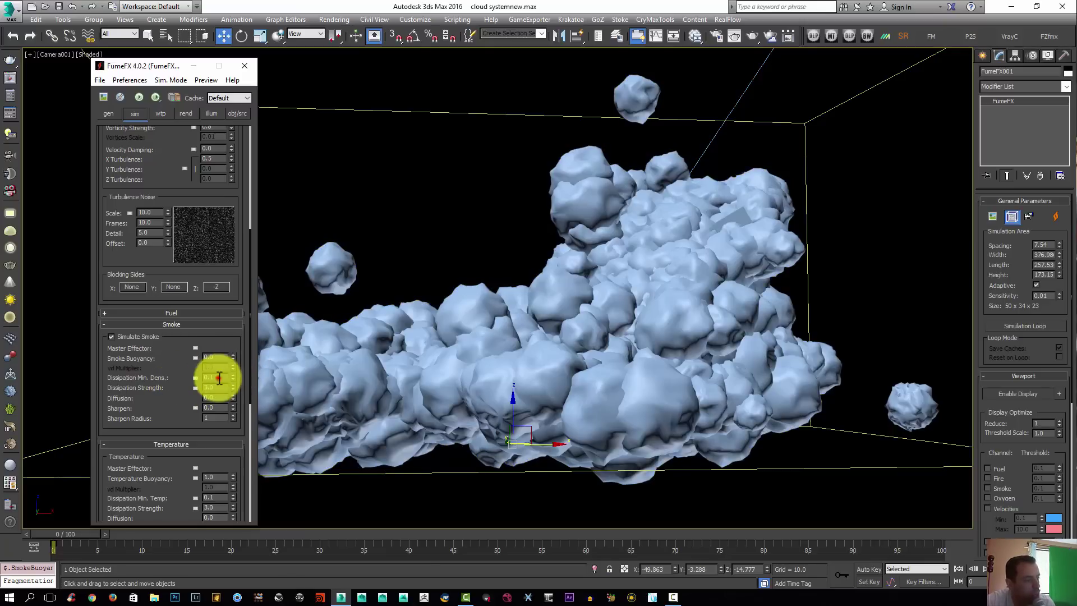
{"action": "left_click_drag", "start_coordinate": [217, 378], "coordinate": [209, 379]}
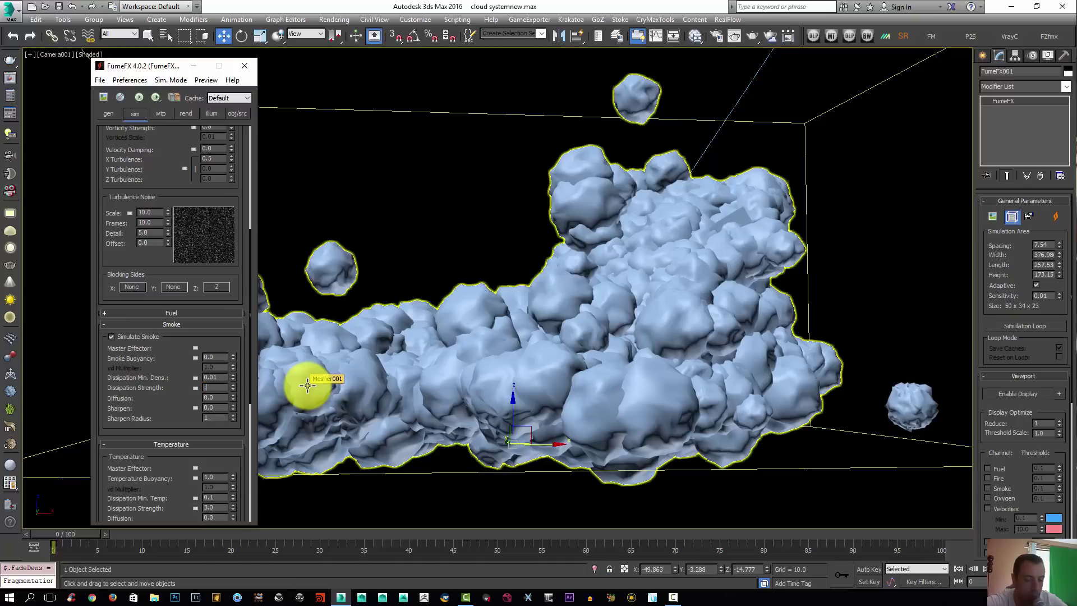
{"action": "left_click", "coordinate": [194, 411]}
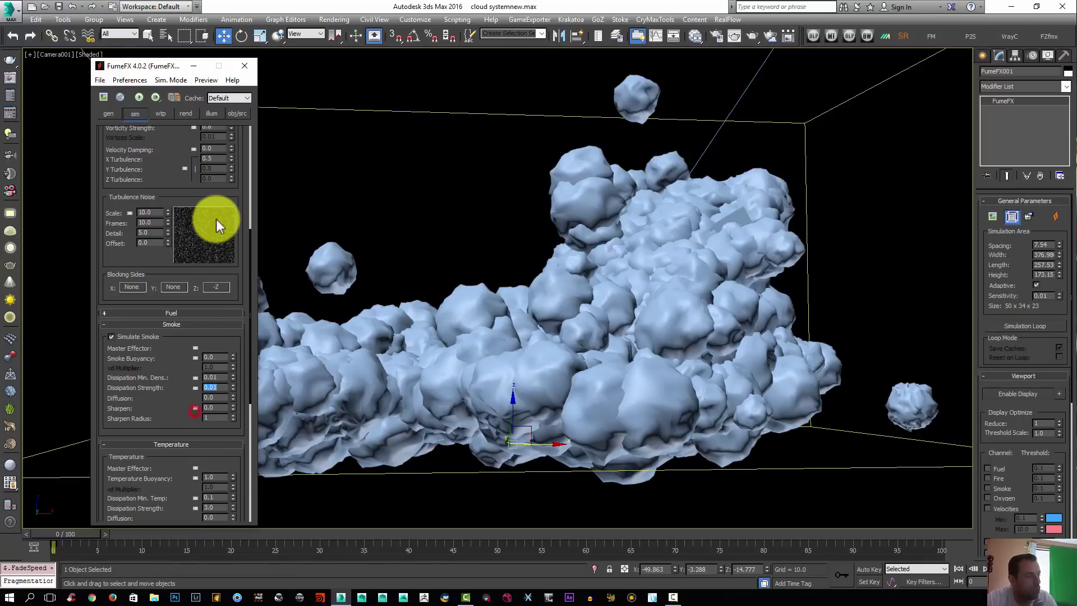
Step: Set the grid spacing to 2.0 and the default cache path to K:\APPCACHE\customcloud\FumeFX408_.fxd
{"action": "left_click", "coordinate": [108, 114]}
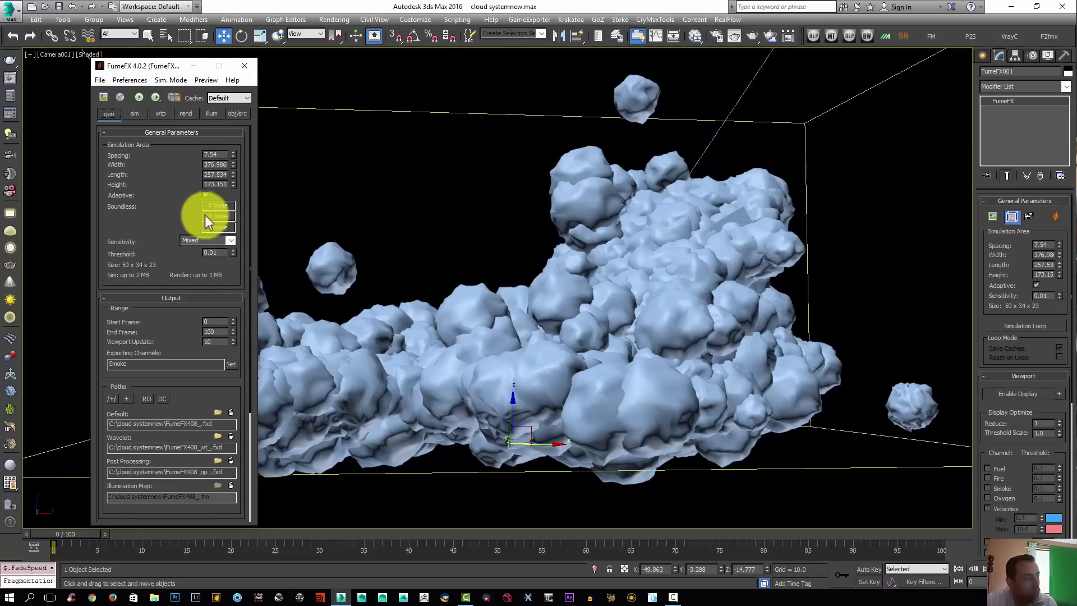
{"action": "double_click", "coordinate": [217, 154]}
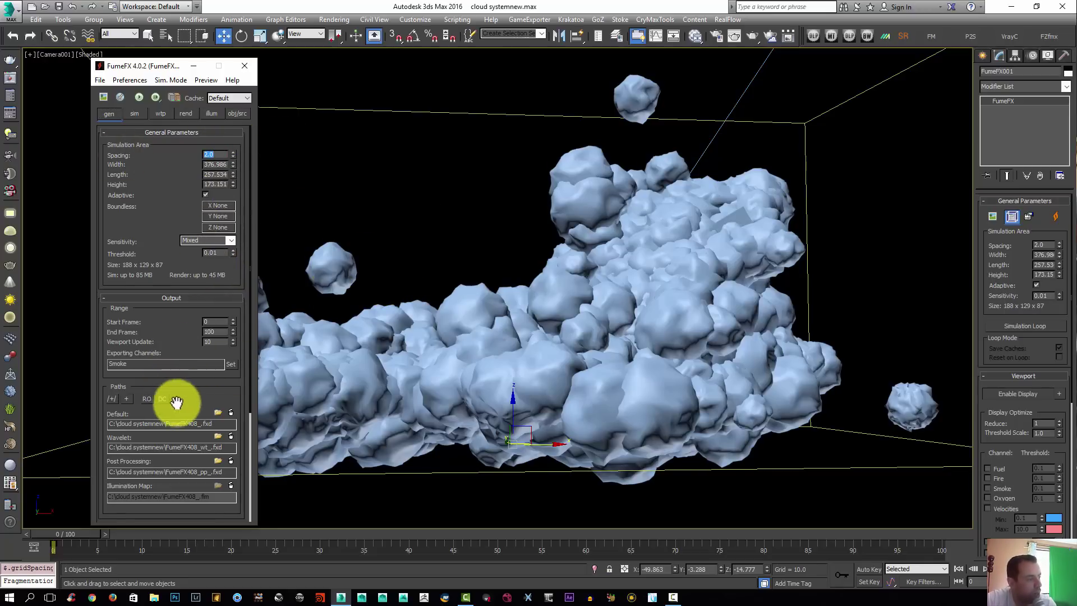
{"action": "left_click_drag", "start_coordinate": [177, 399], "coordinate": [180, 336]}
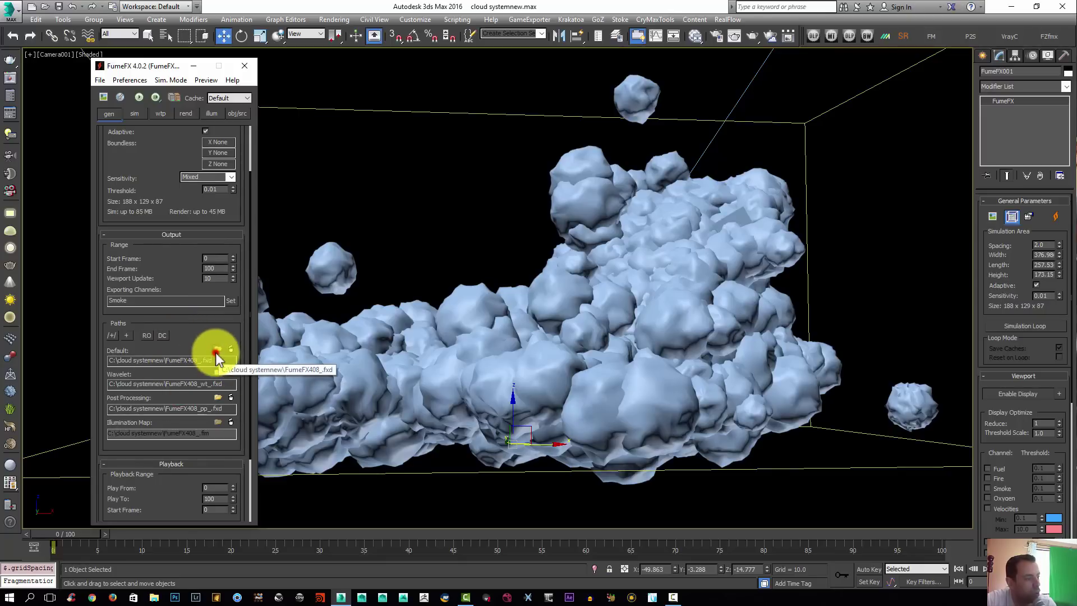
{"action": "left_click", "coordinate": [215, 352]}
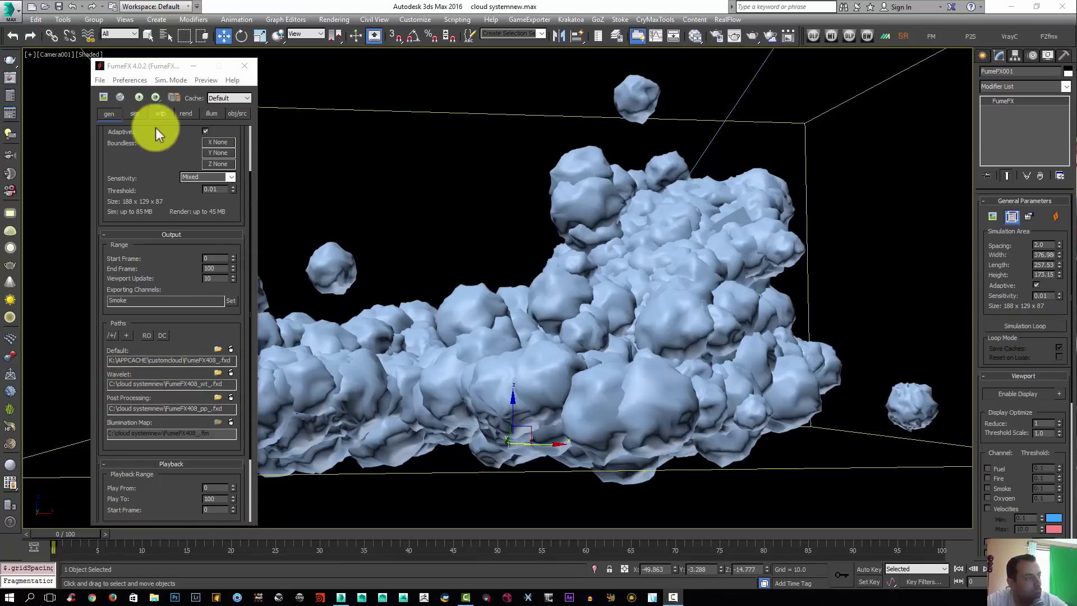
Step: Save the scene and open the FumeFX output preview, placing it clear of the simulation settings
{"action": "left_click", "coordinate": [103, 96]}
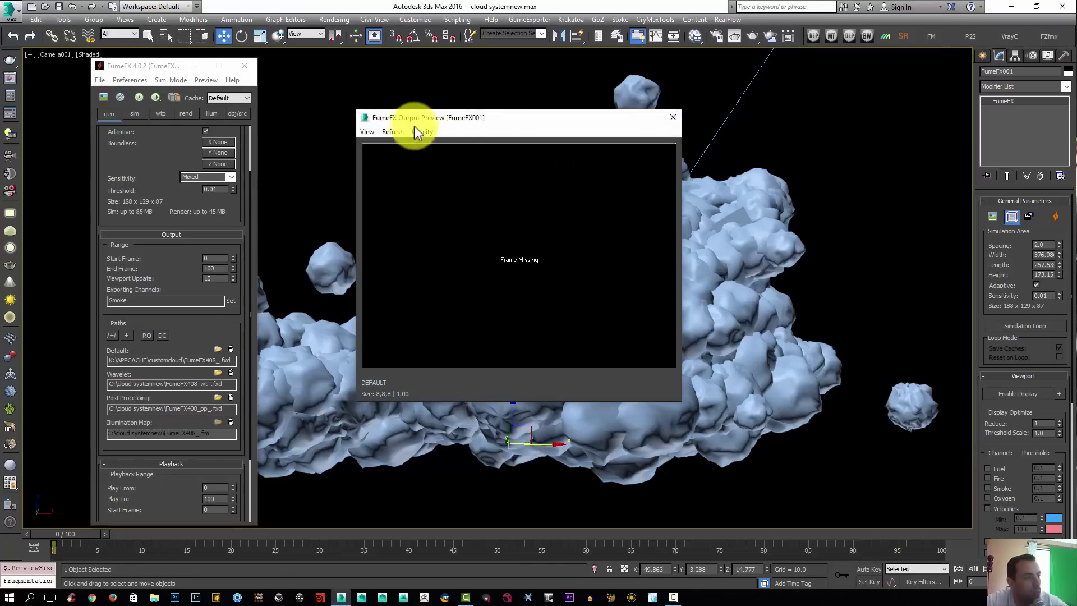
{"action": "left_click", "coordinate": [60, 7]}
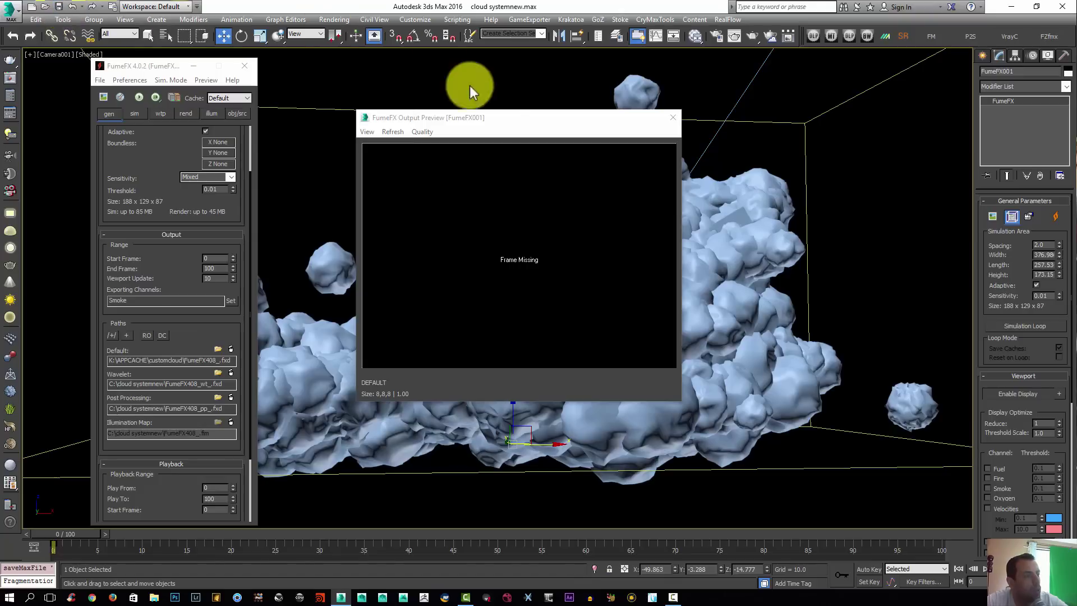
{"action": "left_click_drag", "start_coordinate": [483, 118], "coordinate": [754, 65]}
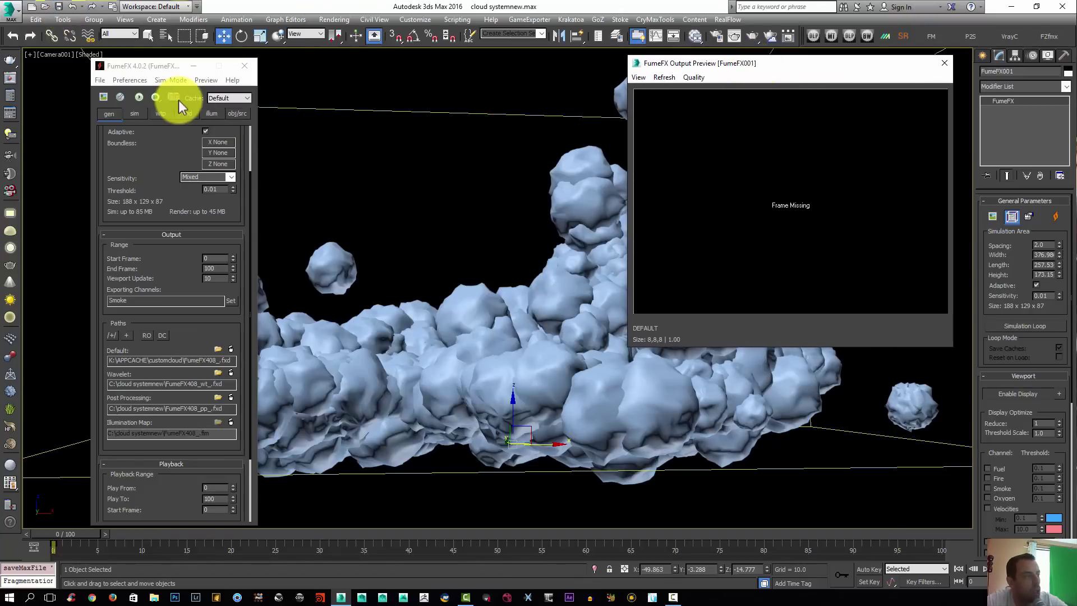
Step: Start the default simulation and switch the output preview to a shaded display of the smoke
{"action": "left_click_drag", "start_coordinate": [150, 67], "coordinate": [119, 56]}
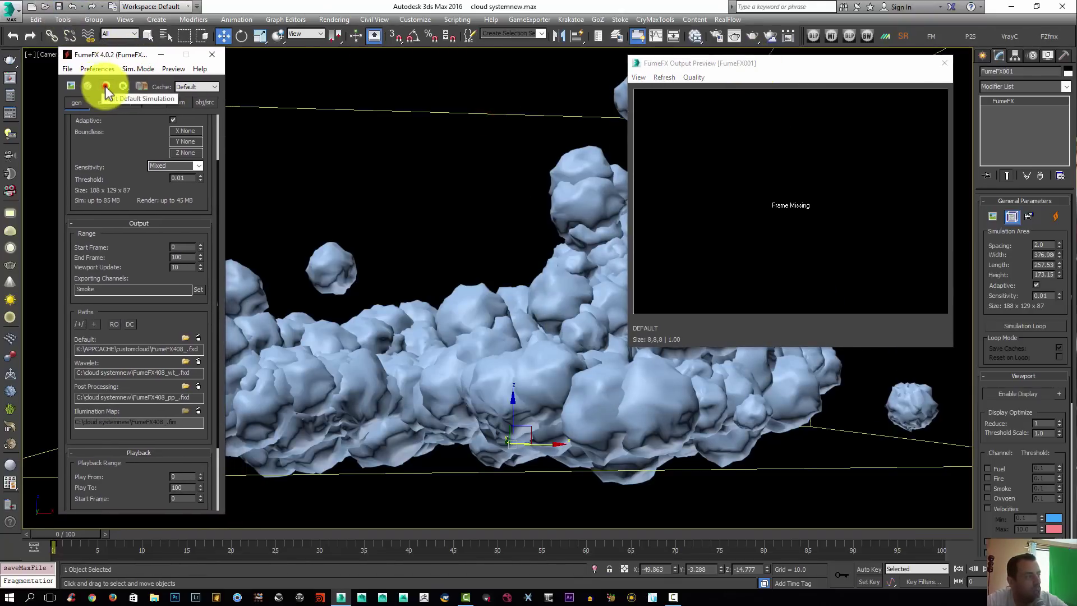
{"action": "left_click", "coordinate": [105, 85]}
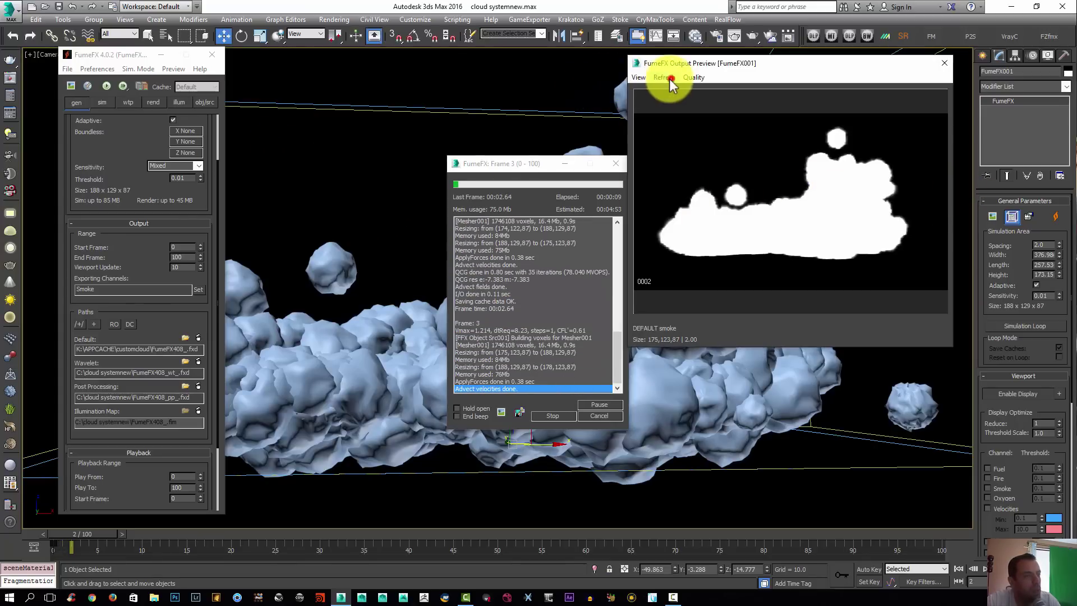
{"action": "left_click", "coordinate": [637, 77]}
{"action": "left_click", "coordinate": [575, 121]}
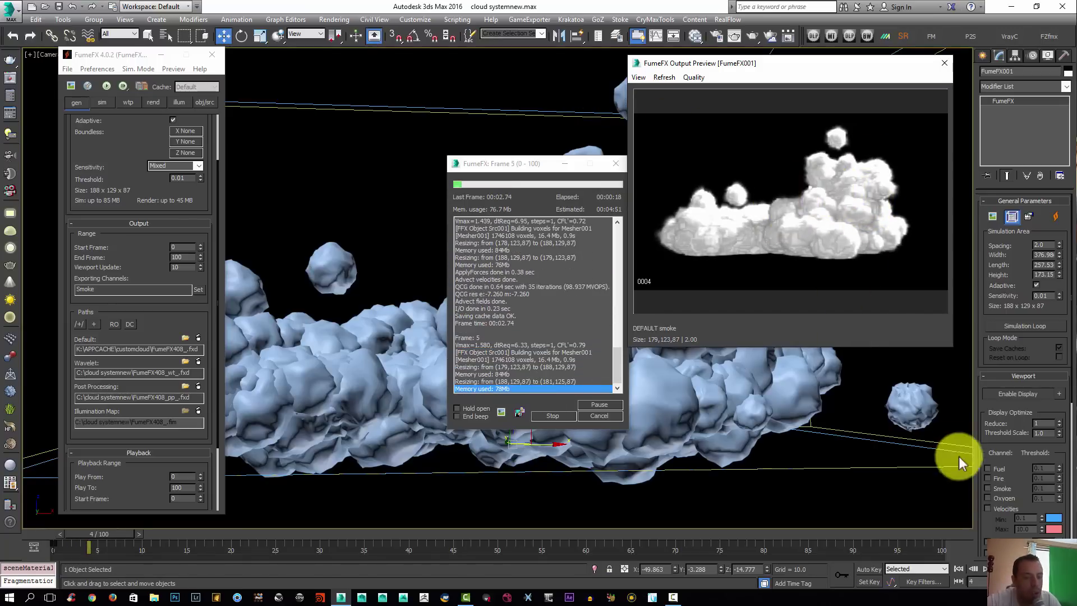
Step: Orbit the camera around the cloud while the simulation runs
{"action": "left_click", "coordinate": [1051, 581]}
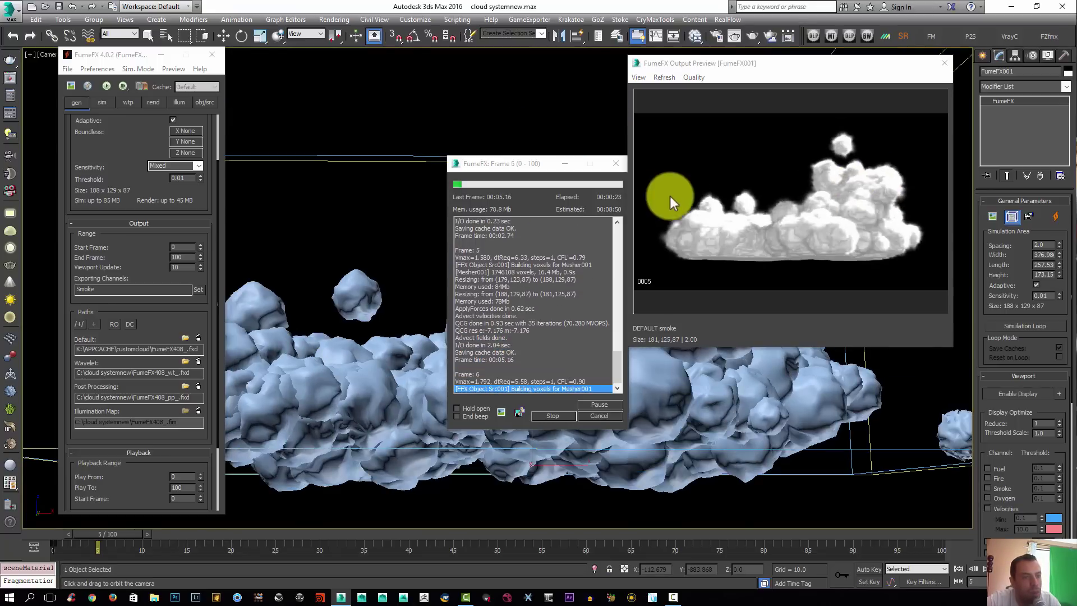
{"action": "left_click_drag", "start_coordinate": [385, 207], "coordinate": [711, 204]}
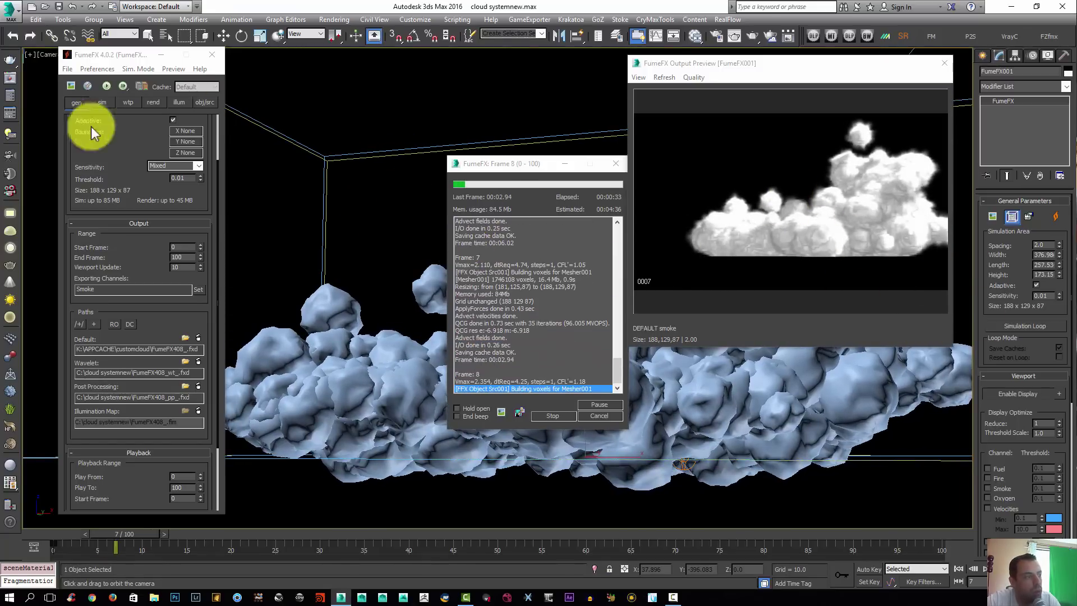
Step: Set the temperature amount of the Mesher001 object source to 500
{"action": "left_click", "coordinate": [199, 103]}
{"action": "left_click_drag", "start_coordinate": [192, 365], "coordinate": [187, 193]}
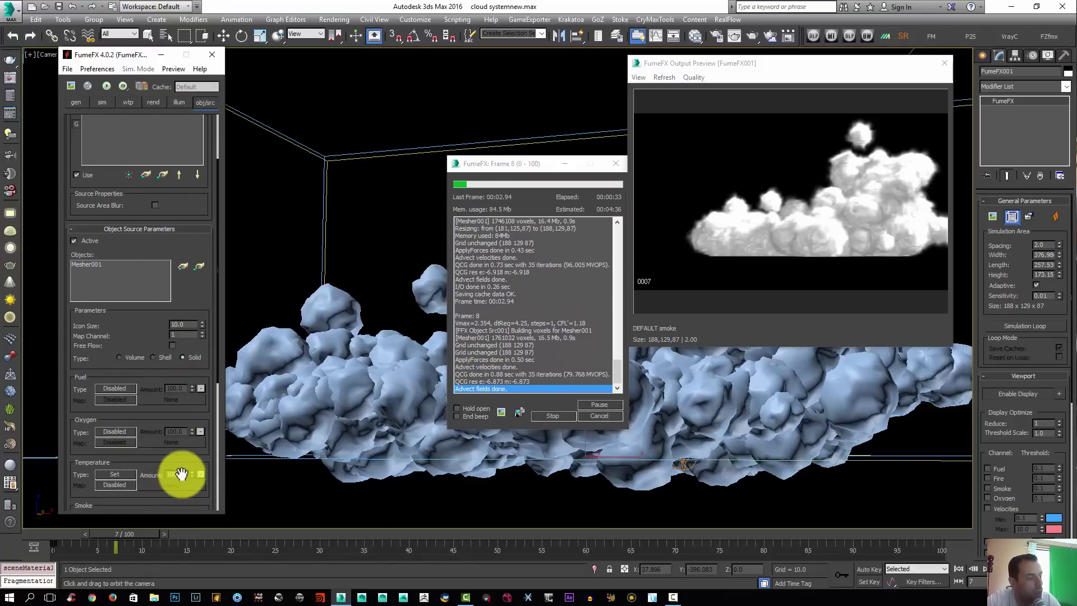
{"action": "scroll", "coordinate": [179, 456], "scroll_direction": "down", "scroll_amount": 3}
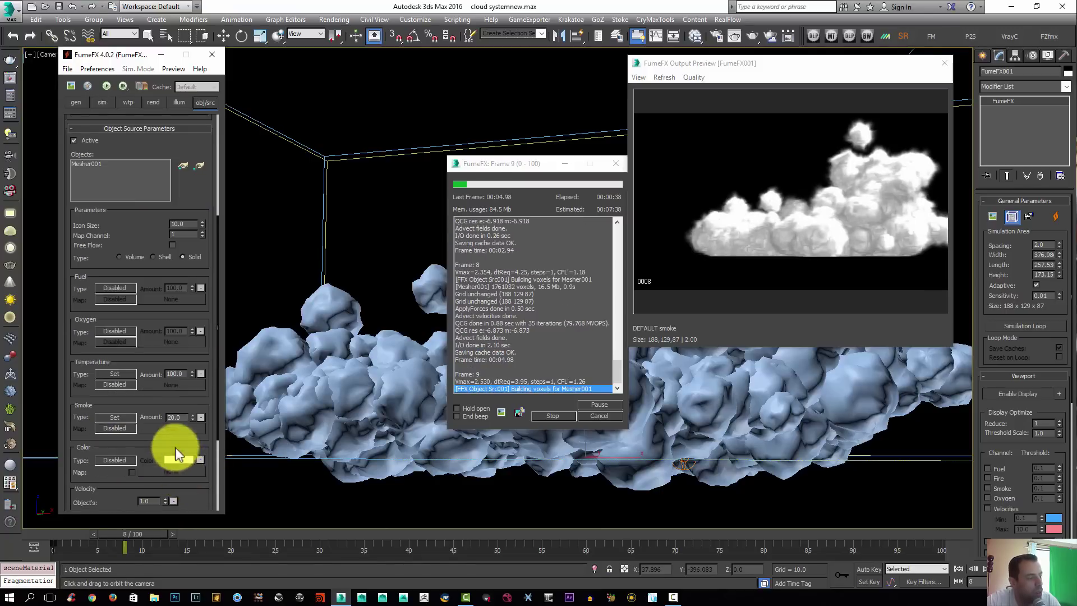
{"action": "left_click", "coordinate": [177, 373]}
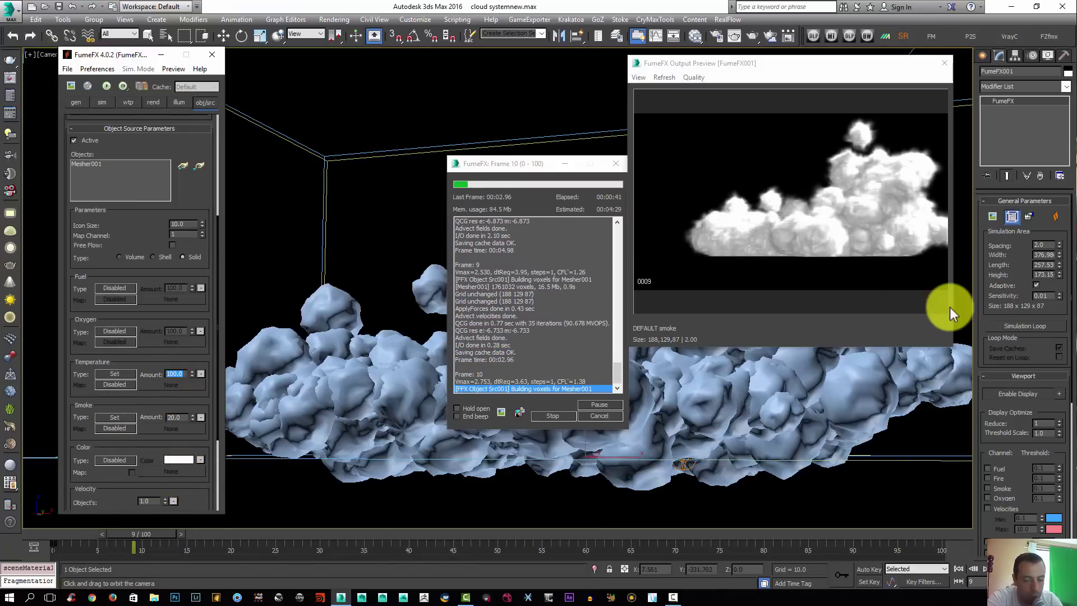
{"action": "type", "text": "50"}
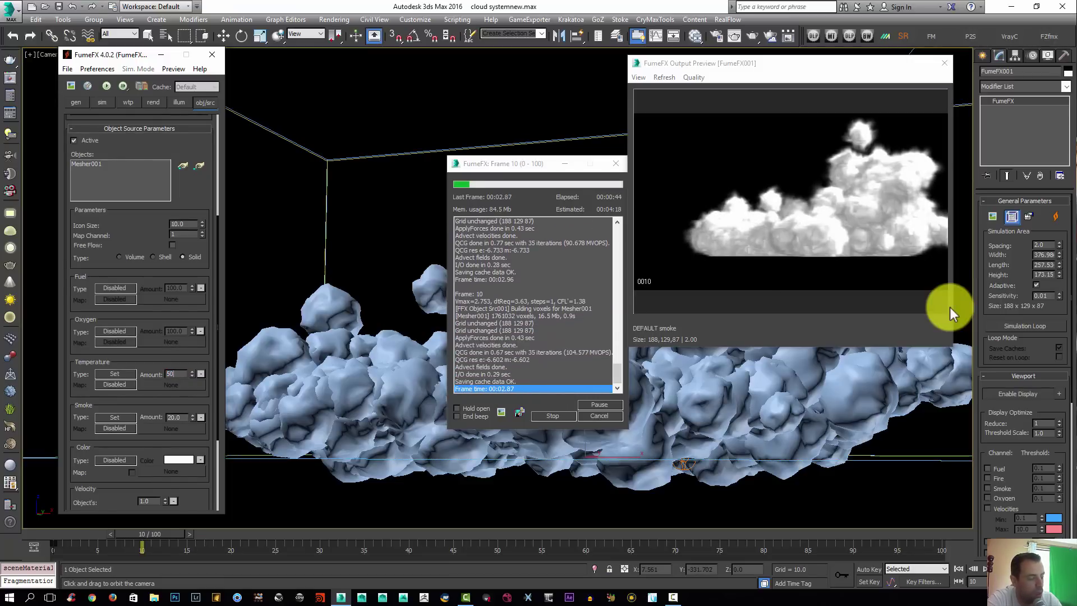
{"action": "type", "text": "00"}
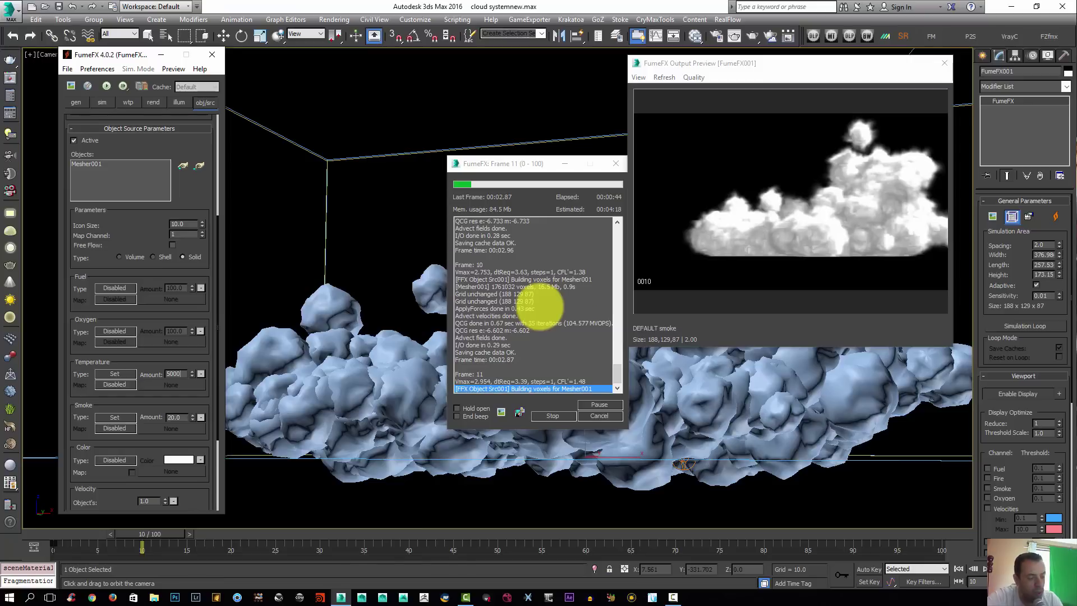
{"action": "key", "text": "Return"}
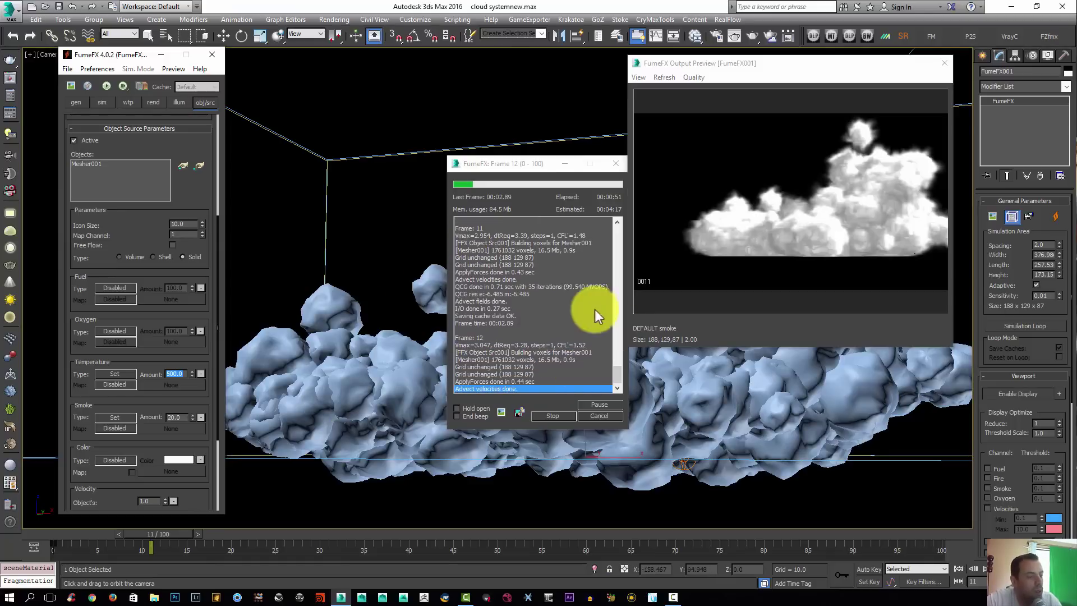
Step: Stop the running simulation, switch back to the cloud scene in 3ds Max and move the output preview nearer the simulation settings
{"action": "left_click", "coordinate": [555, 416]}
{"action": "left_click", "coordinate": [588, 416]}
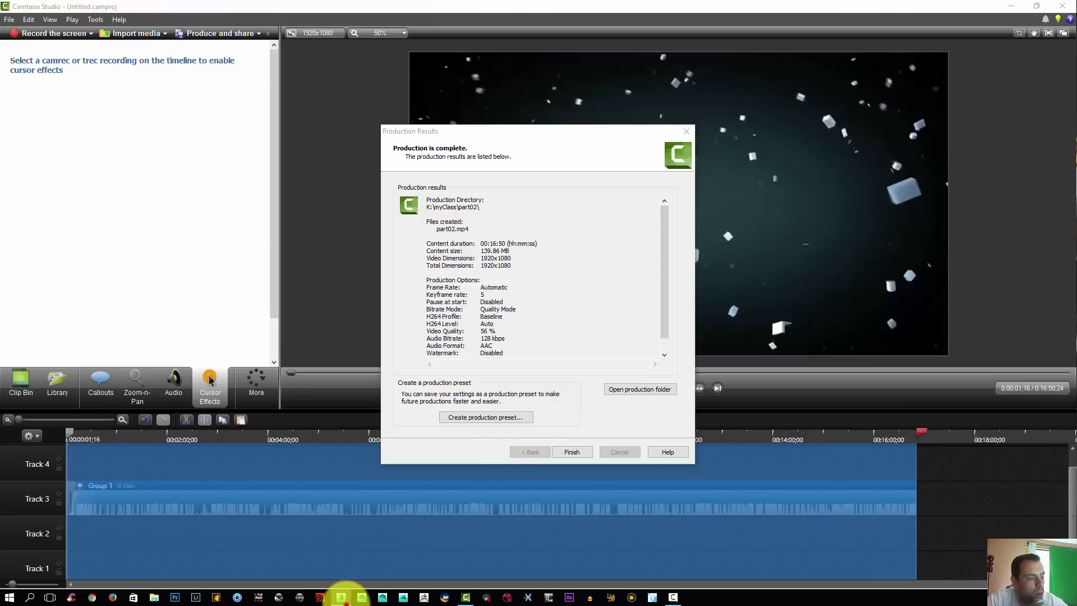
{"action": "left_click", "coordinate": [346, 594]}
{"action": "mouse_move", "coordinate": [344, 599]}
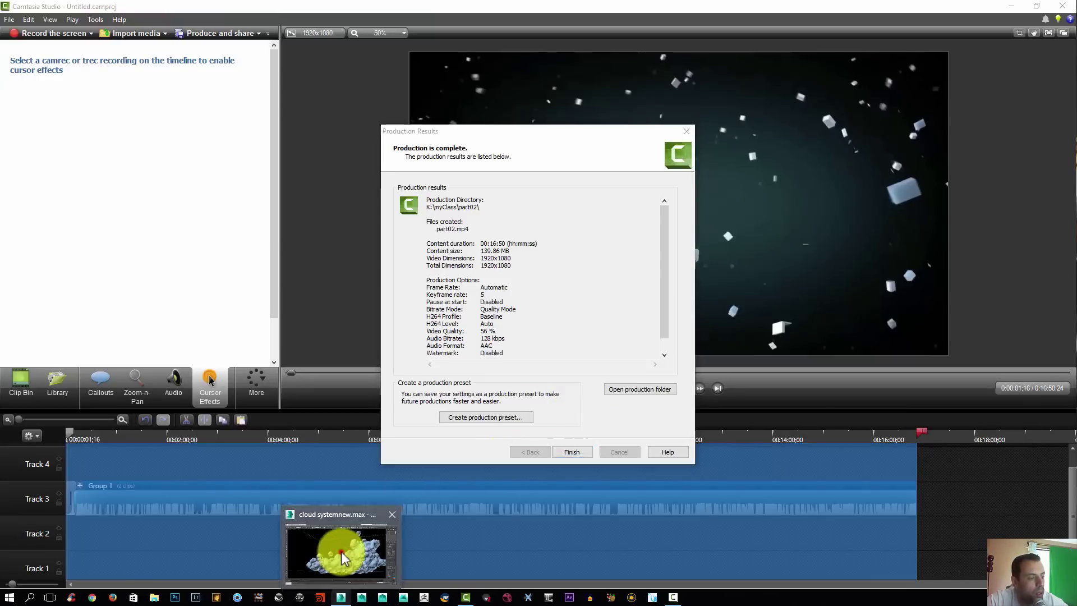
{"action": "left_click", "coordinate": [341, 547]}
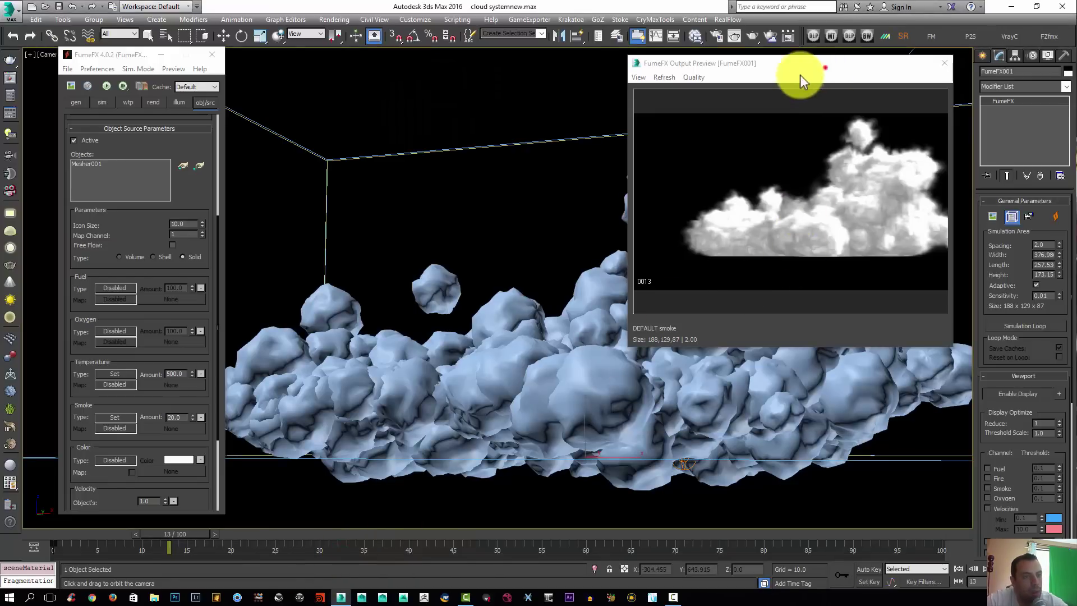
{"action": "left_click_drag", "start_coordinate": [779, 79], "coordinate": [622, 107]}
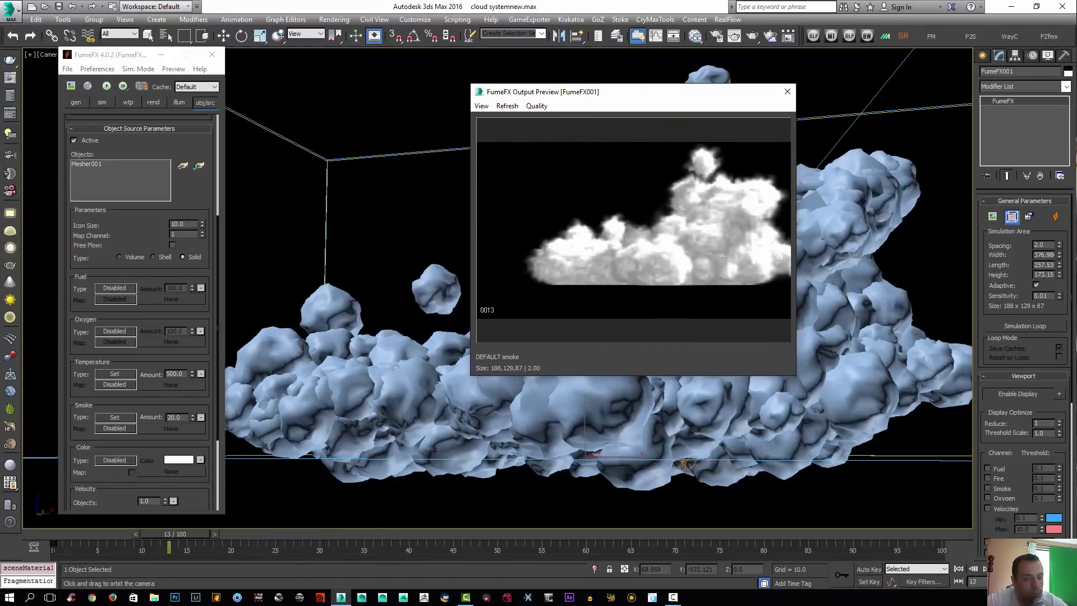
Step: Set the smoke opacity to 0.5 in the FumeFX rendering parameters
{"action": "mouse_move", "coordinate": [415, 331]}
{"action": "left_mouse_down"}
{"action": "mouse_move", "coordinate": [428, 334]}
{"action": "mouse_move", "coordinate": [425, 348]}
{"action": "mouse_move", "coordinate": [450, 335]}
{"action": "mouse_move", "coordinate": [409, 336]}
{"action": "mouse_move", "coordinate": [431, 336]}
{"action": "left_mouse_up"}
{"action": "right_click", "coordinate": [431, 336]}
{"action": "left_click", "coordinate": [150, 102]}
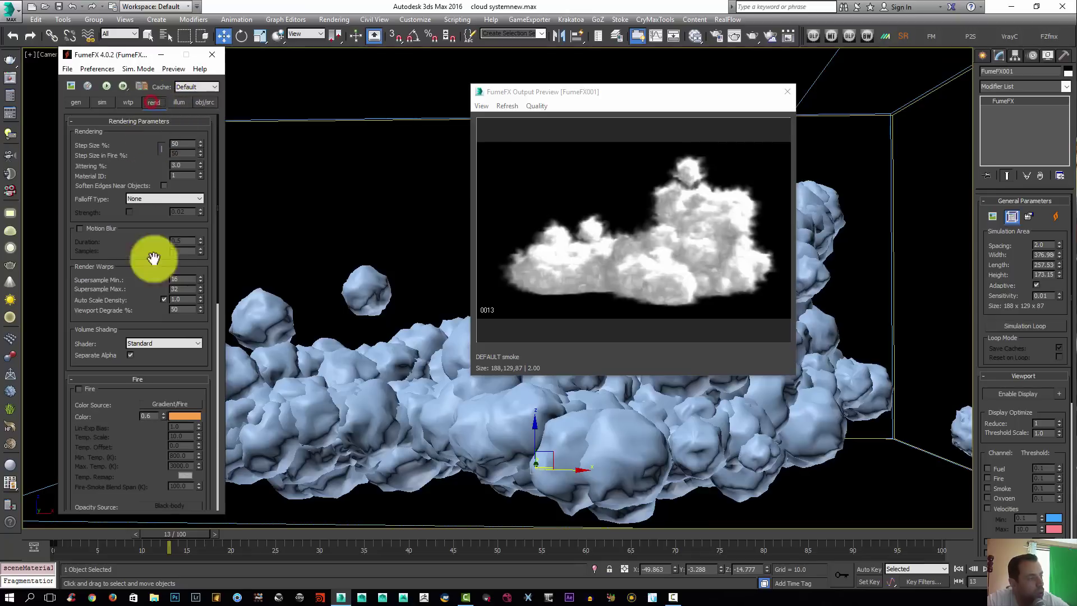
{"action": "left_click_drag", "start_coordinate": [137, 409], "coordinate": [176, 120]}
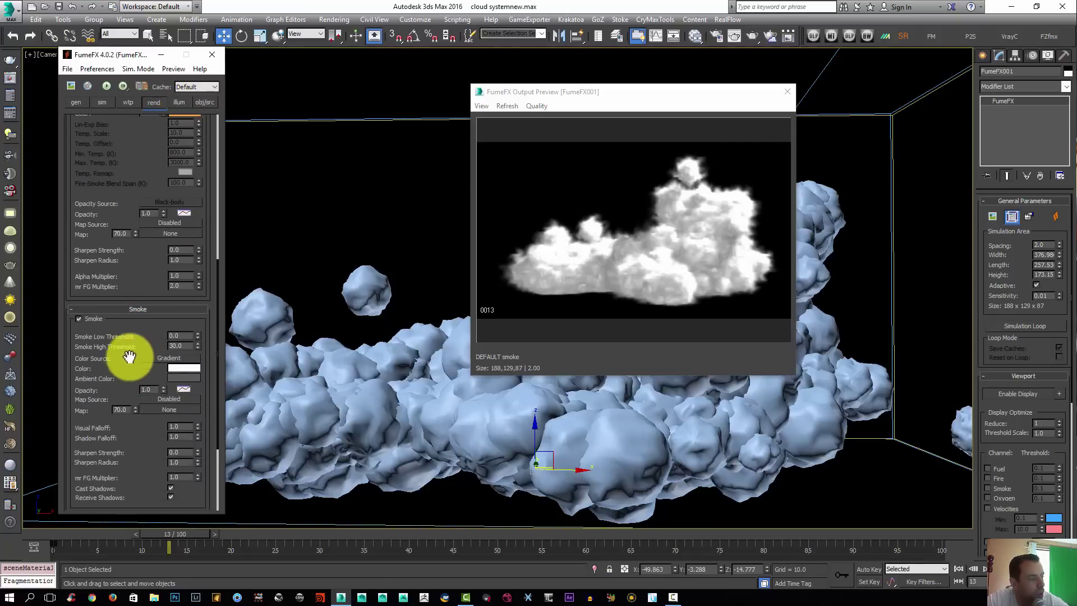
{"action": "left_click", "coordinate": [147, 388]}
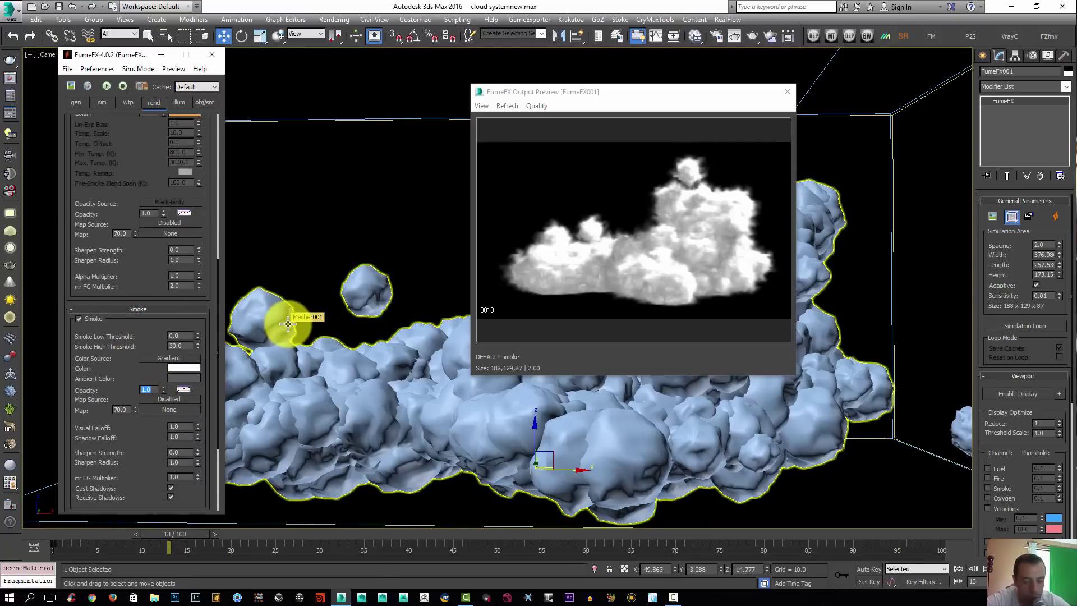
{"action": "type", "text": ".5"}
{"action": "key", "text": "Return"}
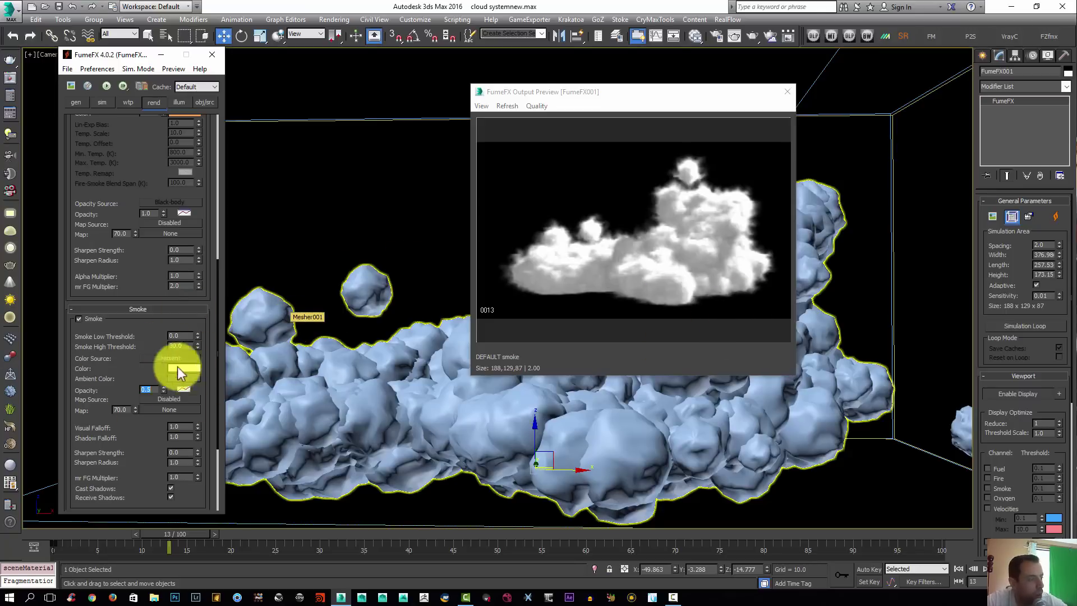
Step: Change the smoke's ambient color to a dark teal blue with RGB 12, 27, 34 and check the tint from another angle
{"action": "left_click", "coordinate": [183, 380]}
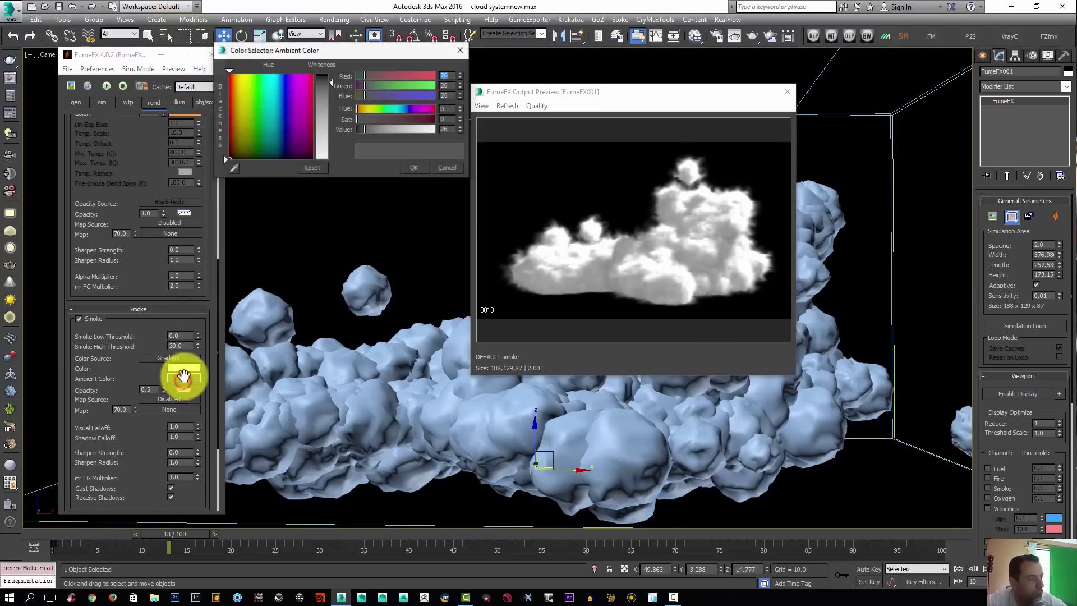
{"action": "left_click", "coordinate": [276, 137]}
{"action": "left_click_drag", "start_coordinate": [276, 138], "coordinate": [274, 153]}
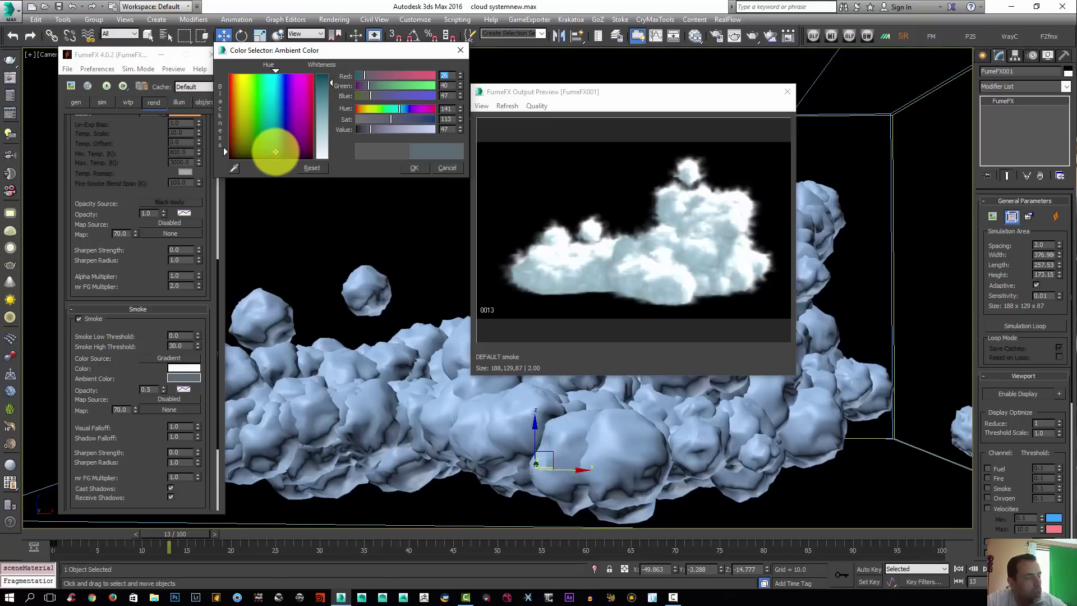
{"action": "left_click_drag", "start_coordinate": [335, 93], "coordinate": [330, 77]}
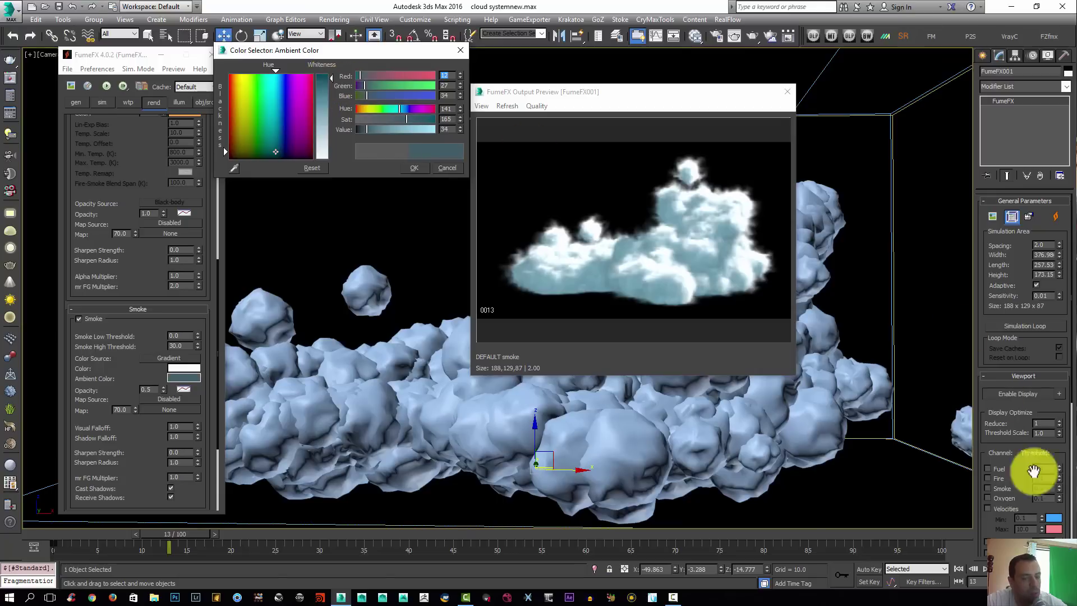
{"action": "middle_click_drag", "start_coordinate": [668, 433], "coordinate": [632, 396], "text": "alt"}
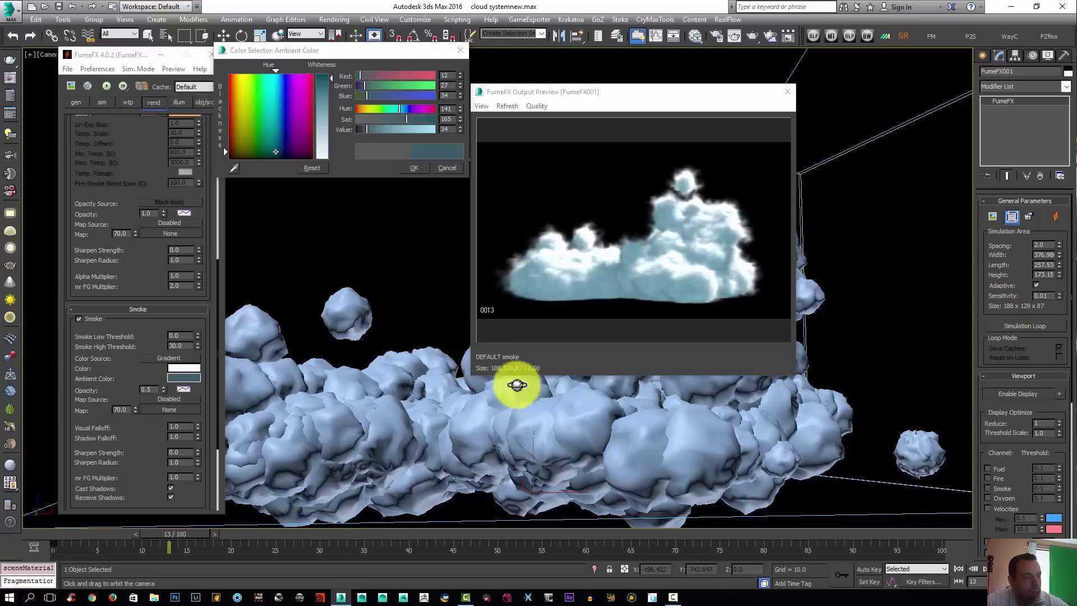
{"action": "right_click", "coordinate": [304, 243]}
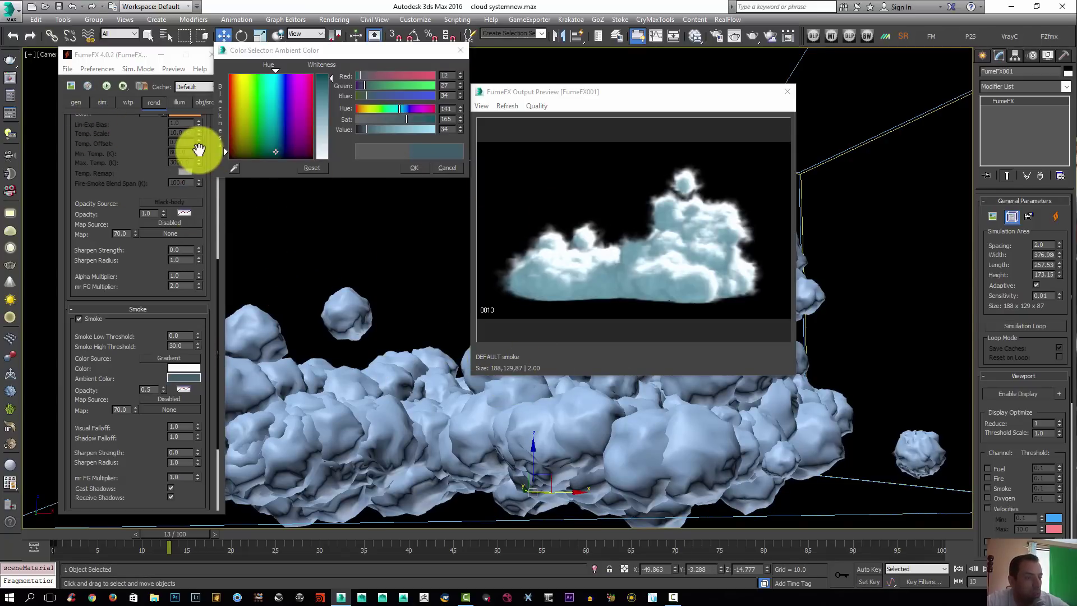
Step: Refine the simulation grid spacing to 1.0 and start the default simulation again
{"action": "left_click", "coordinate": [77, 101]}
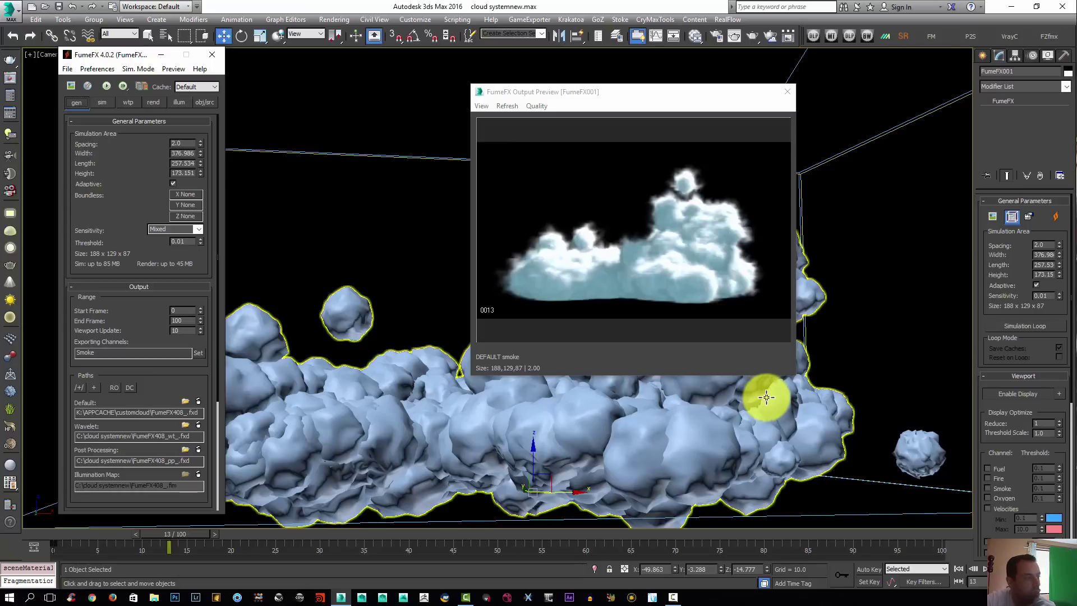
{"action": "double_click", "coordinate": [175, 143]}
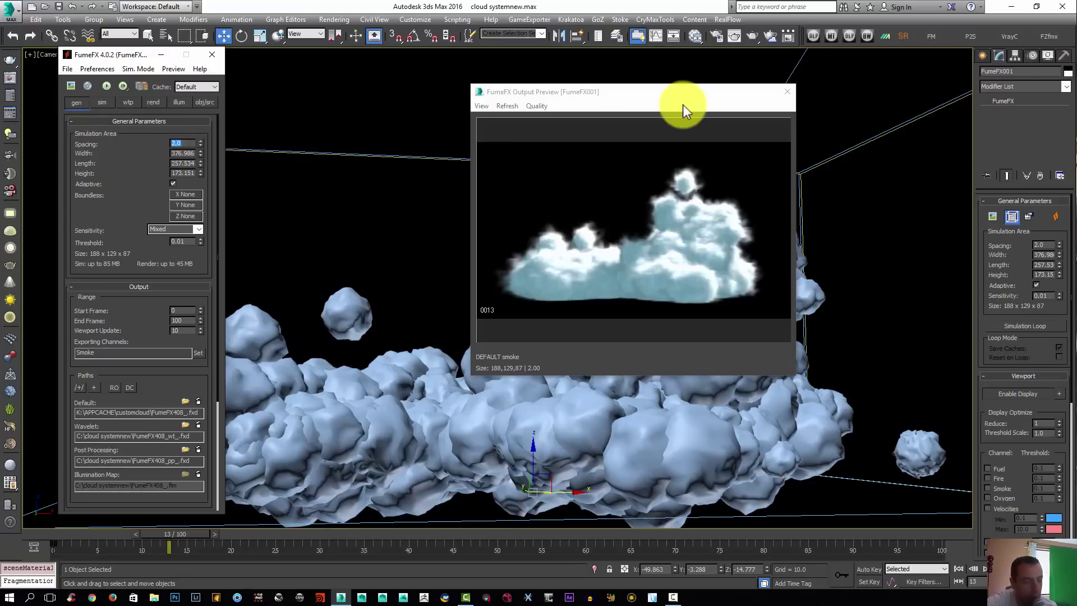
{"action": "type", "text": "1"}
{"action": "key", "text": "Return"}
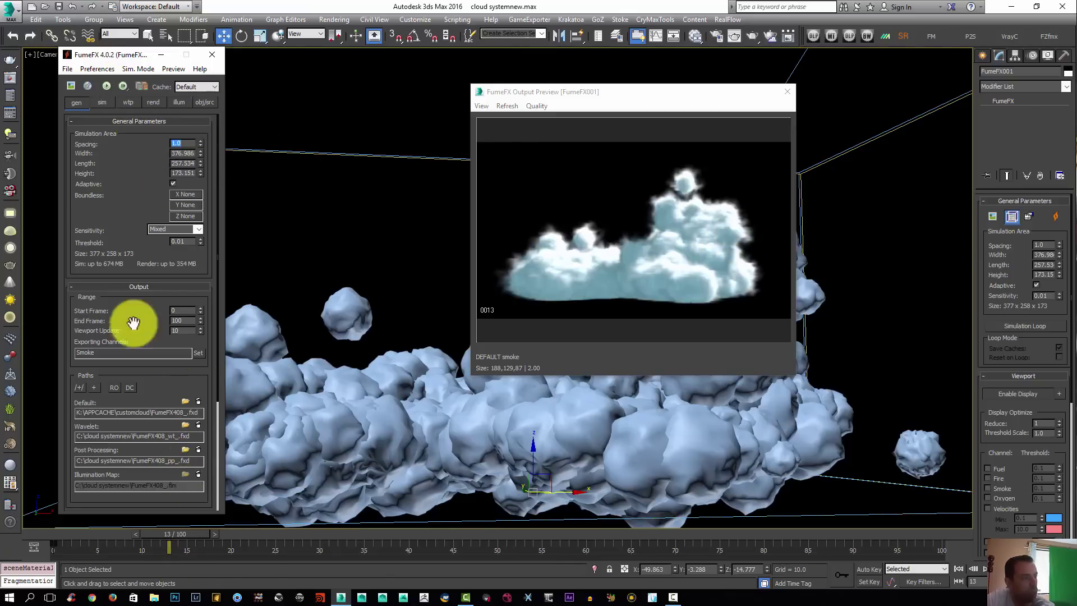
{"action": "left_click", "coordinate": [106, 86]}
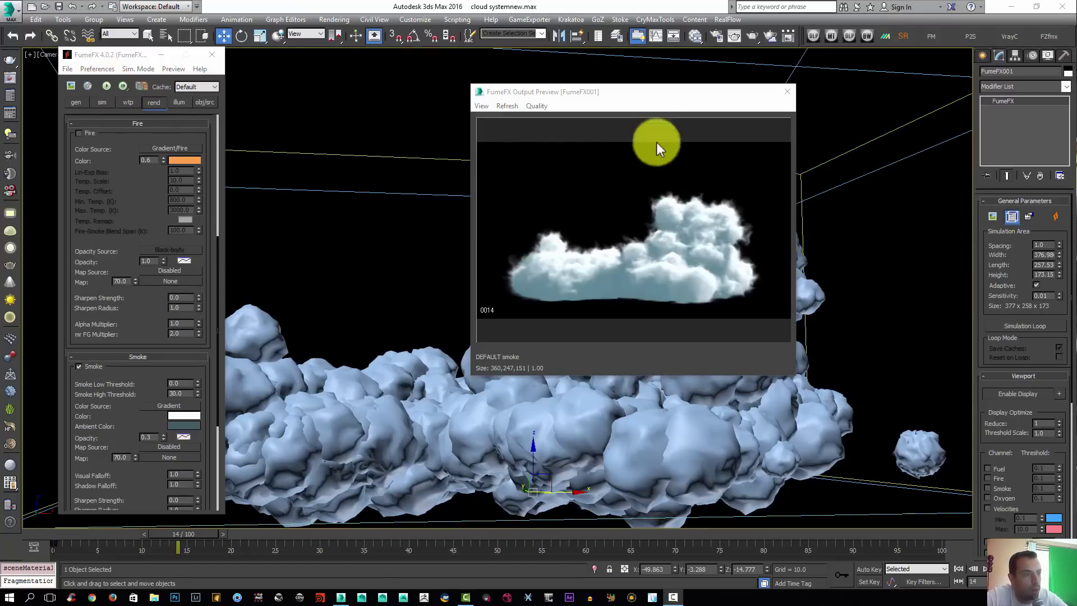
Step: Go to frame 12 and examine the shaded smoke in the output preview from several camera angles around the cloud
{"action": "left_click_drag", "start_coordinate": [656, 97], "coordinate": [693, 99]}
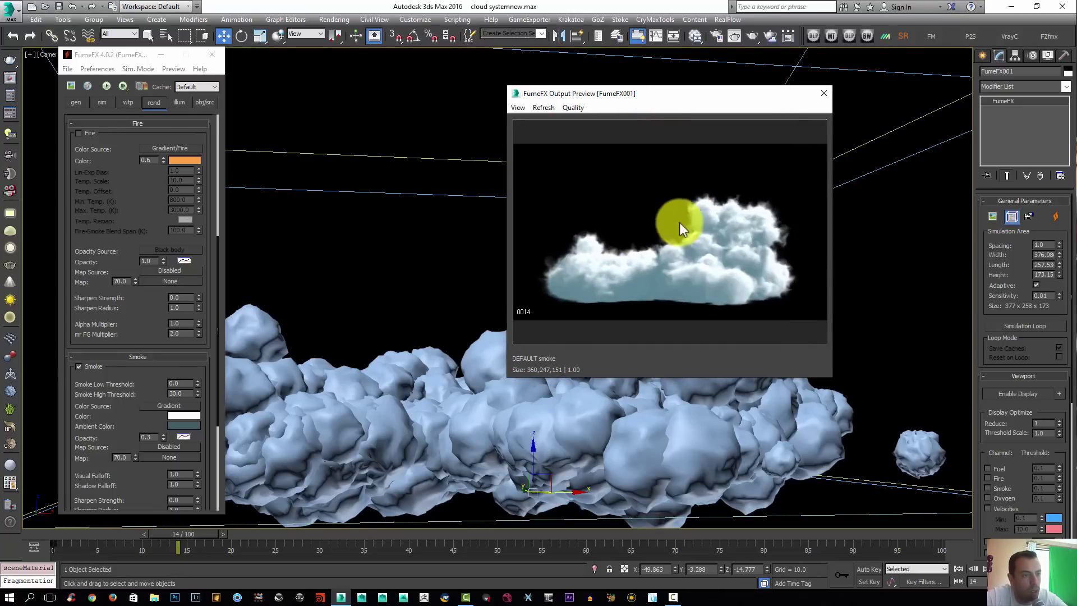
{"action": "left_click_drag", "start_coordinate": [682, 106], "coordinate": [741, 111]}
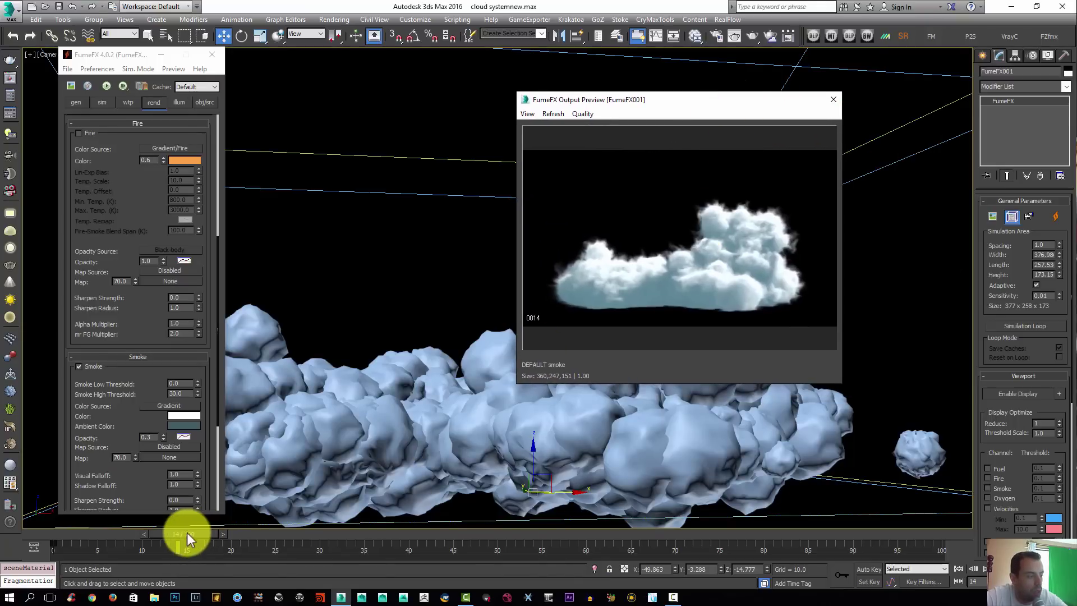
{"action": "mouse_move", "coordinate": [187, 533]}
{"action": "left_mouse_down"}
{"action": "mouse_move", "coordinate": [161, 530]}
{"action": "mouse_move", "coordinate": [173, 530]}
{"action": "left_mouse_up"}
{"action": "key", "text": "w"}
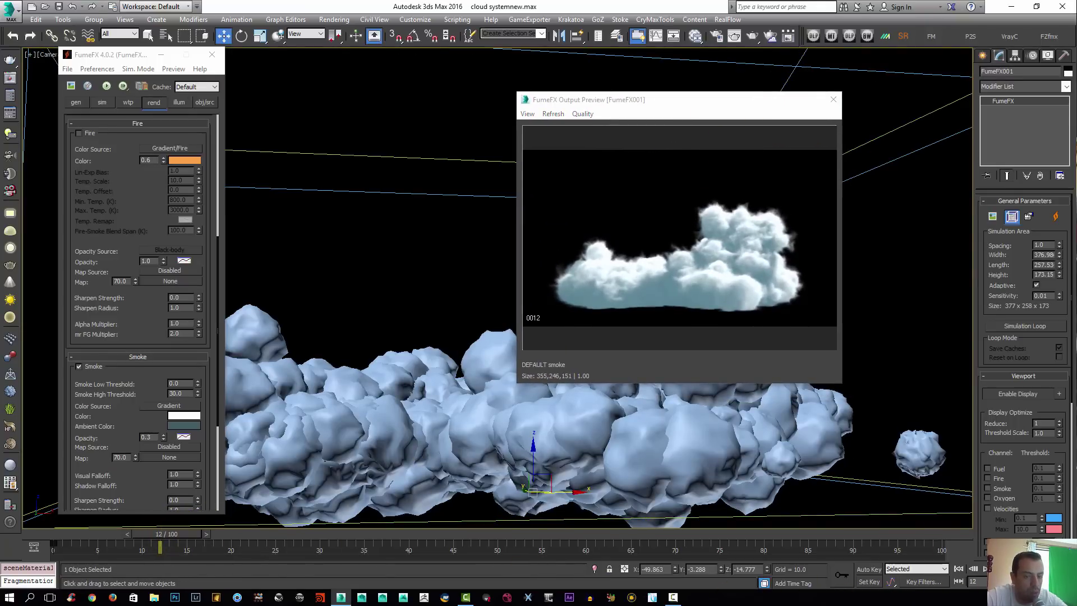
{"action": "mouse_move", "coordinate": [596, 445]}
{"action": "middle_mouse_down", "text": "alt"}
{"action": "mouse_move", "coordinate": [649, 447]}
{"action": "mouse_move", "coordinate": [555, 416]}
{"action": "mouse_move", "coordinate": [621, 435]}
{"action": "mouse_move", "coordinate": [621, 423]}
{"action": "mouse_move", "coordinate": [695, 423]}
{"action": "mouse_move", "coordinate": [598, 420]}
{"action": "mouse_move", "coordinate": [721, 425]}
{"action": "mouse_move", "coordinate": [507, 435]}
{"action": "mouse_move", "coordinate": [639, 447]}
{"action": "mouse_move", "coordinate": [591, 435]}
{"action": "middle_mouse_up", "text": "alt"}
{"action": "left_click_drag", "start_coordinate": [570, 426], "coordinate": [570, 429]}
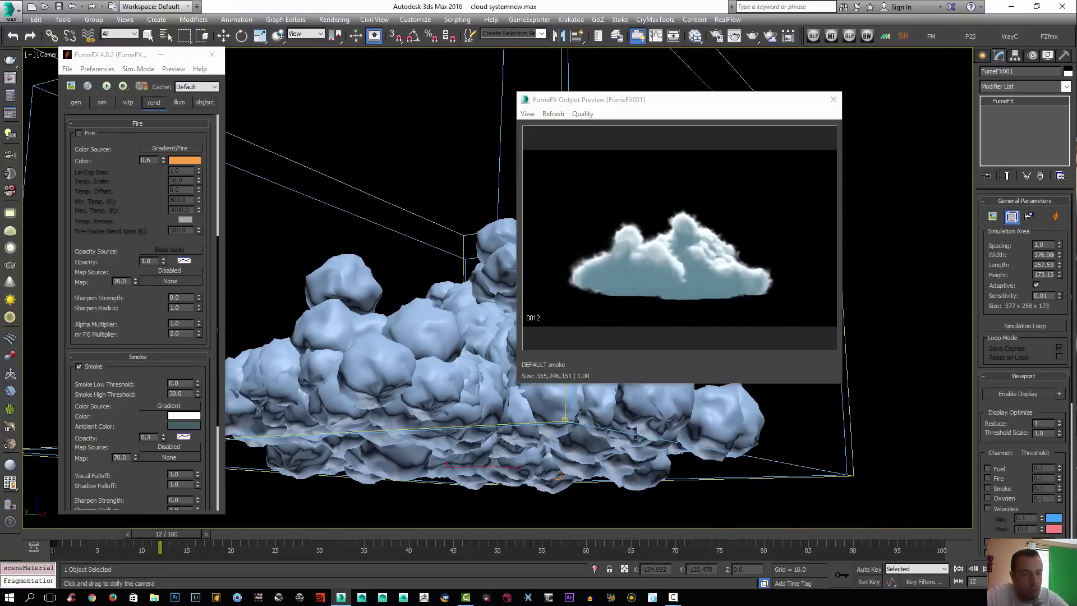
{"action": "left_click_drag", "start_coordinate": [449, 305], "coordinate": [423, 305]}
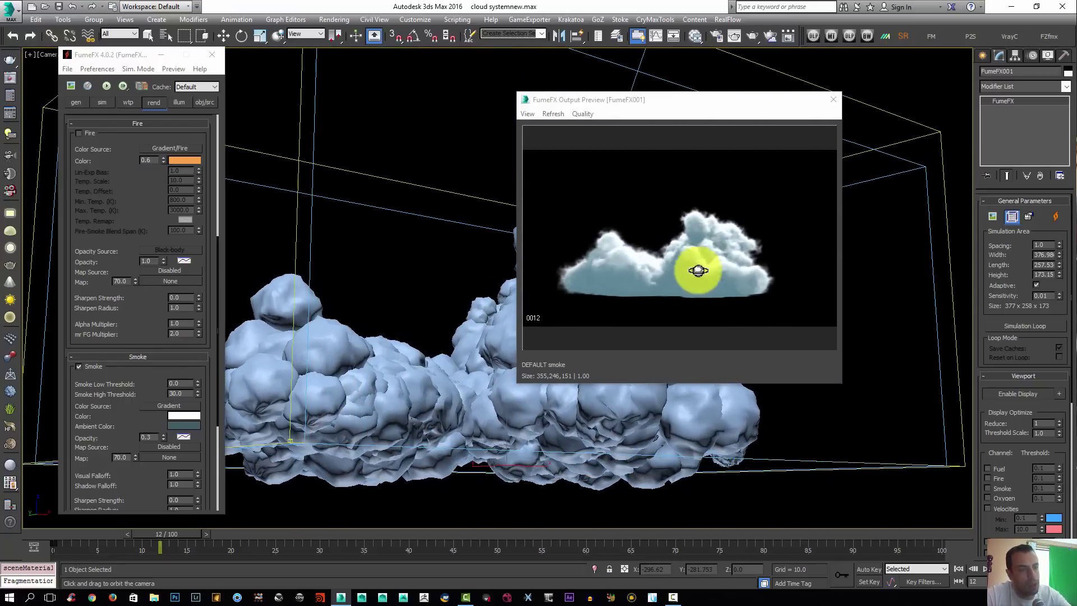